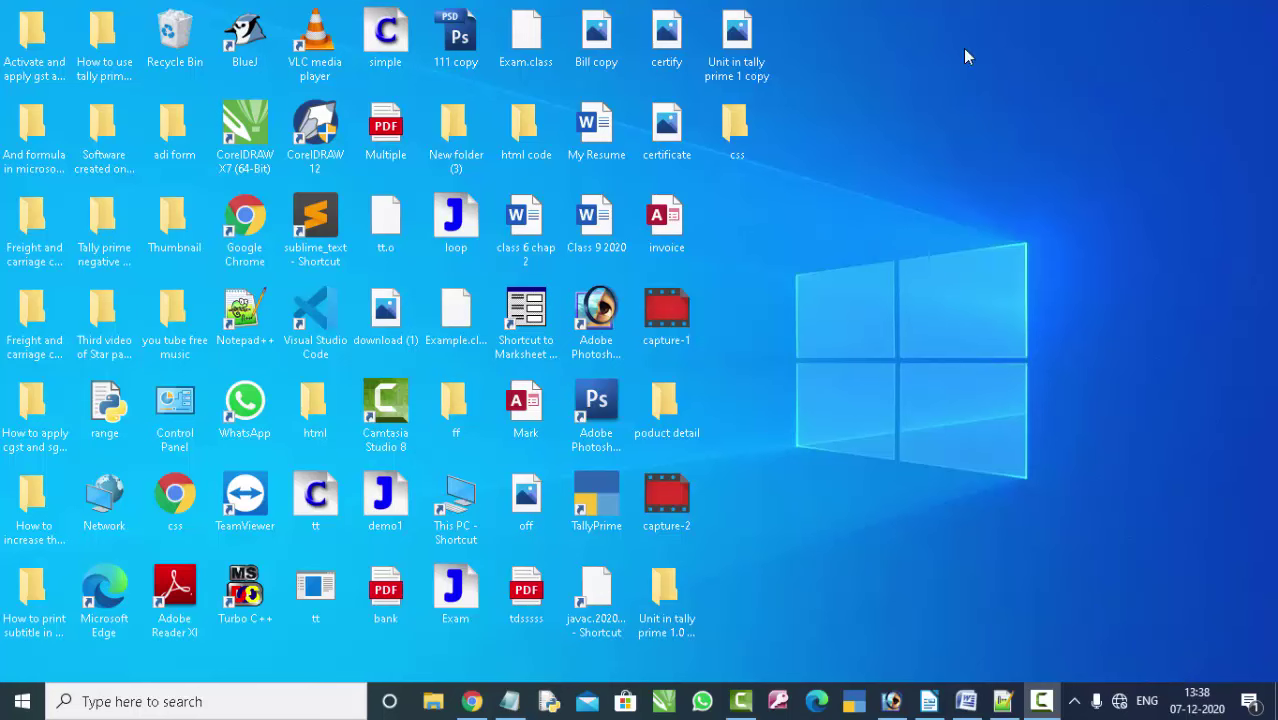
- Refresh the desktop several times, then create a blank database named Database126
right_click(942, 92)
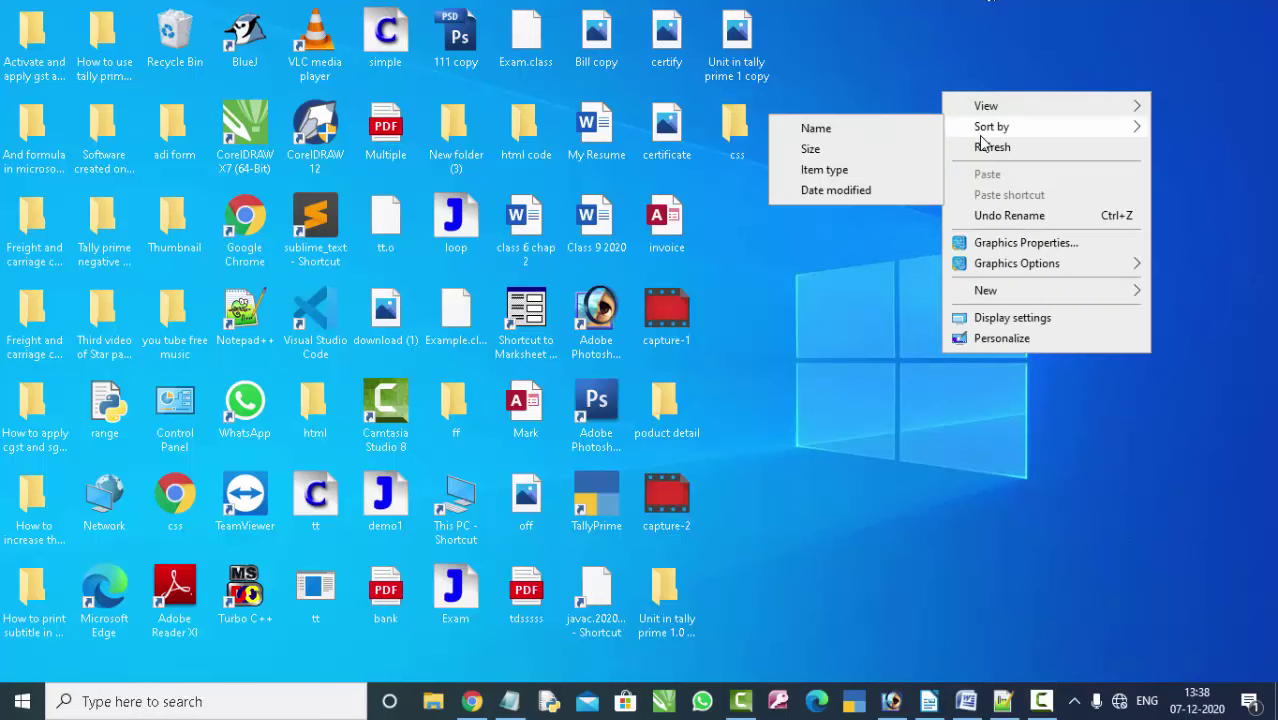
left_click(981, 147)
right_click(979, 142)
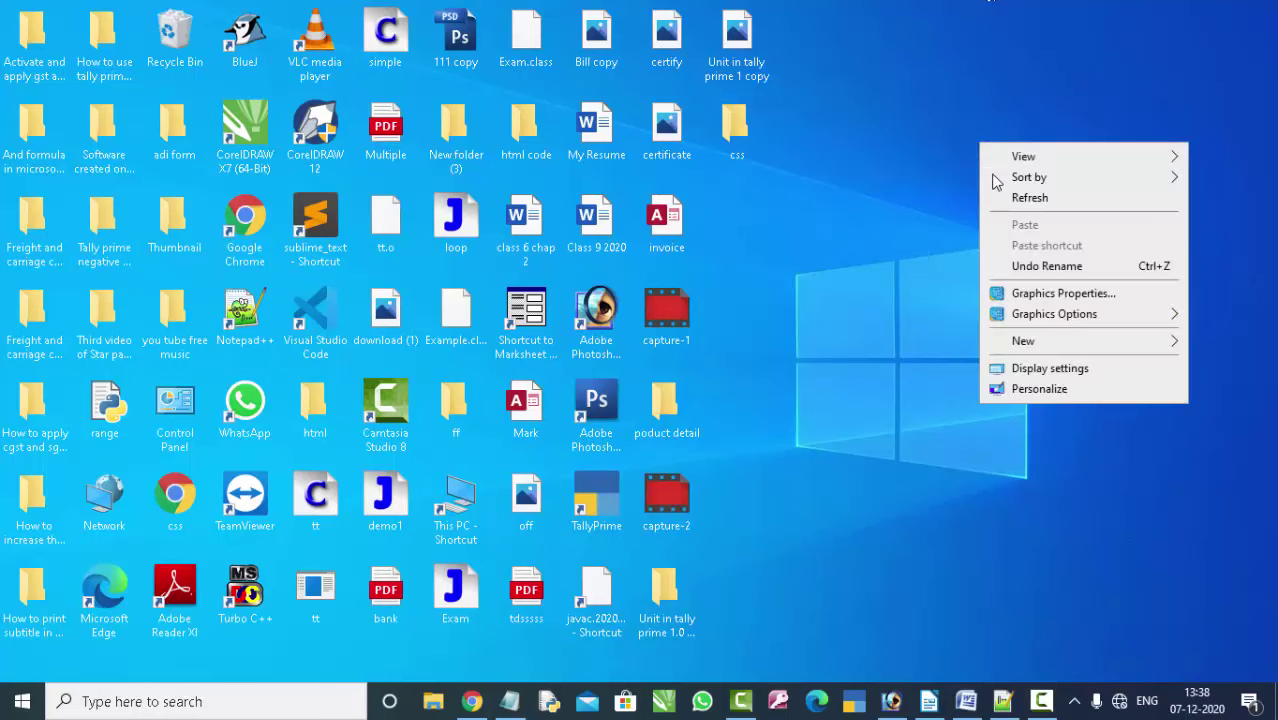
left_click(1002, 205)
right_click(948, 125)
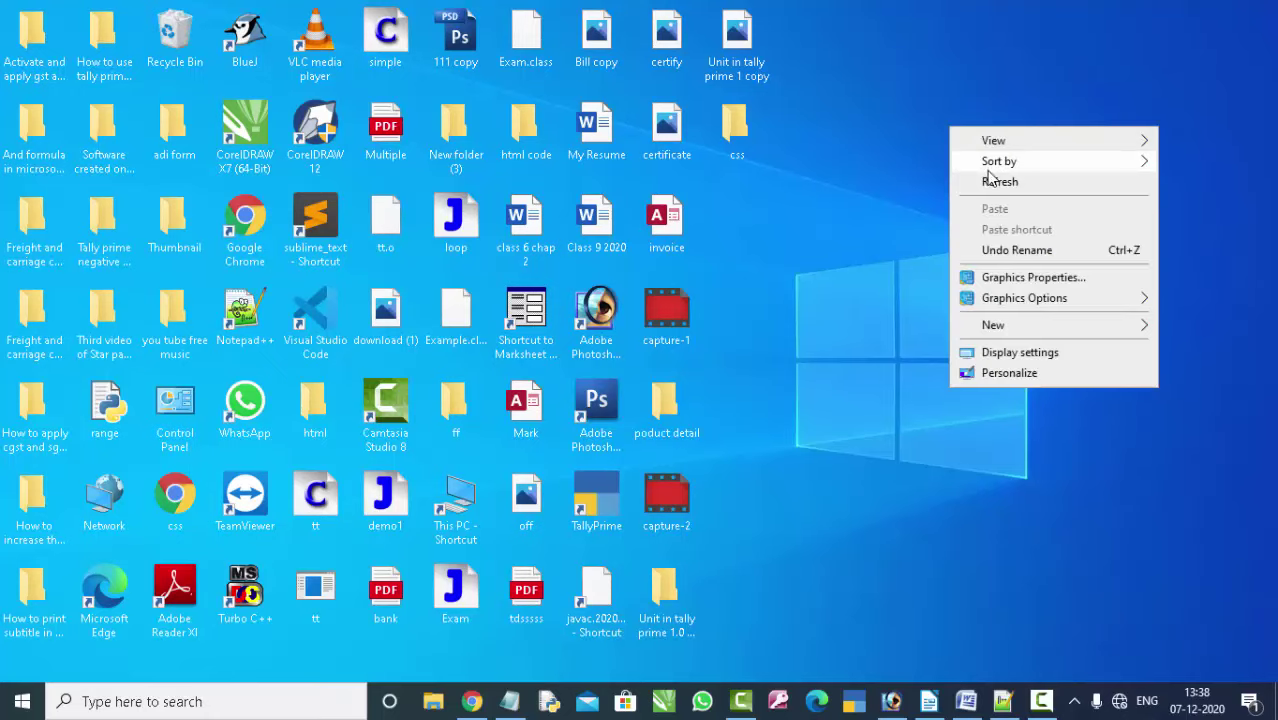
left_click(990, 186)
right_click(987, 182)
left_click(1018, 236)
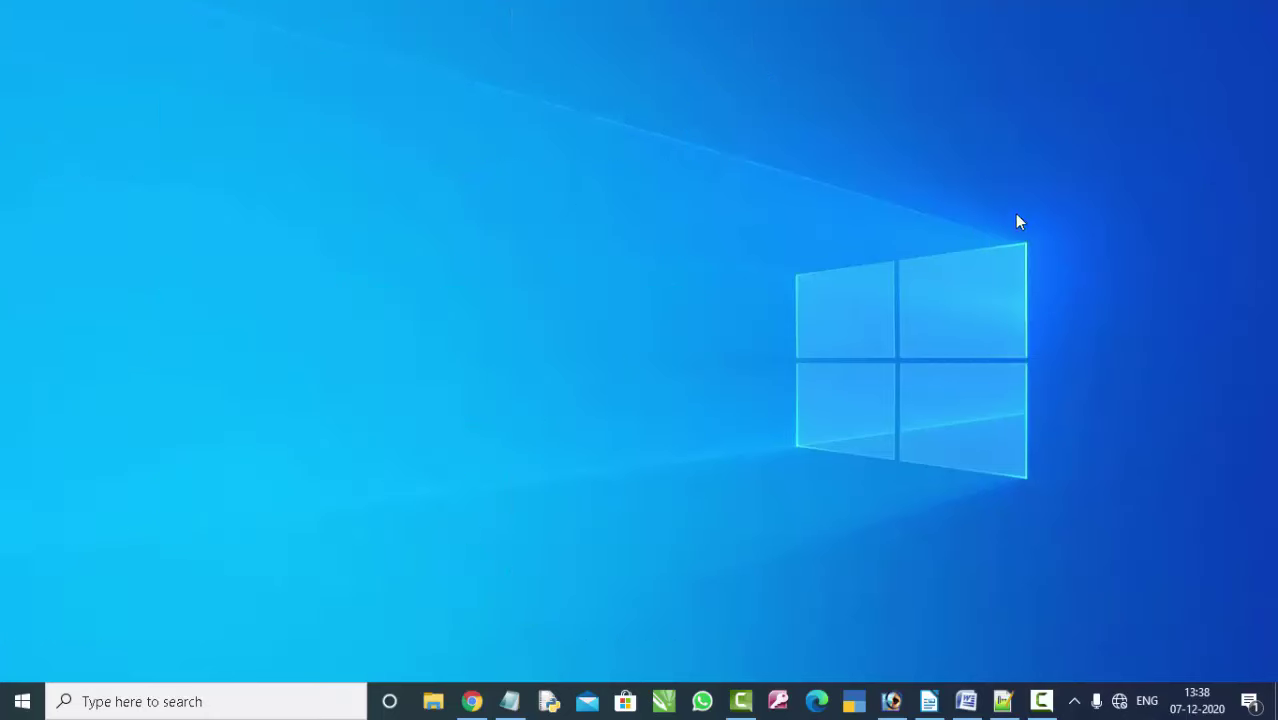
right_click(919, 114)
left_click(947, 167)
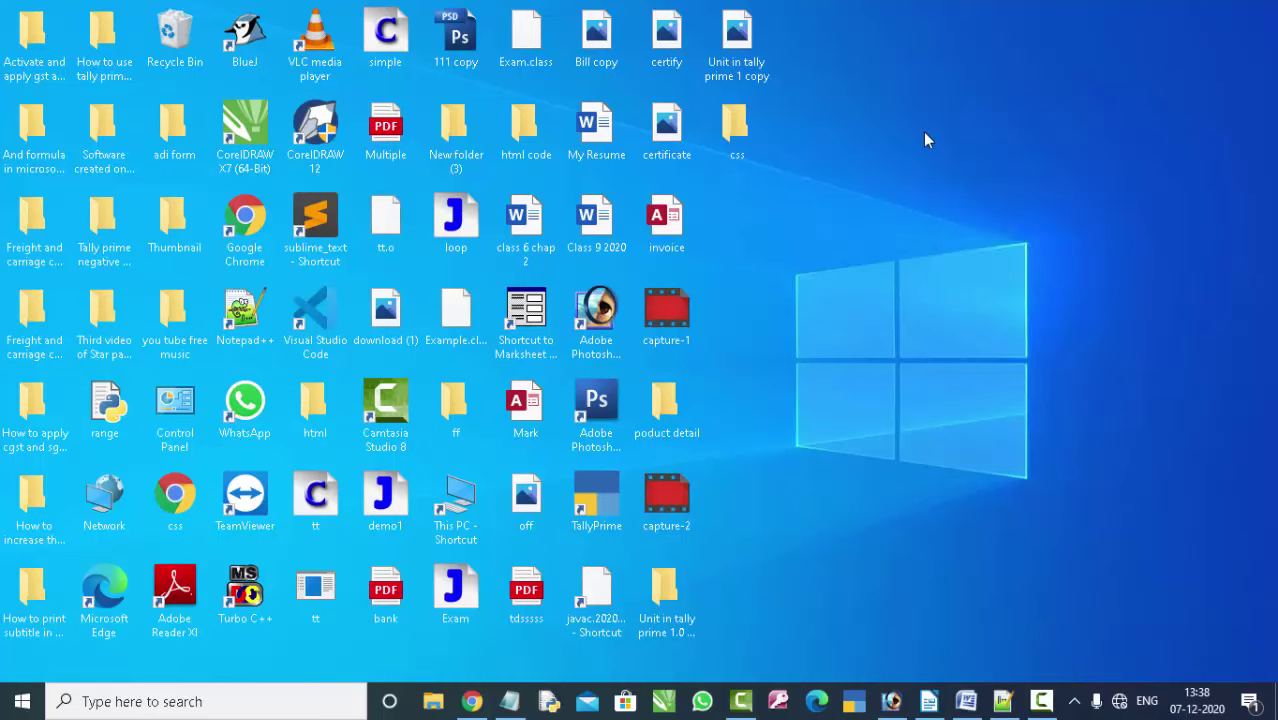
right_click(923, 131)
left_click(950, 186)
right_click(946, 178)
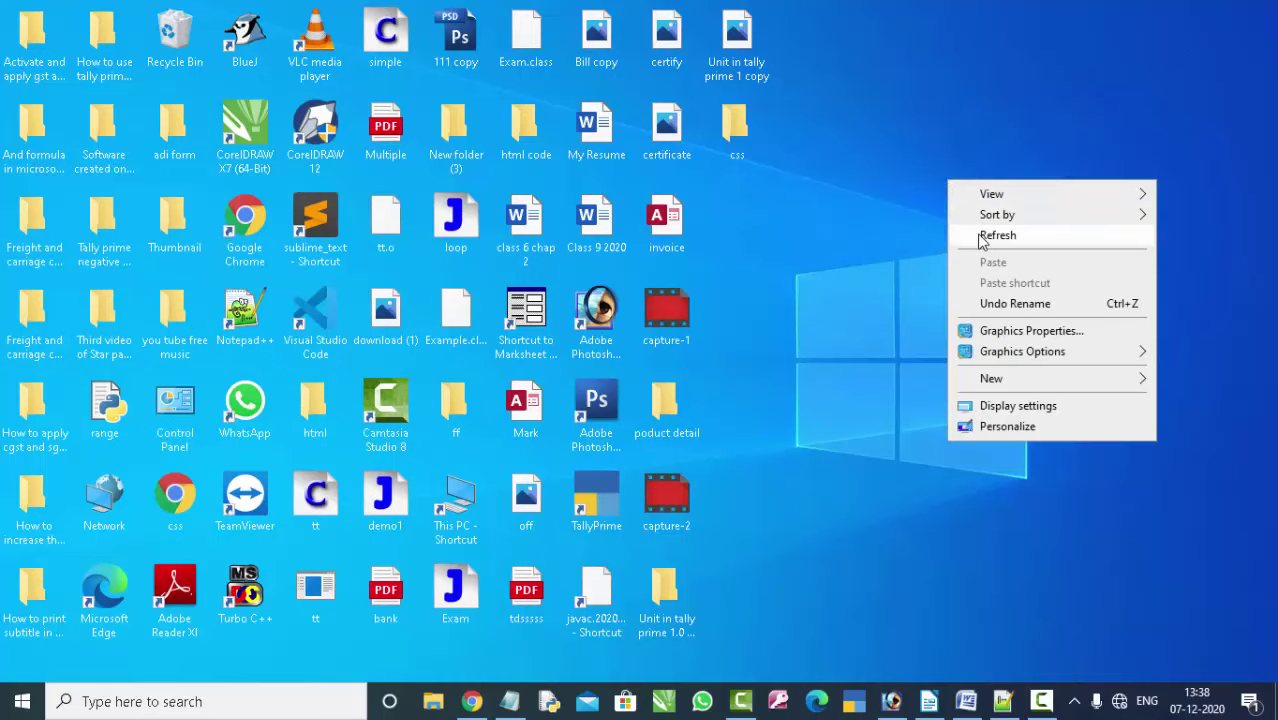
left_click(978, 239)
right_click(933, 173)
left_click(959, 224)
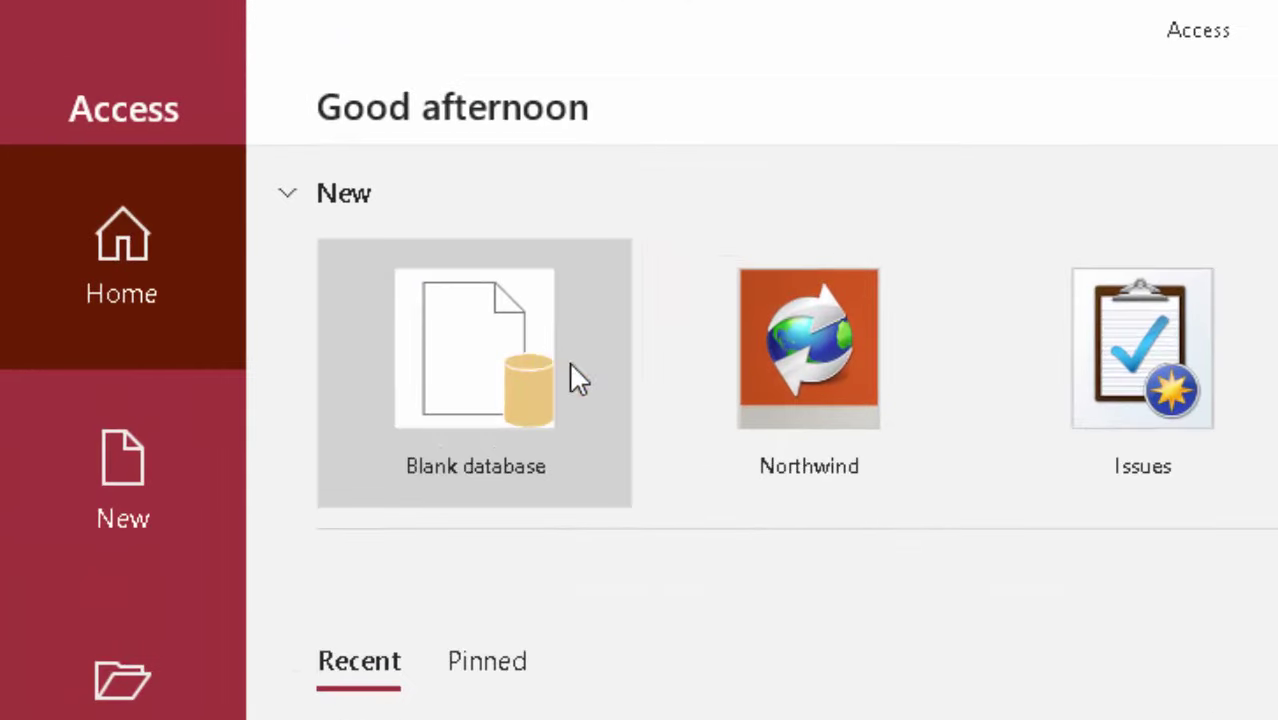
left_click(575, 372)
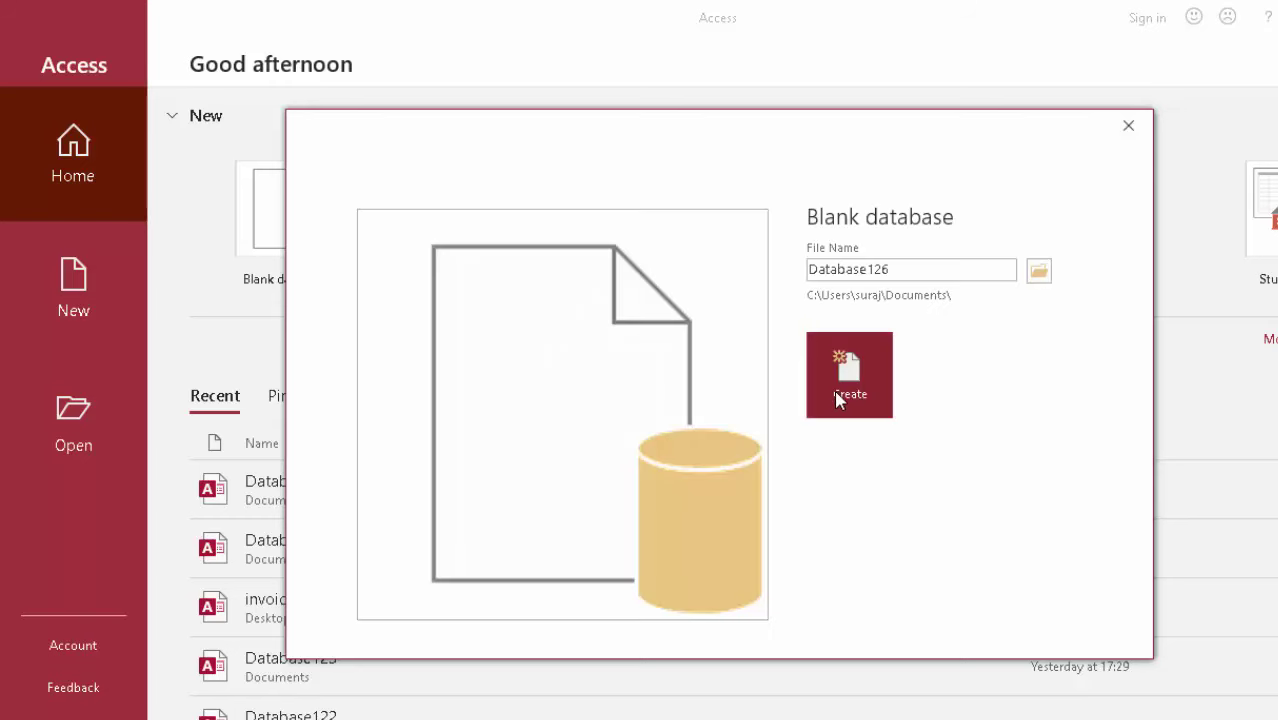
left_click(838, 398)
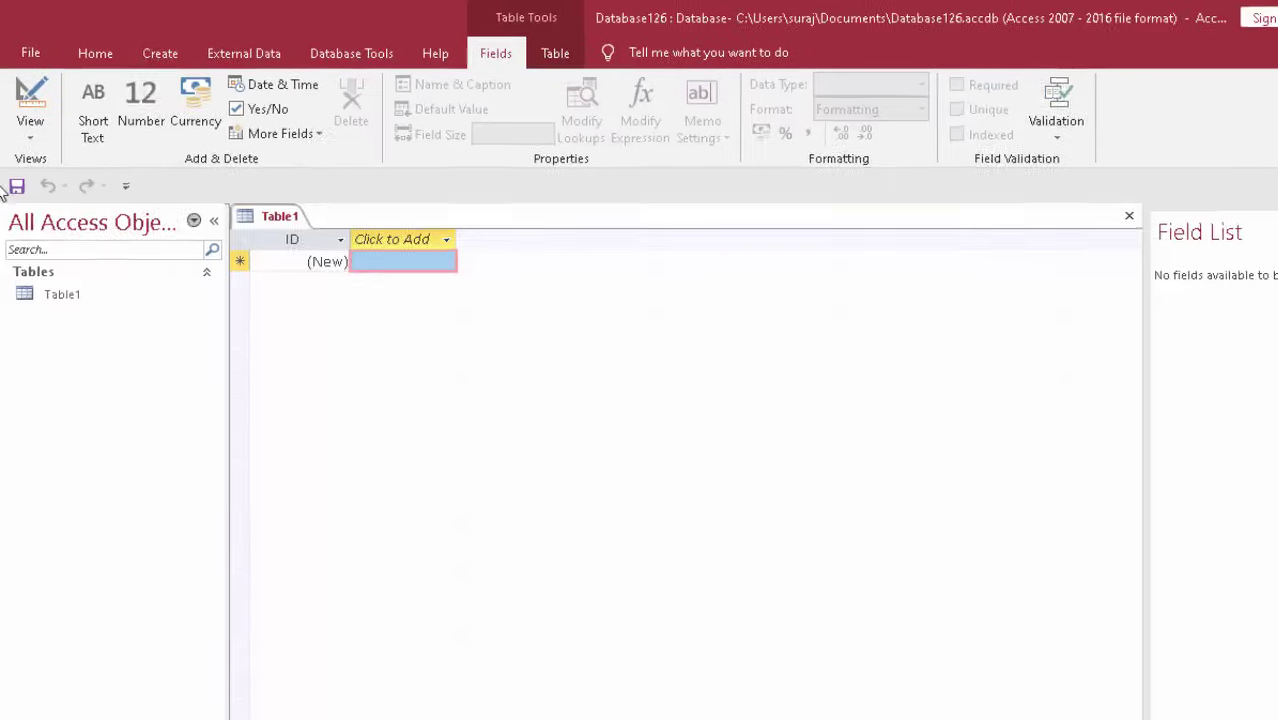
- Switch Table1 to Design view, saving it under the name CustomerT
left_click(26, 136)
left_click(85, 316)
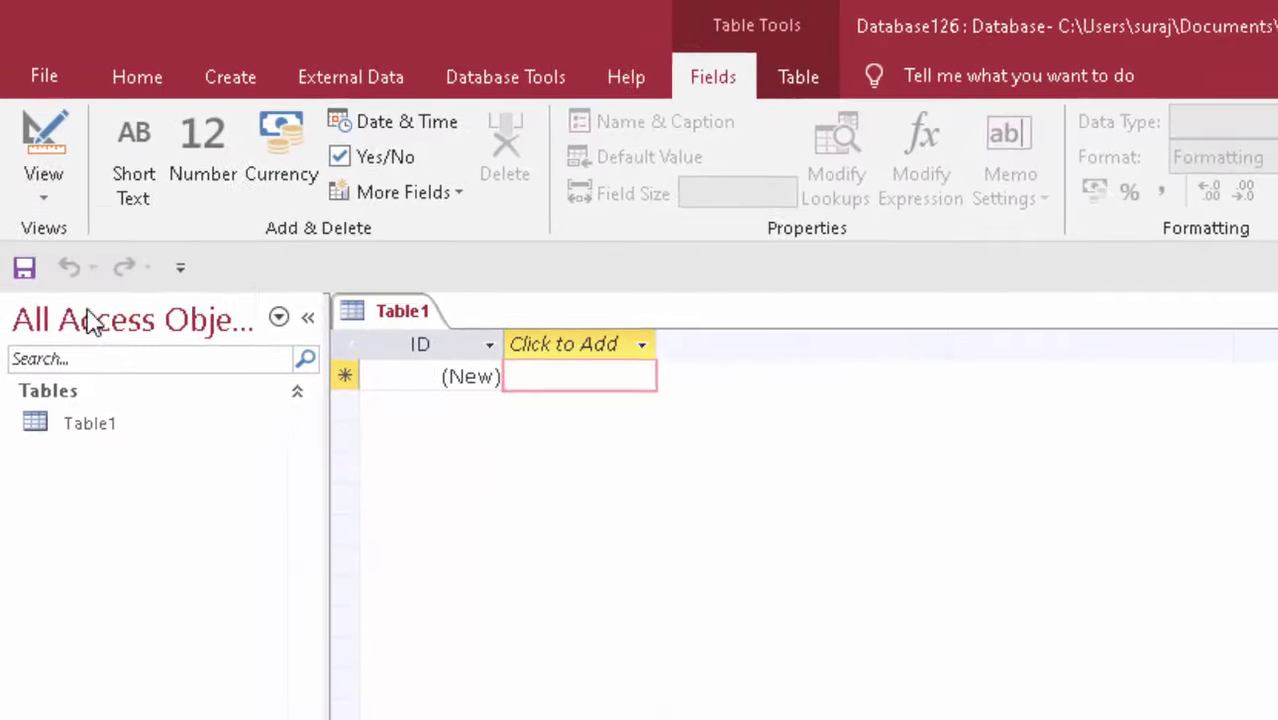
key("BackSpace")
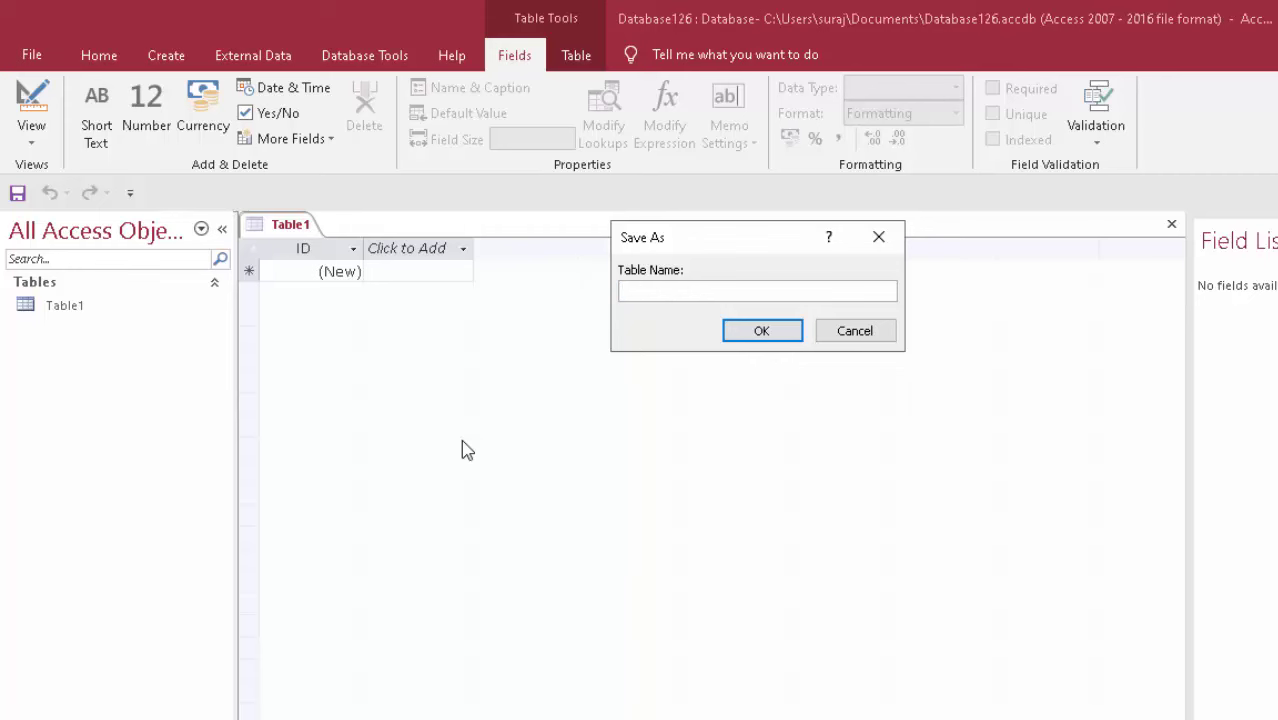
type("C")
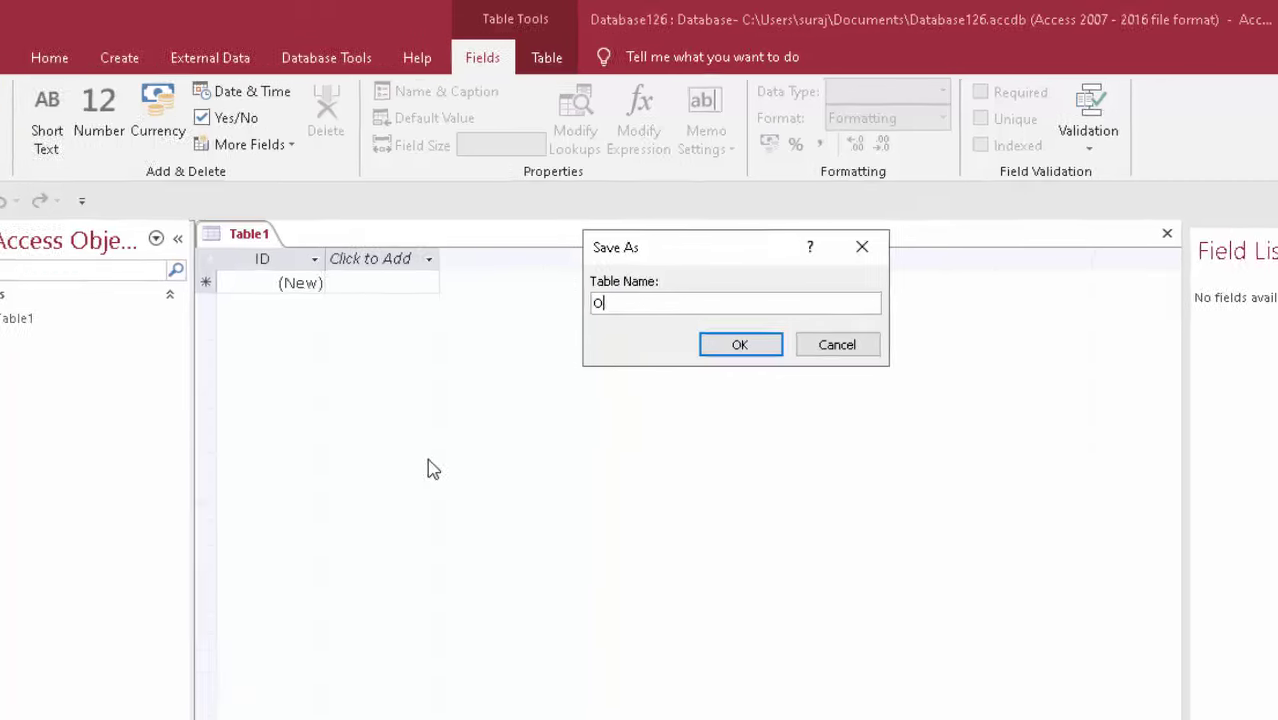
key("BackSpace")
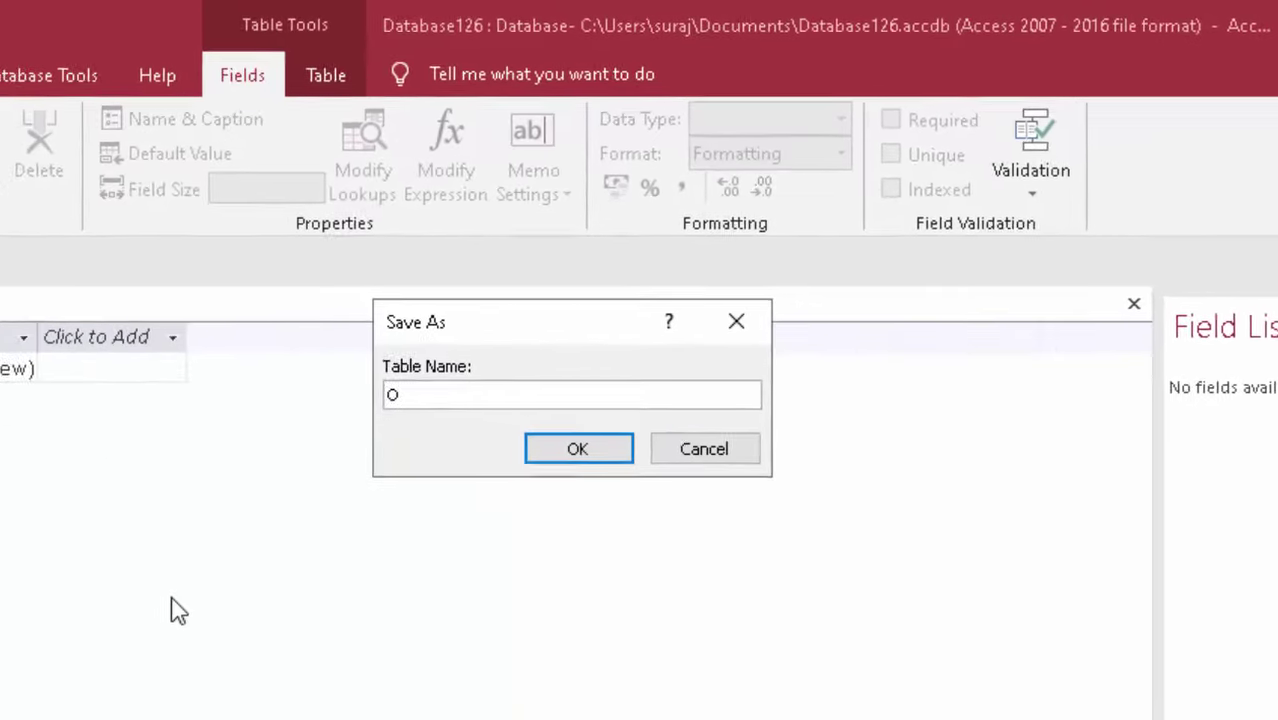
type("Cus")
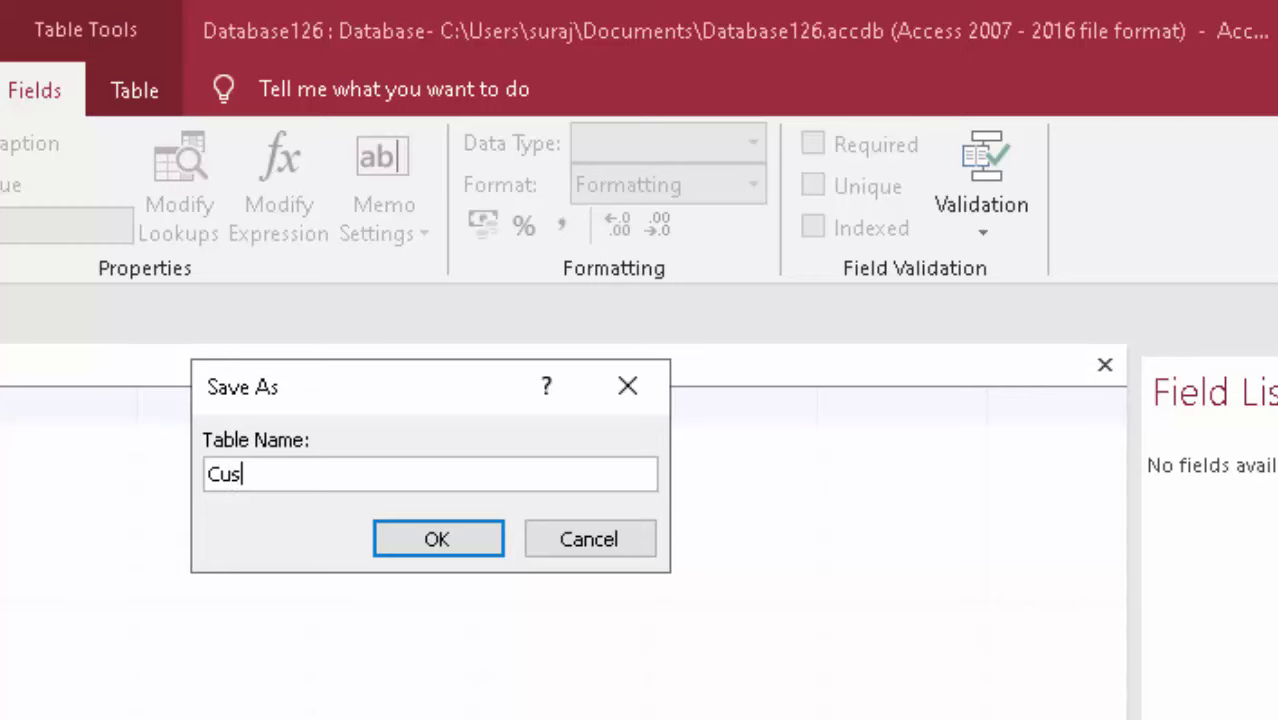
type("t")
type("o")
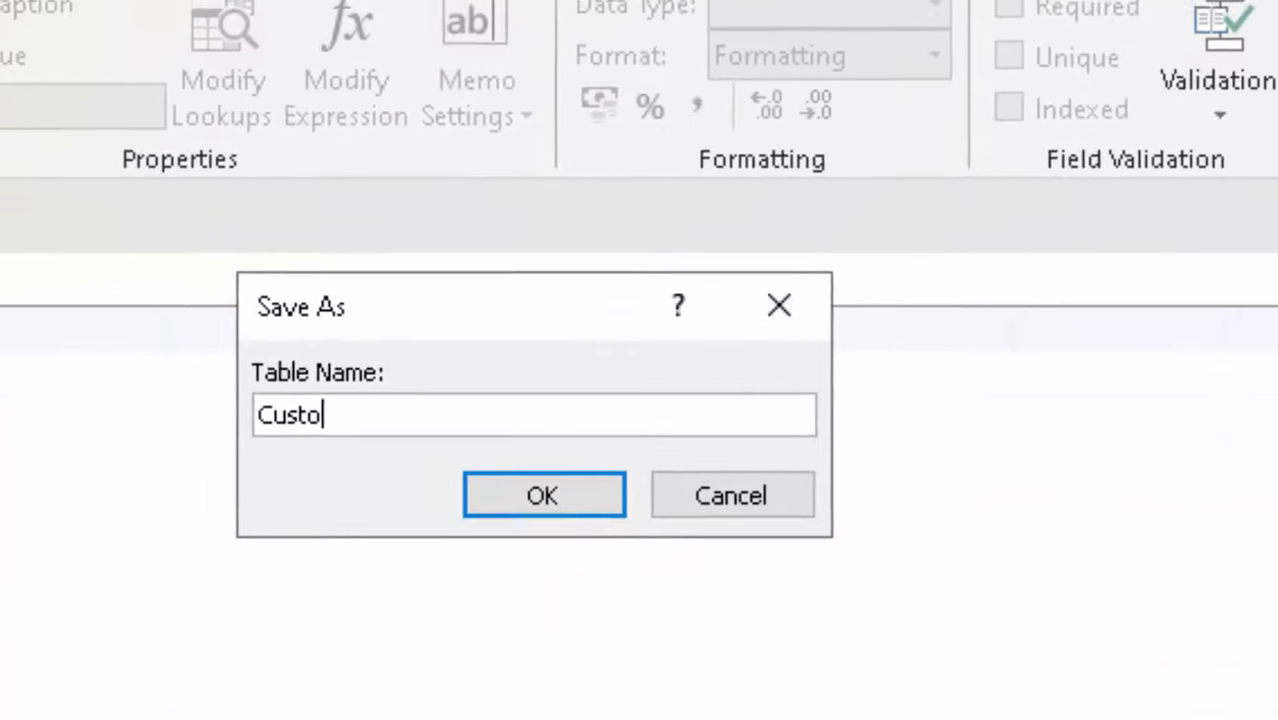
type("mer")
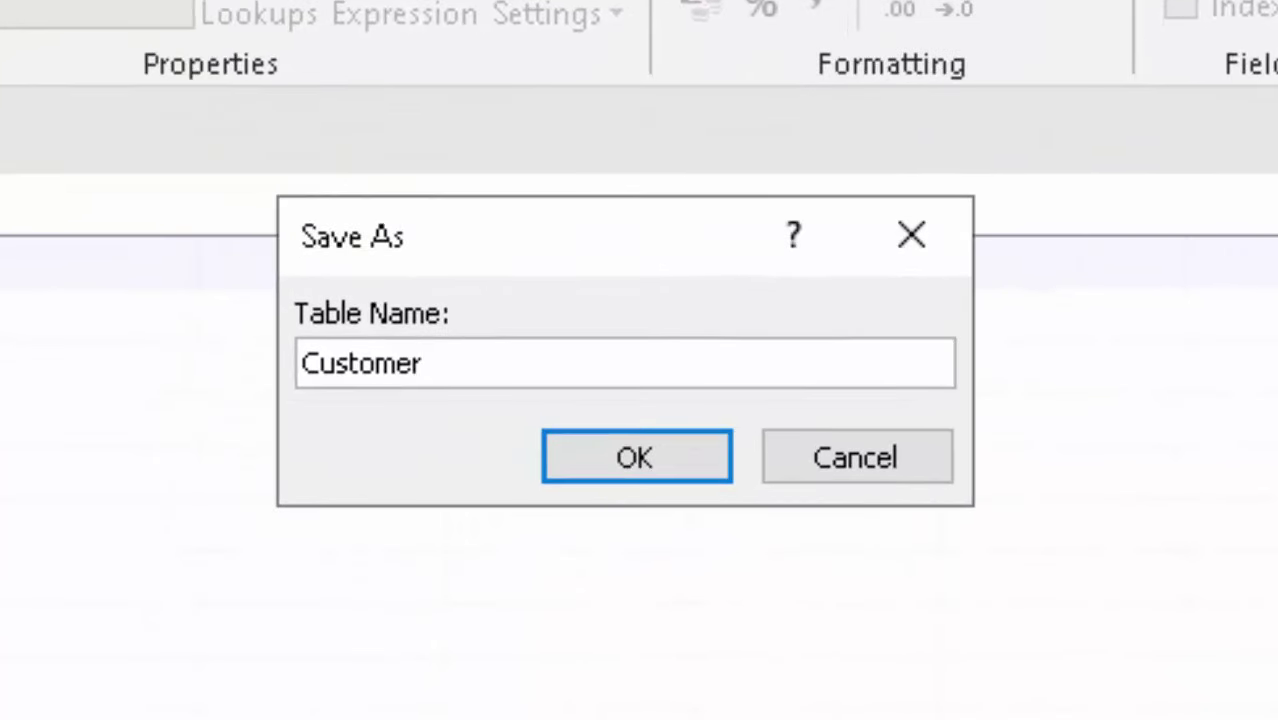
type("T")
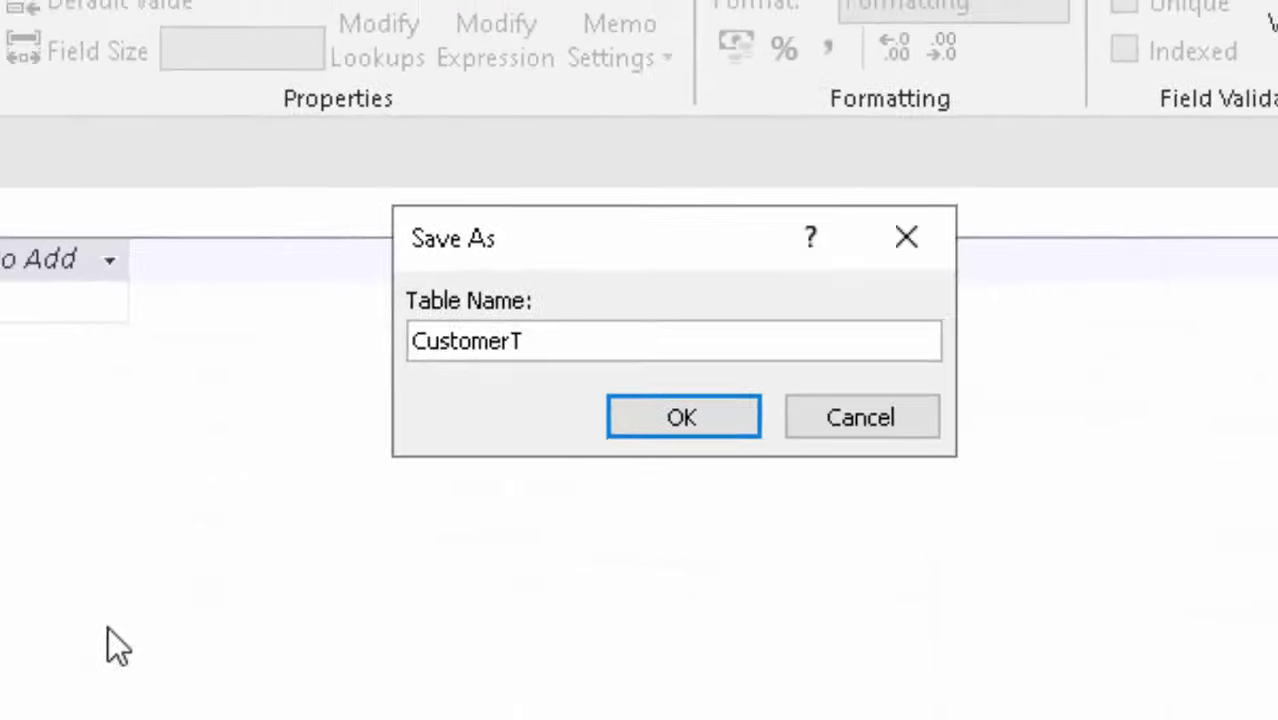
key("Return")
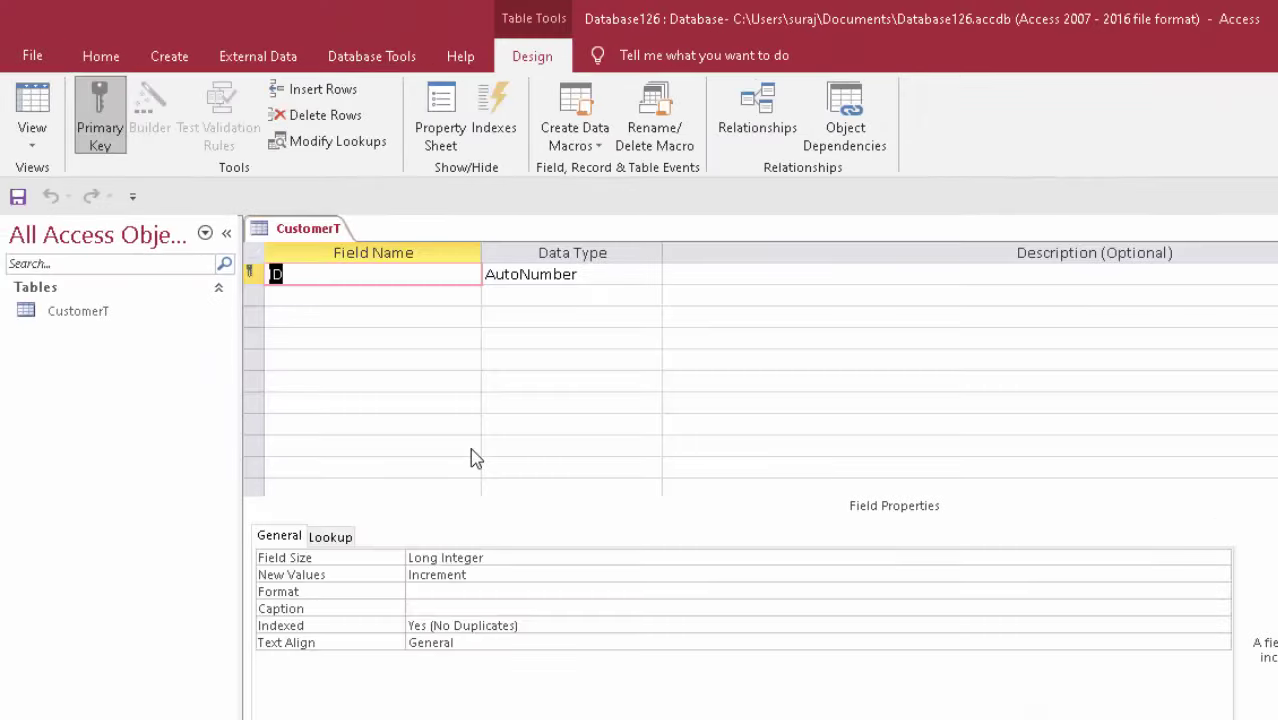
- Rename the ID field to Customer Id and make it a Number field
key("BackSpace")
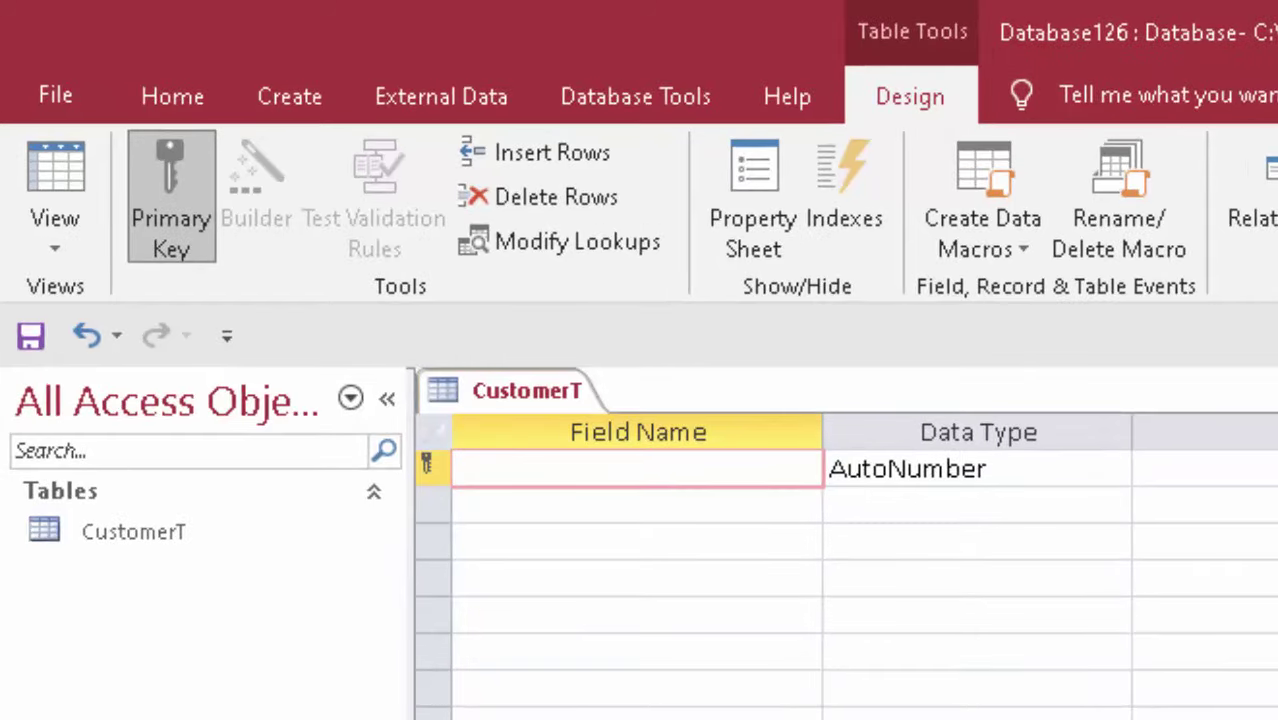
type("C")
type("ustomer Id")
left_click(513, 507)
type("C")
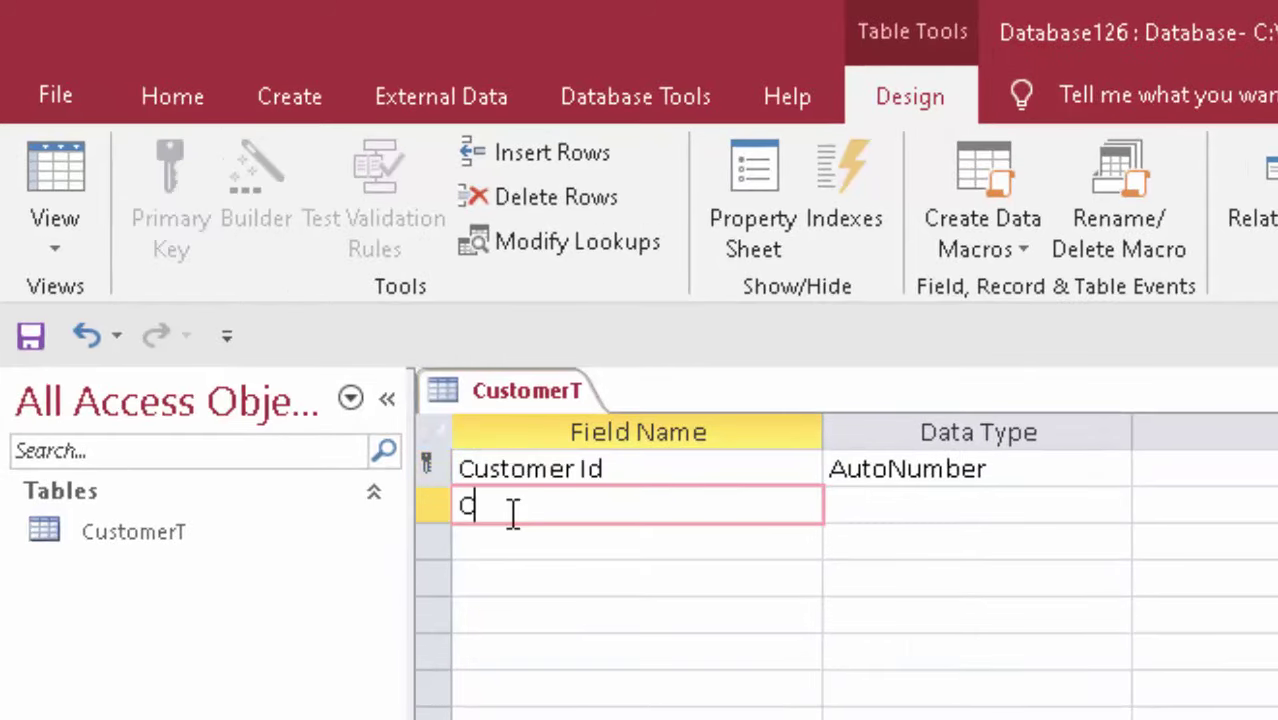
type("us")
key("BackSpace")
key("BackSpace")
key("BackSpace")
left_click(1112, 467)
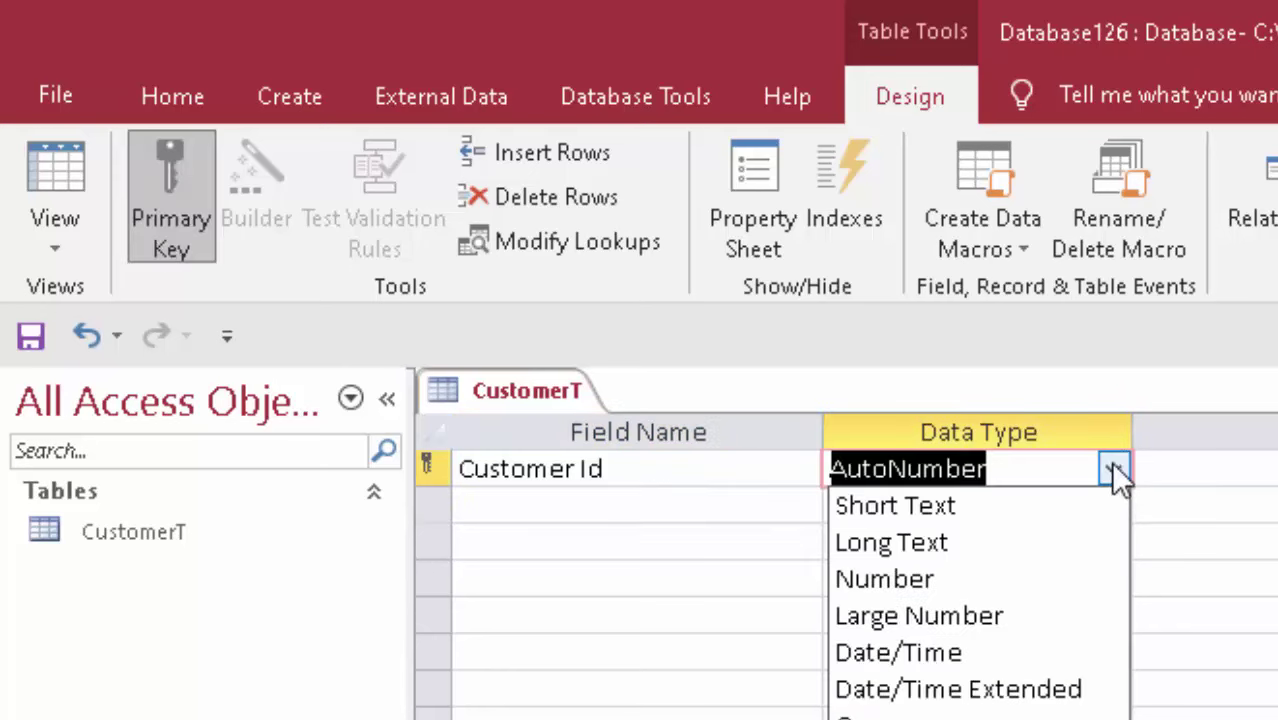
left_click(942, 585)
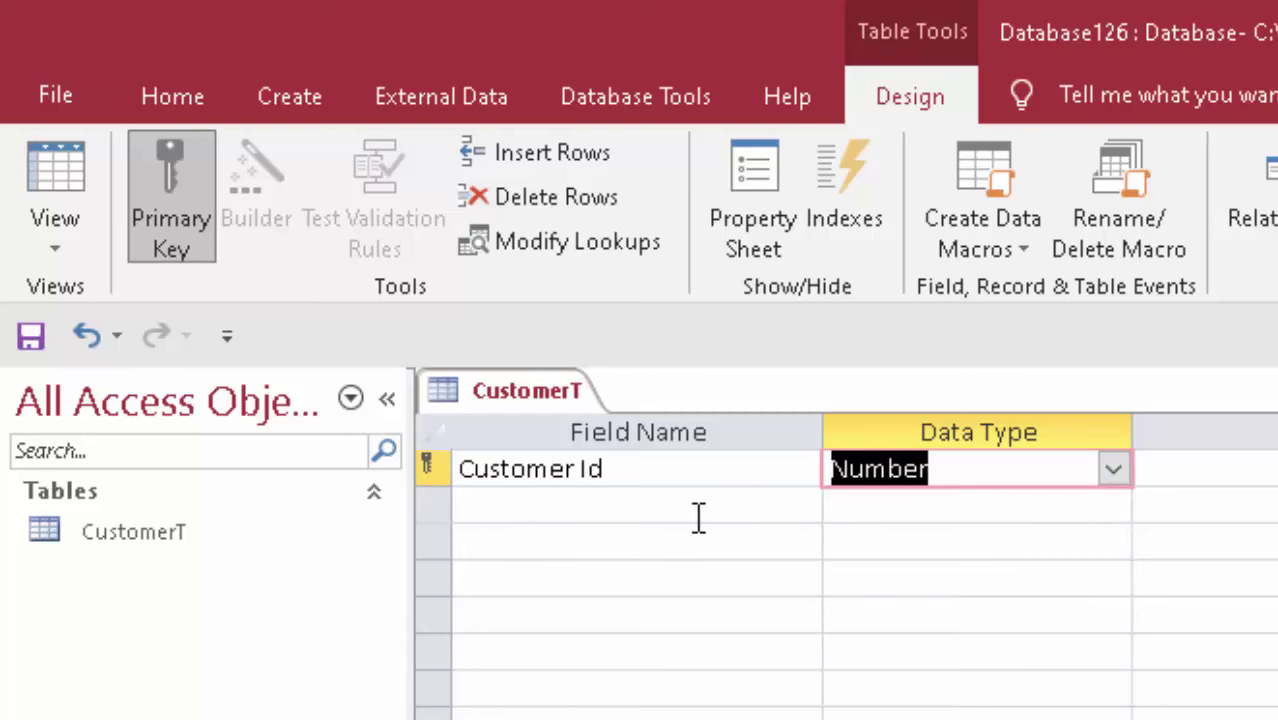
- Add Customer Name, Order Id, Product Name and Product Id field rows
left_click(685, 516)
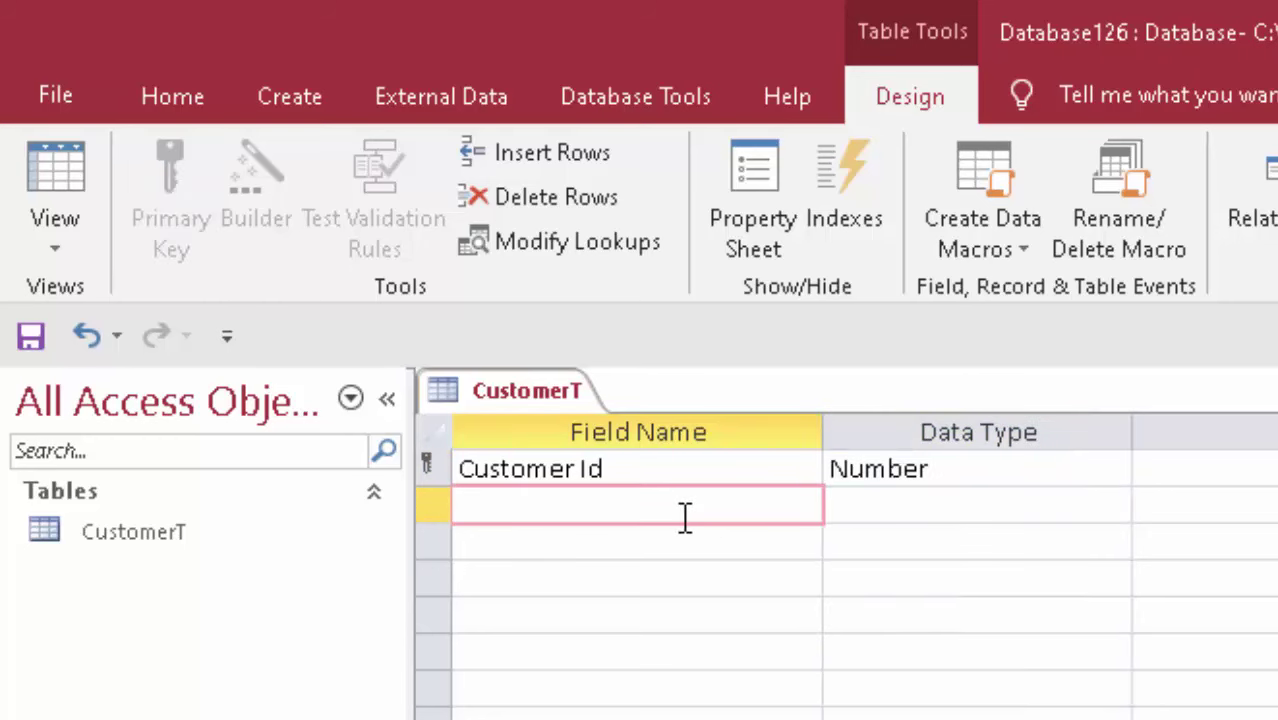
type("Cust")
type("omer ")
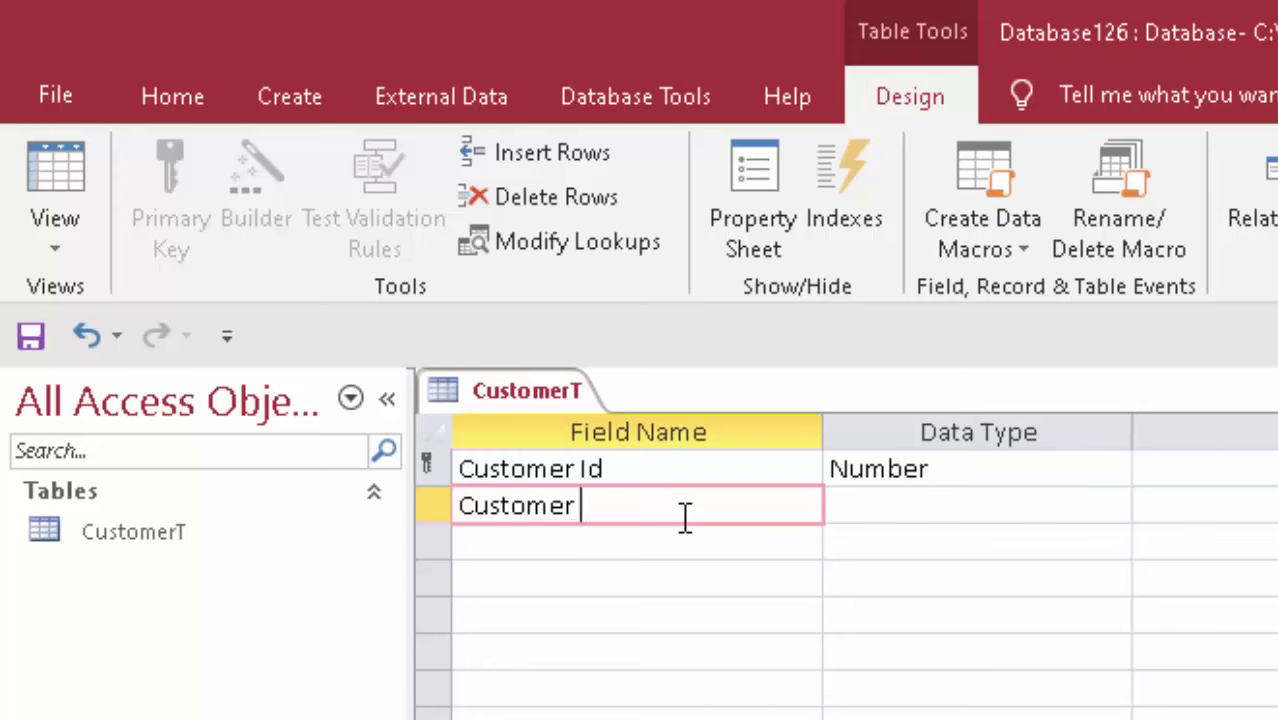
type("Nam")
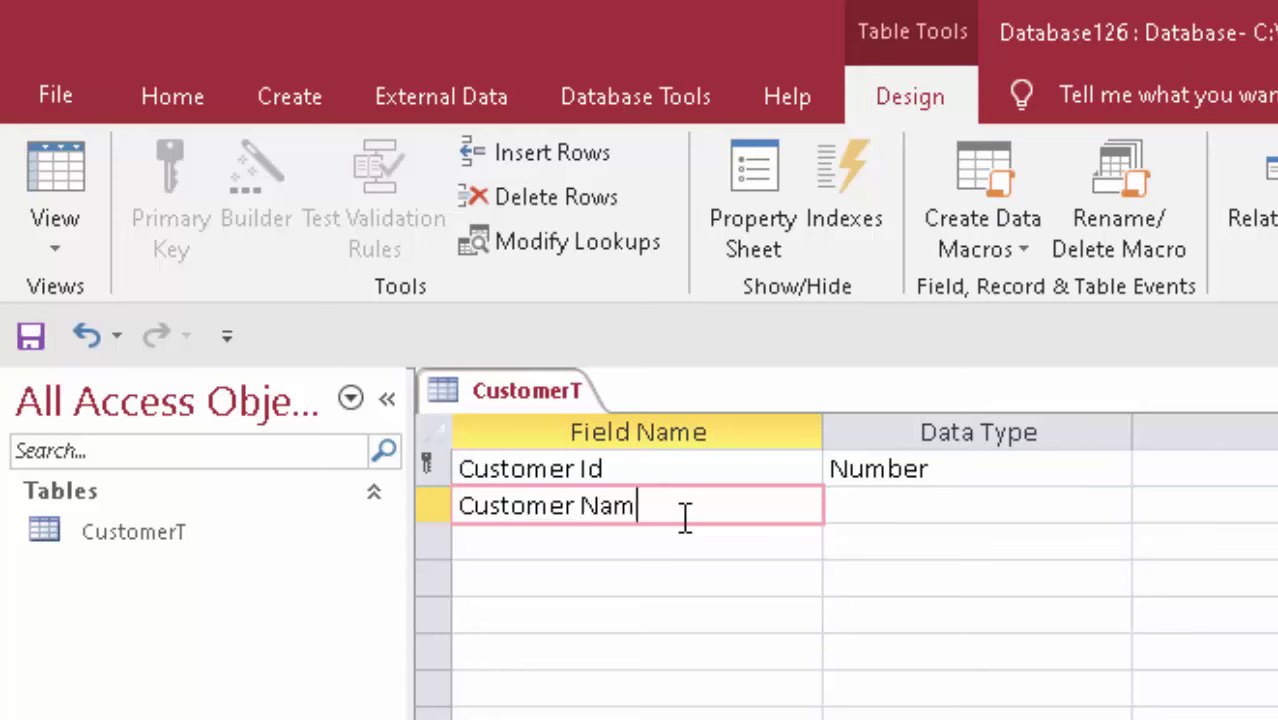
type("e")
left_click(679, 540)
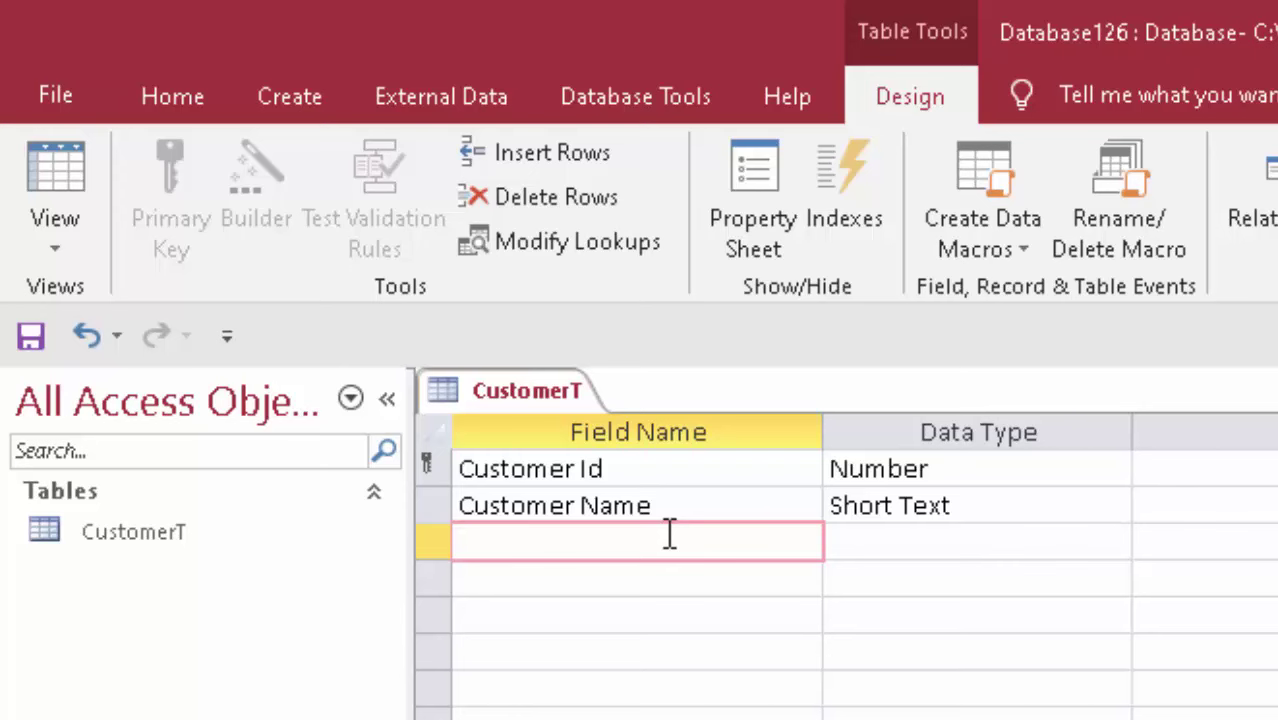
type("Order")
type(" I")
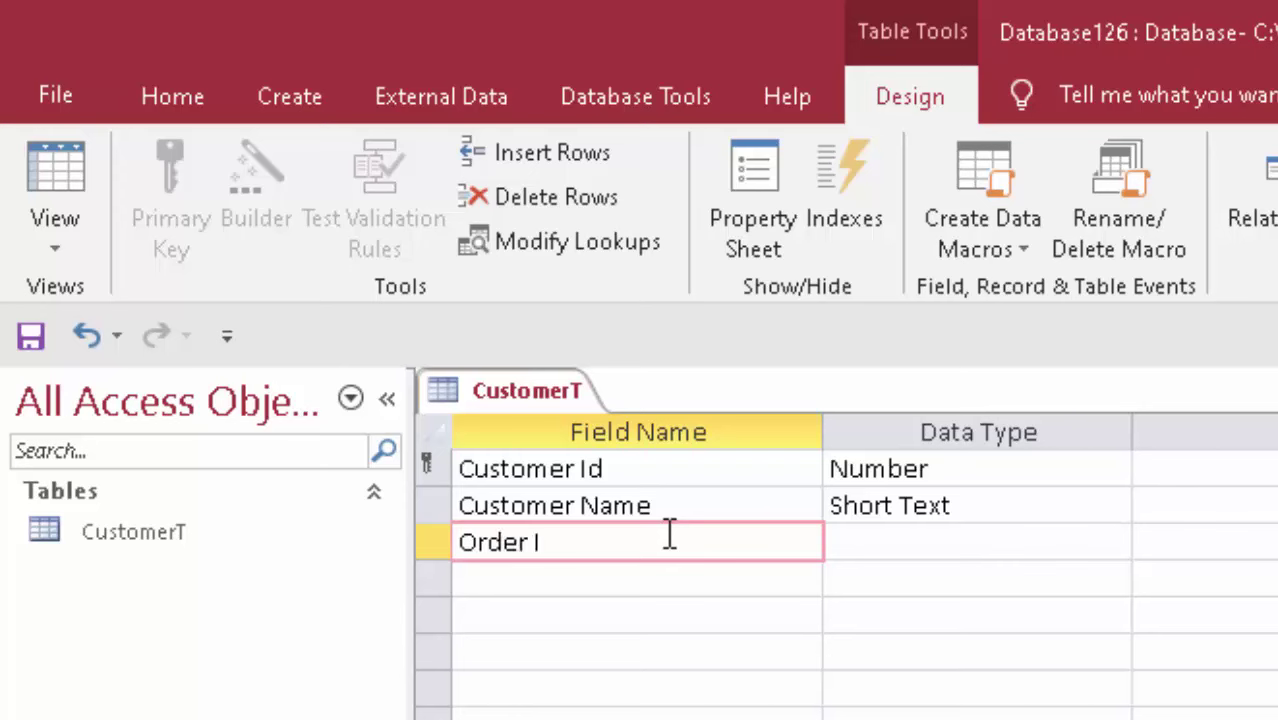
type("d")
key("Tab")
key("Tab")
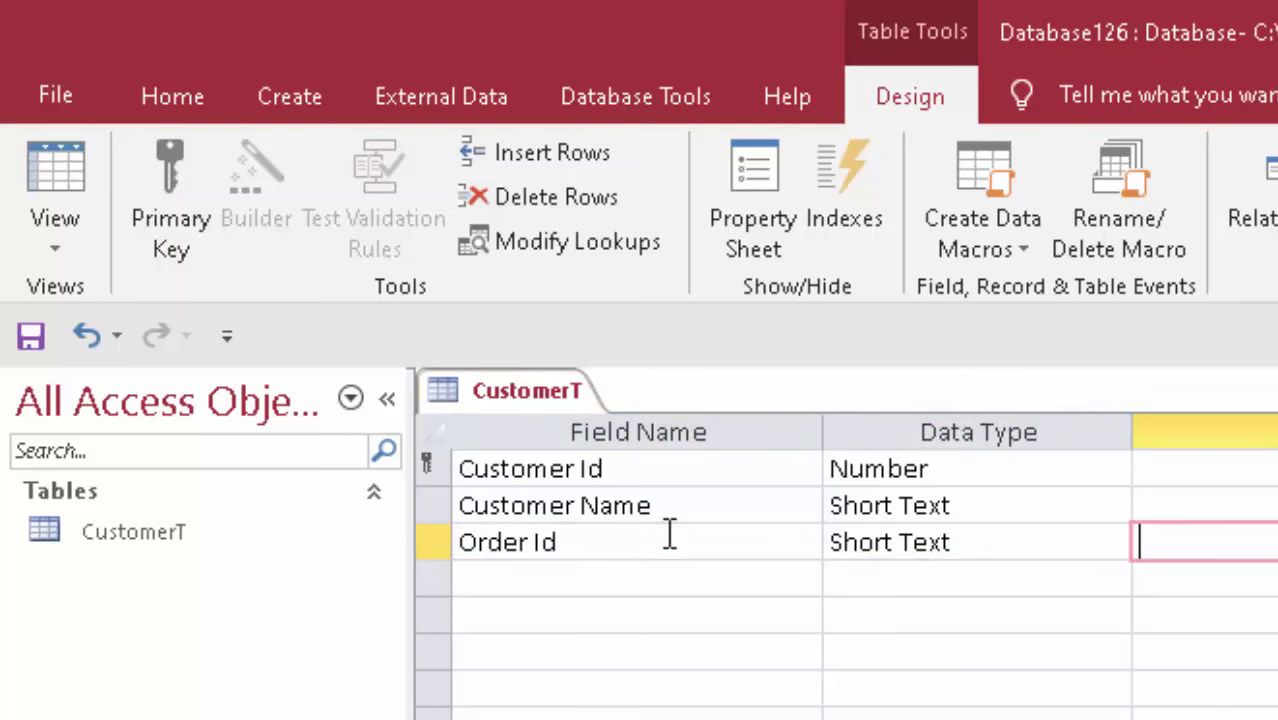
key("Tab")
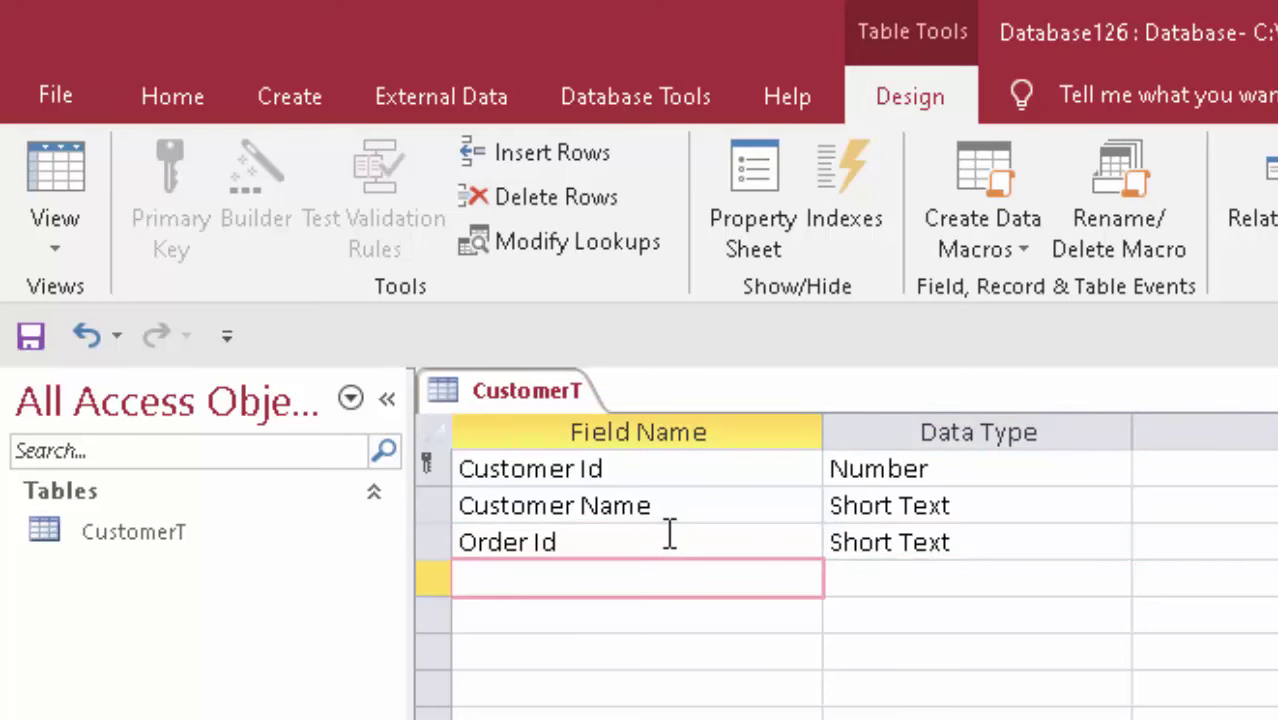
type("Pro")
type("duct")
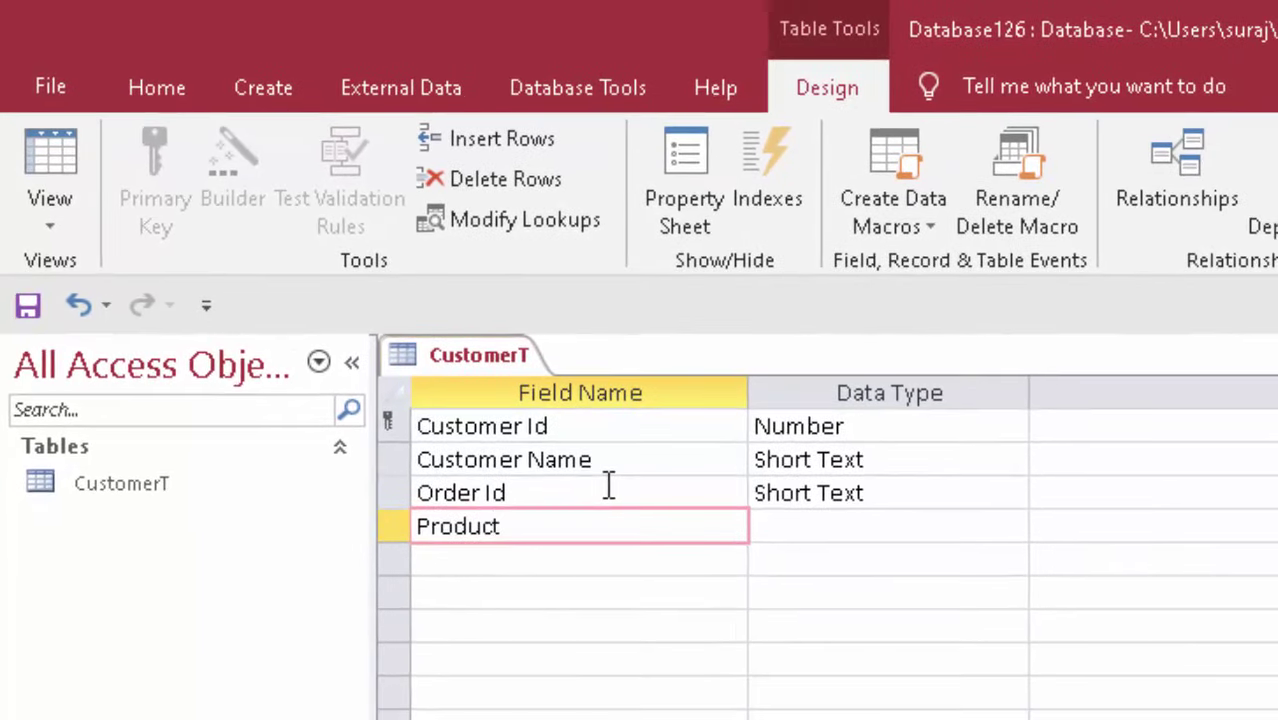
type(" Name")
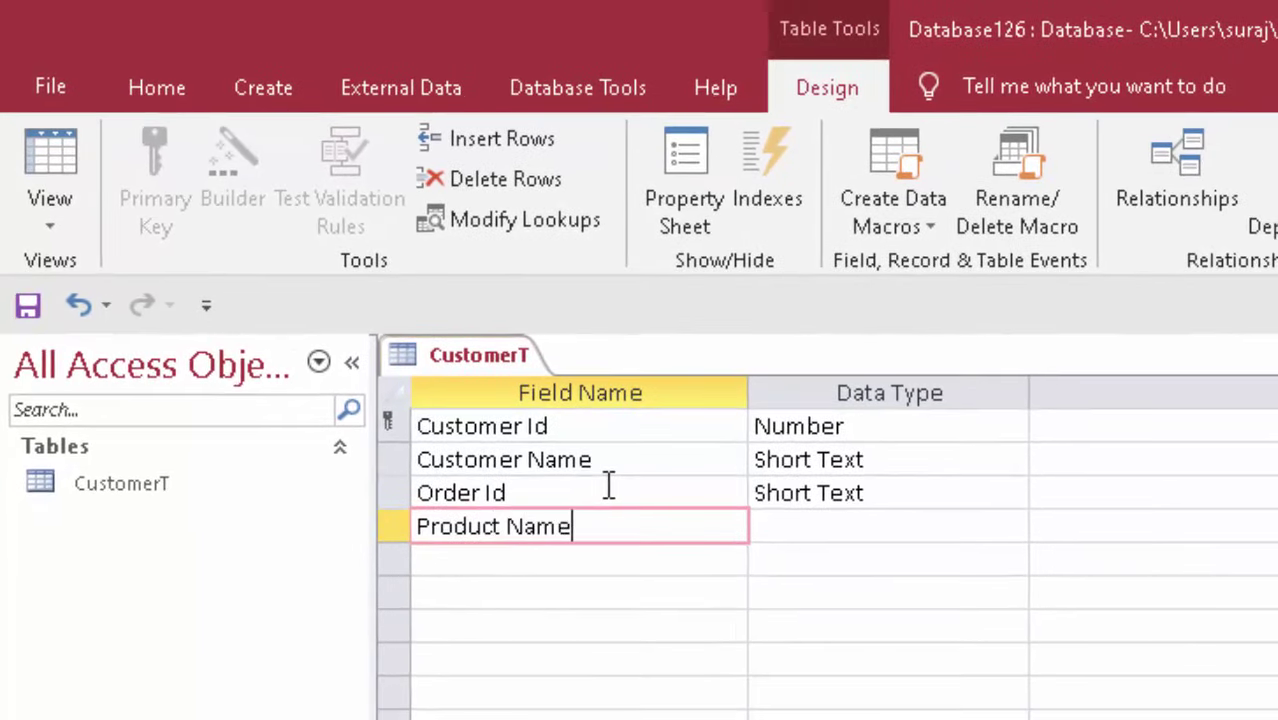
key("Tab")
key("Tab")
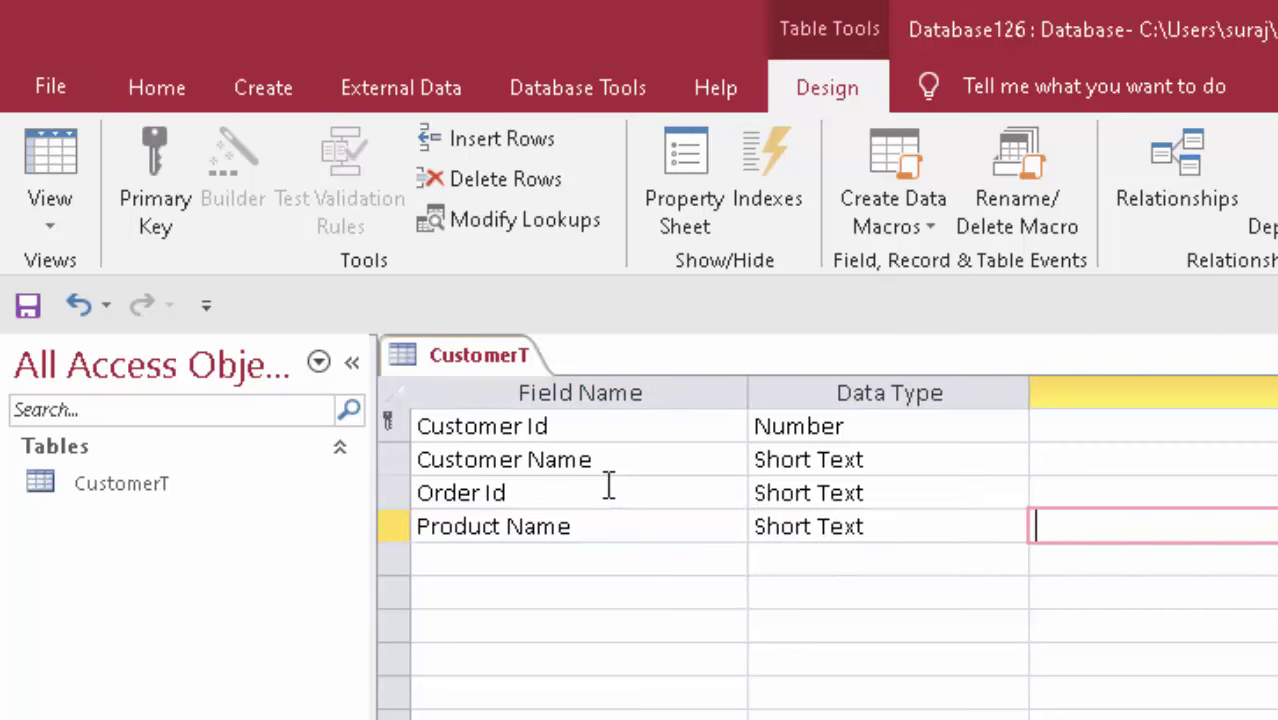
key("Tab")
type("Pr")
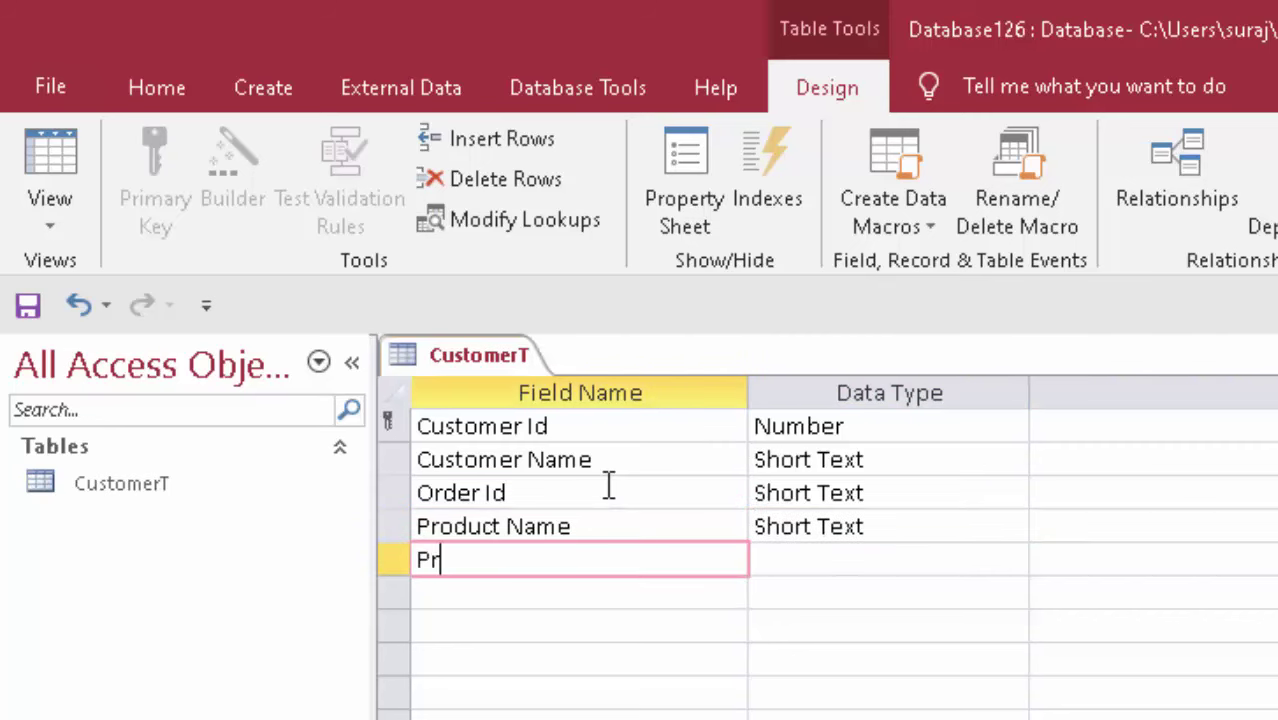
type("oduc")
type("t")
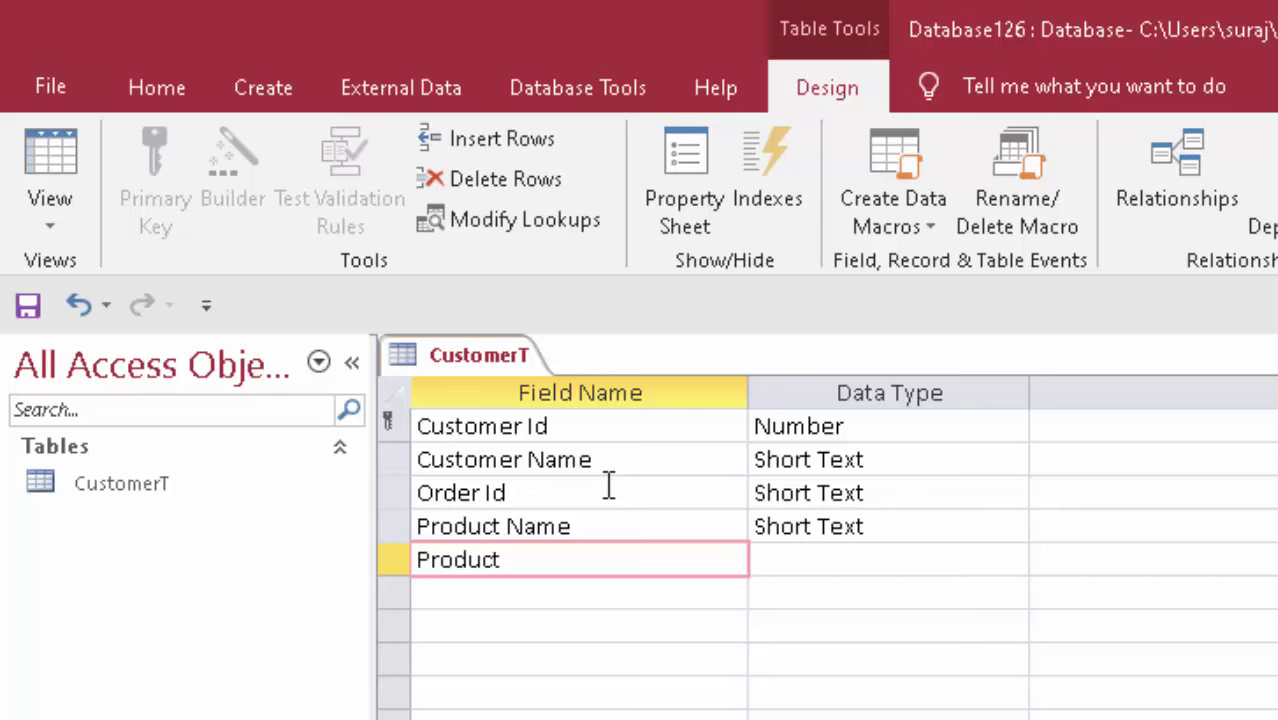
type(" Id")
- Set Product Id and Order Id to Number, then save CustomerT and view its datasheet
left_click(758, 565)
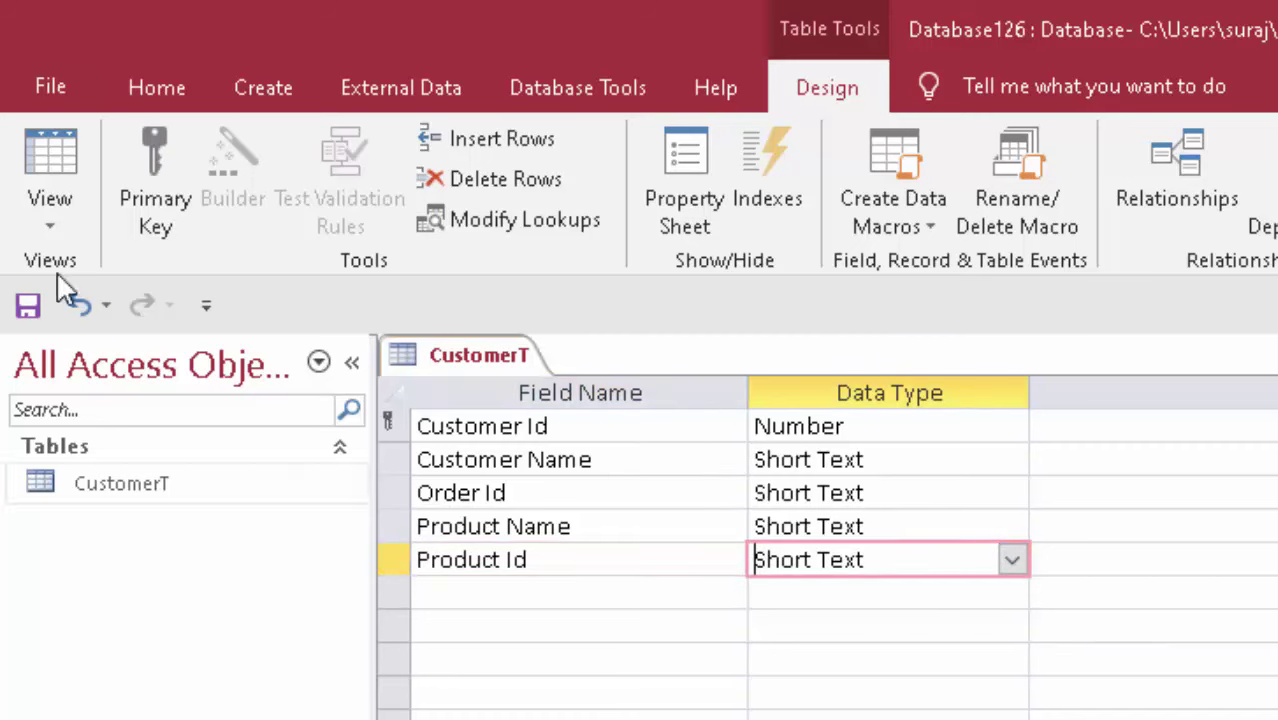
left_click(63, 125)
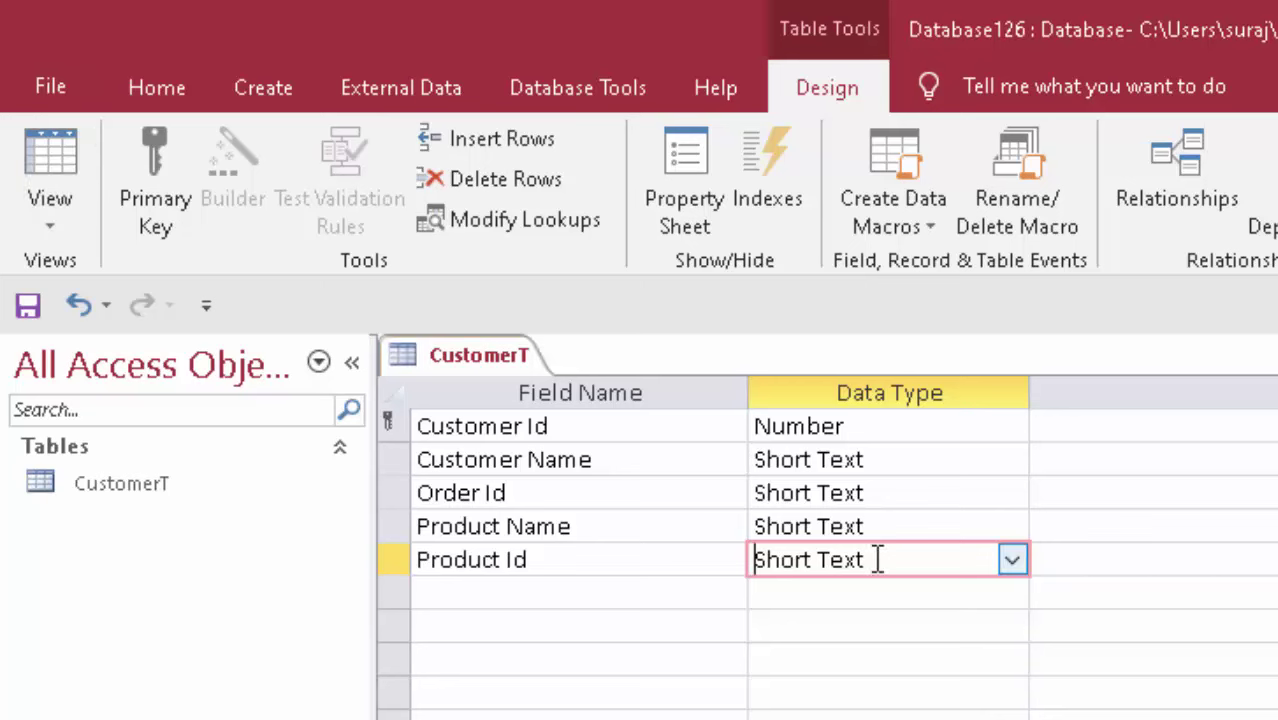
left_click(1012, 562)
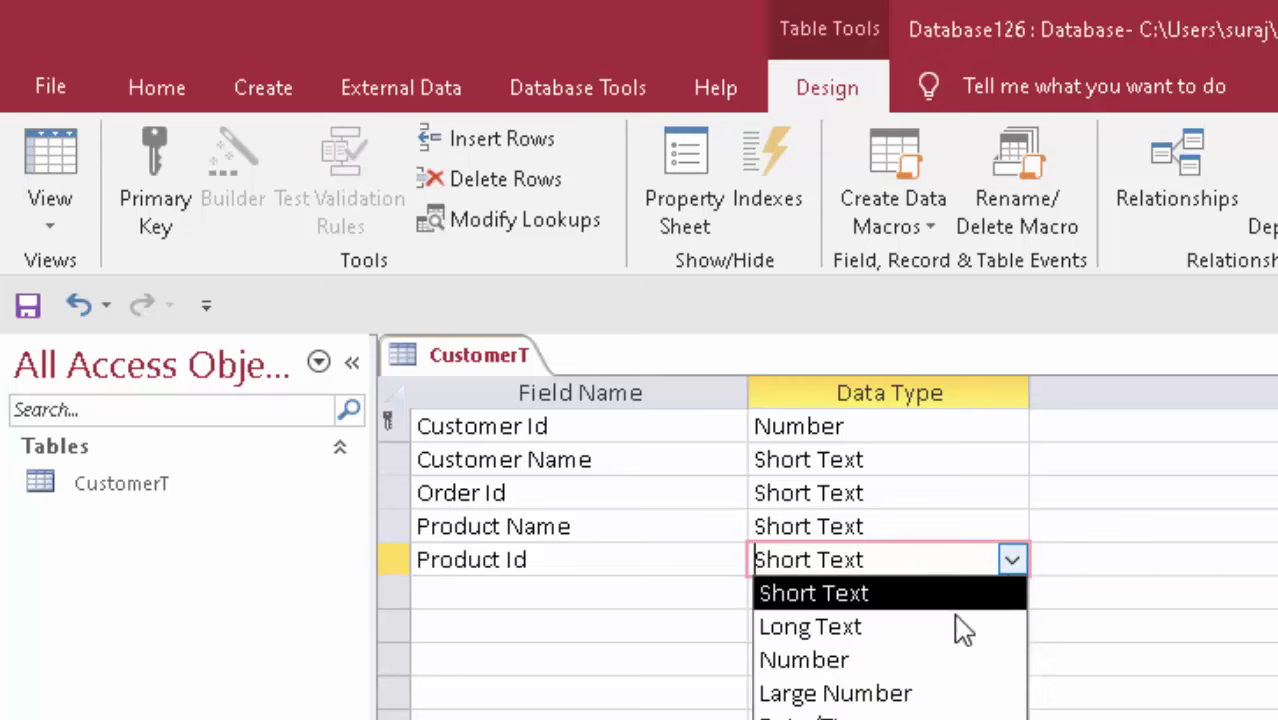
left_click(919, 660)
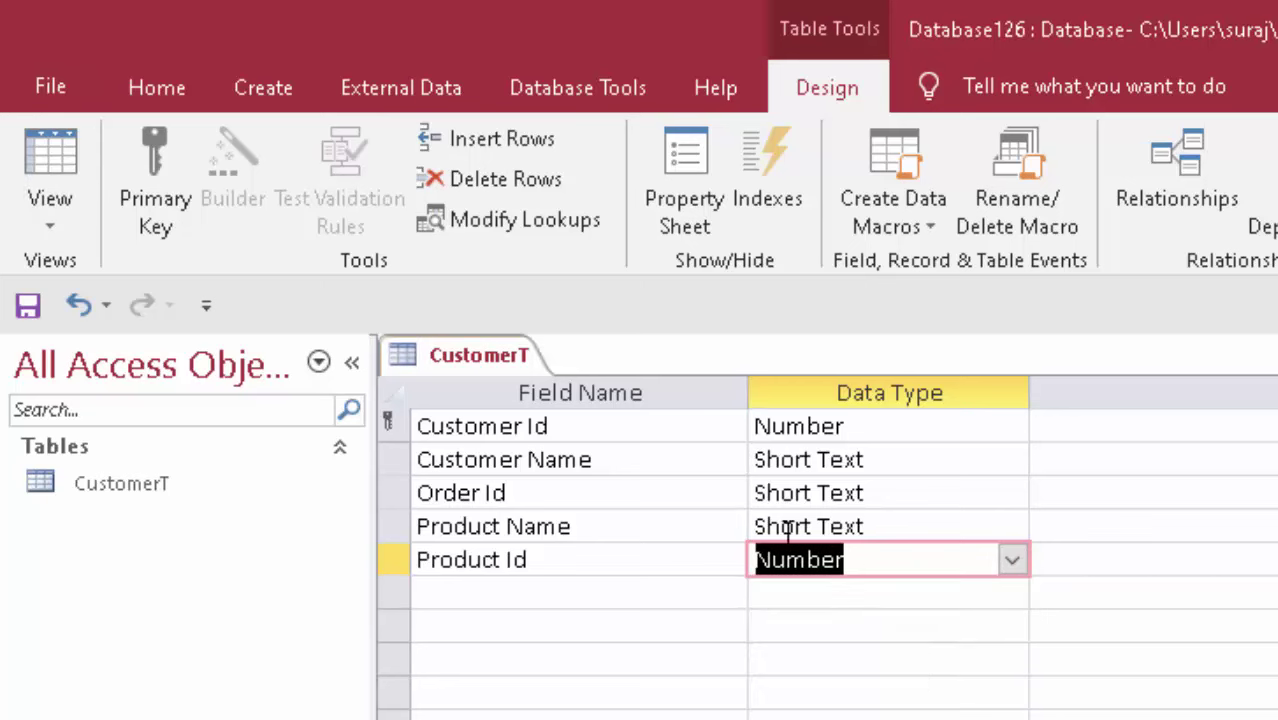
left_click(899, 493)
left_click(1012, 494)
left_click(924, 594)
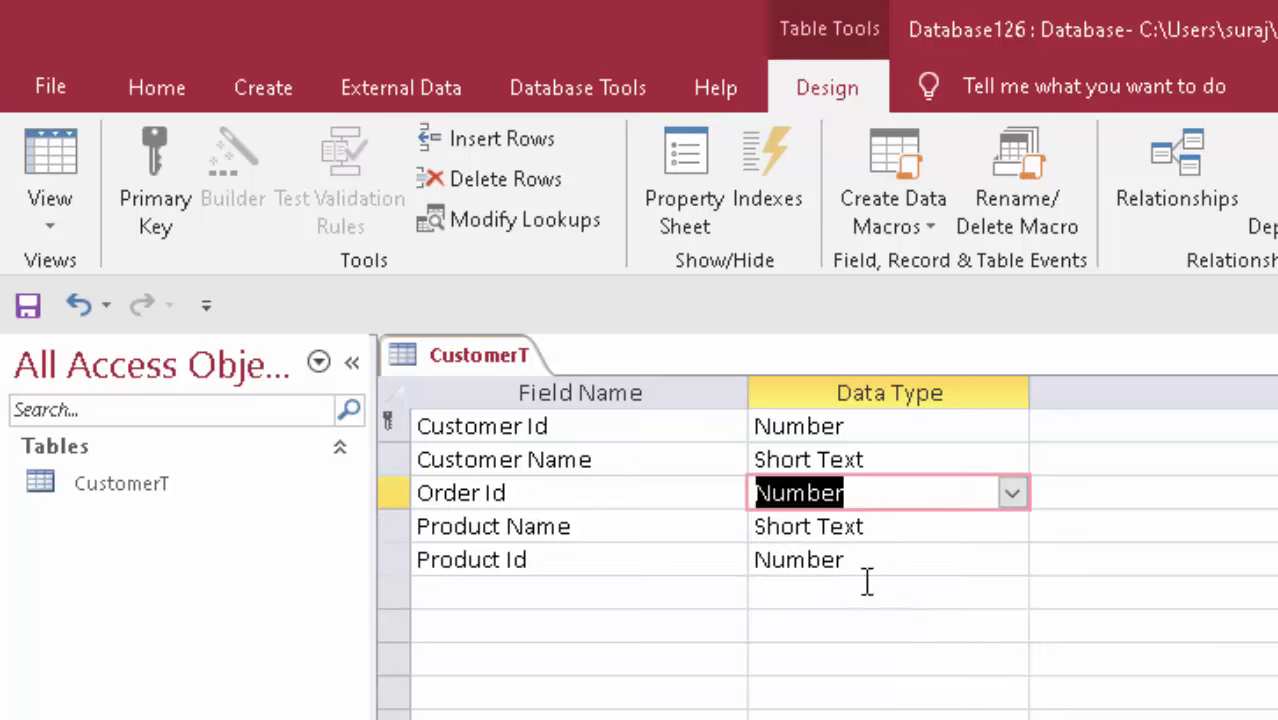
left_click(49, 160)
left_click(986, 660)
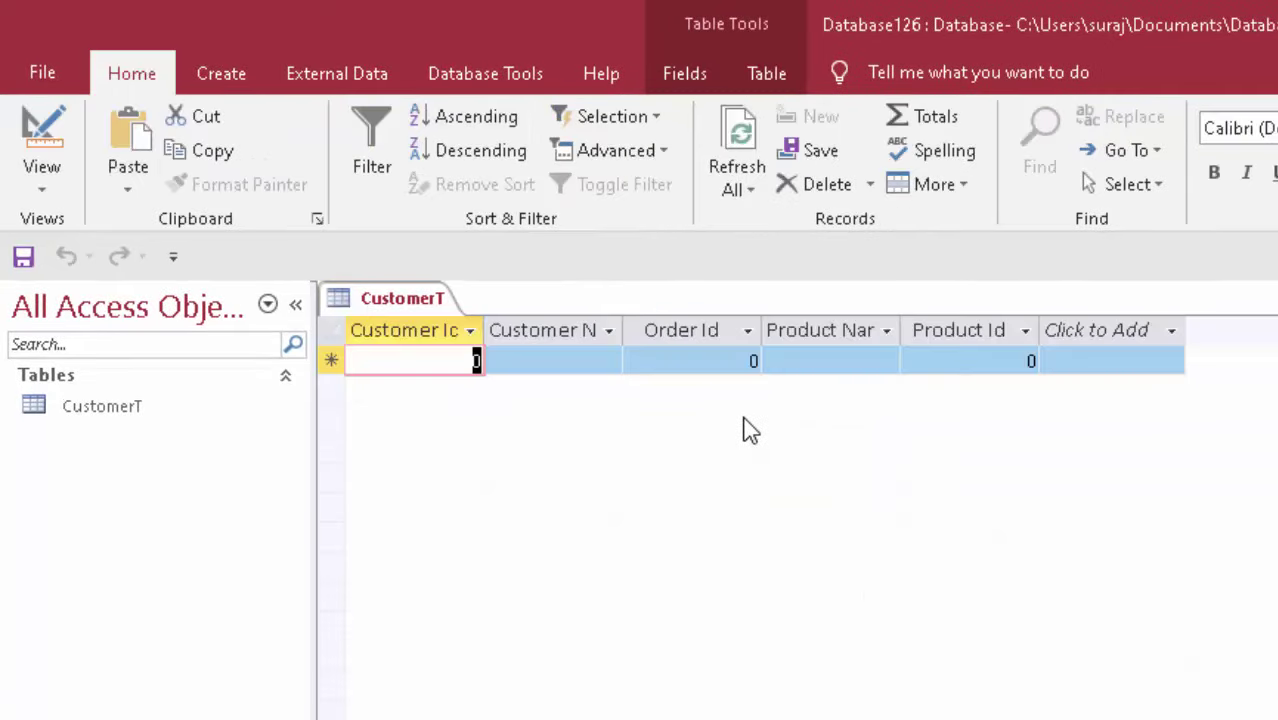
- Create a new blank table, save it as OrderT, and open it in Design view
left_click(213, 85)
left_click(163, 134)
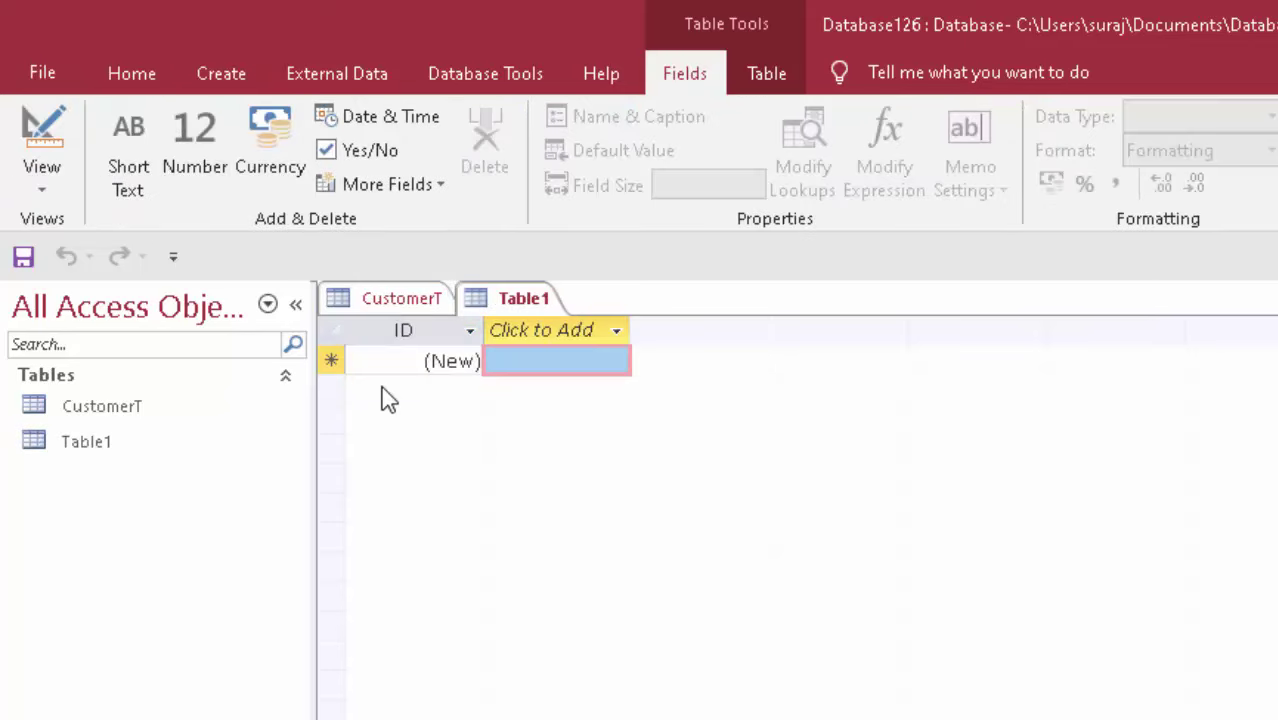
left_click(26, 174)
left_click(118, 320)
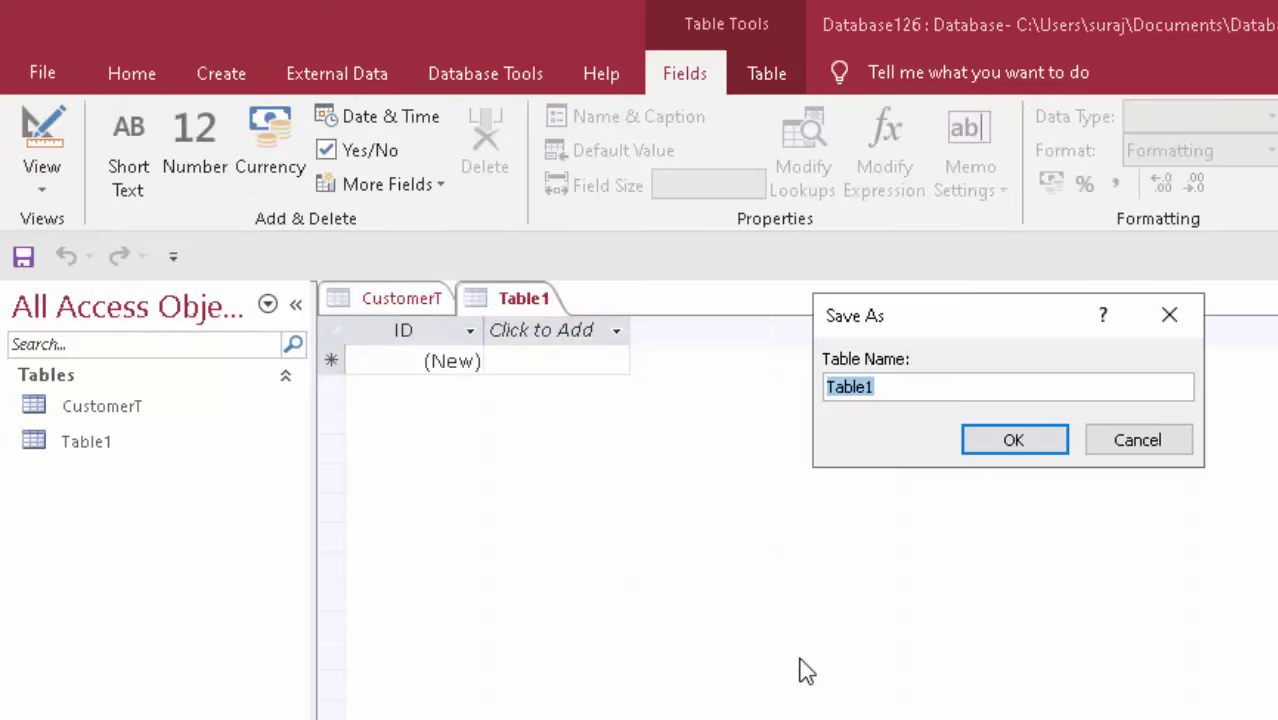
key("BackSpace")
type("O")
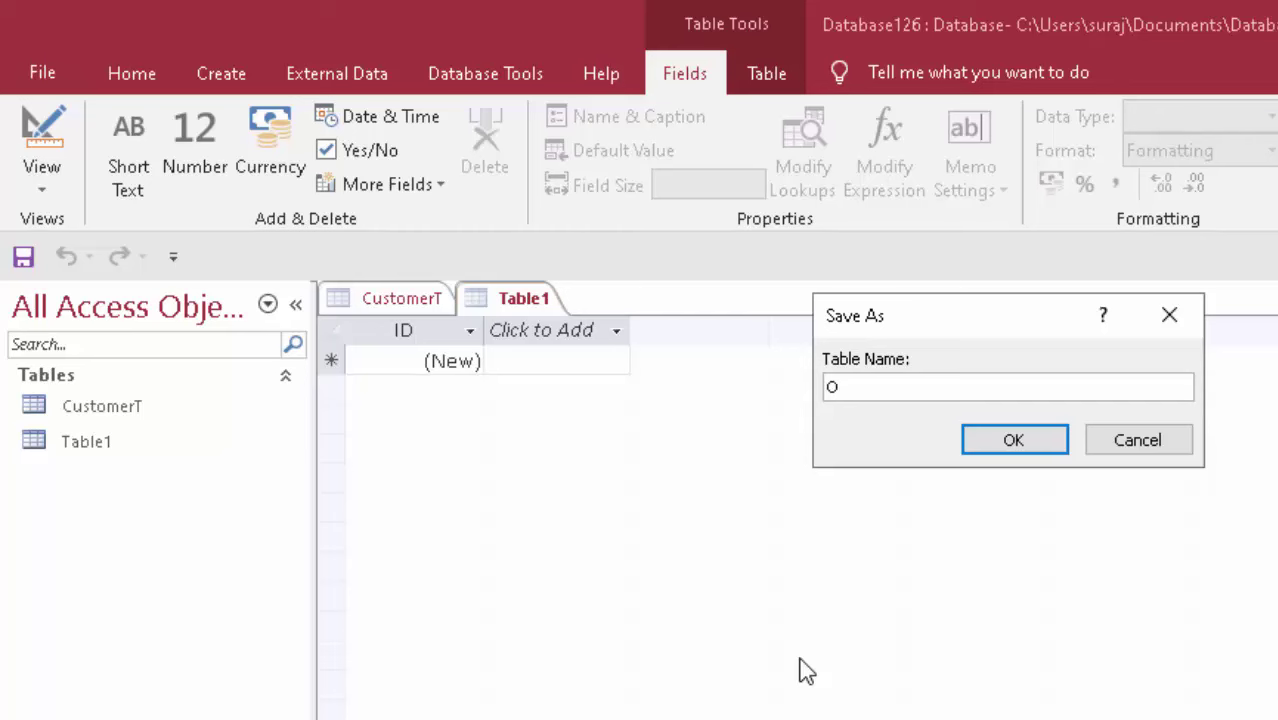
type("rd")
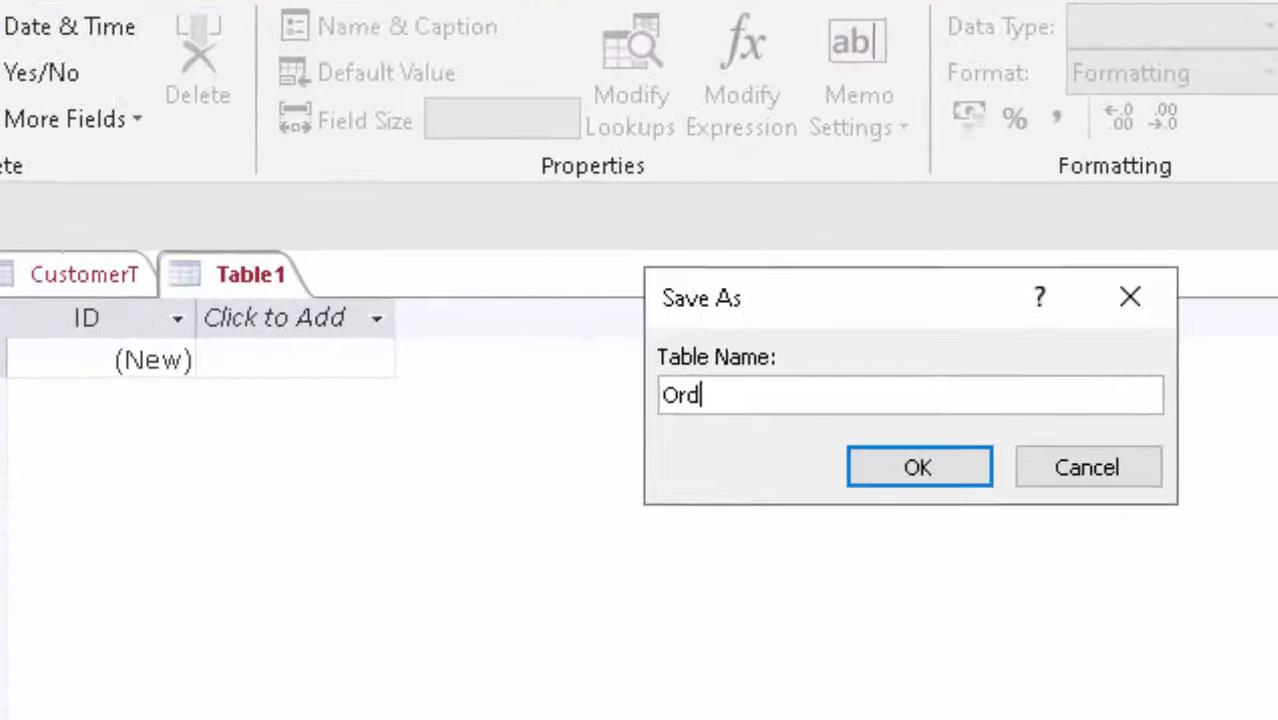
type("er ")
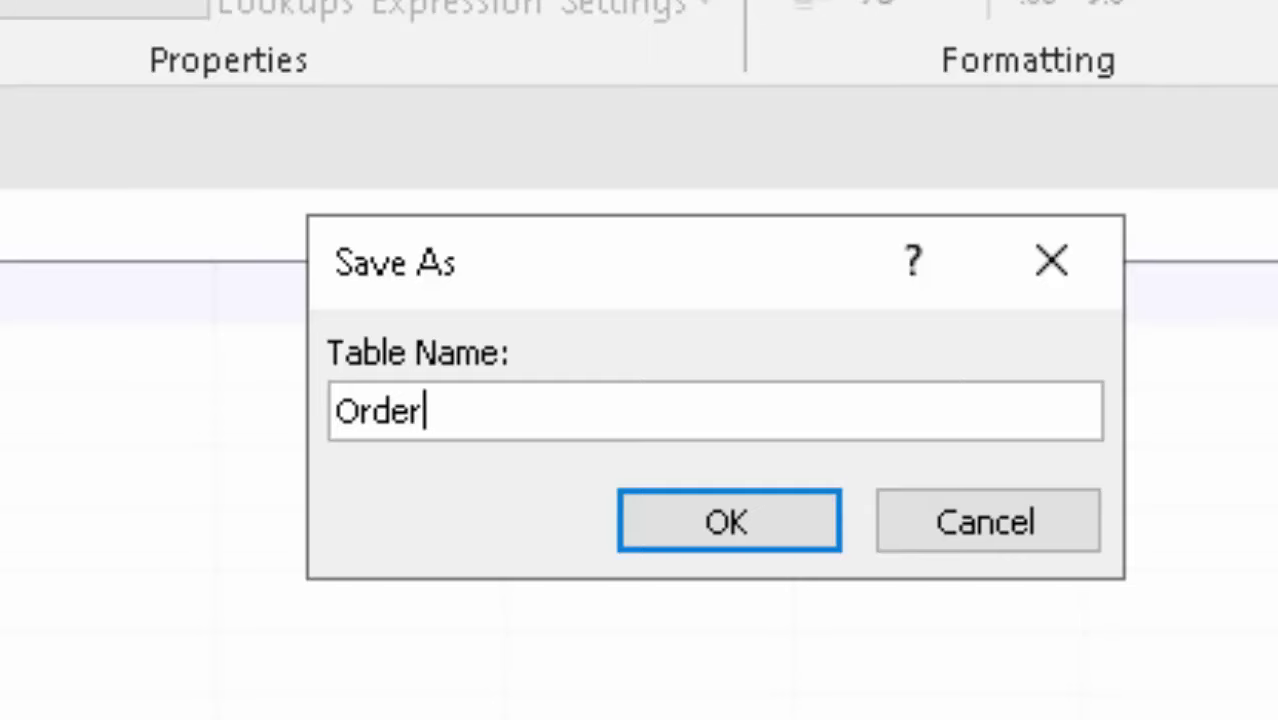
type("T")
key("Return")
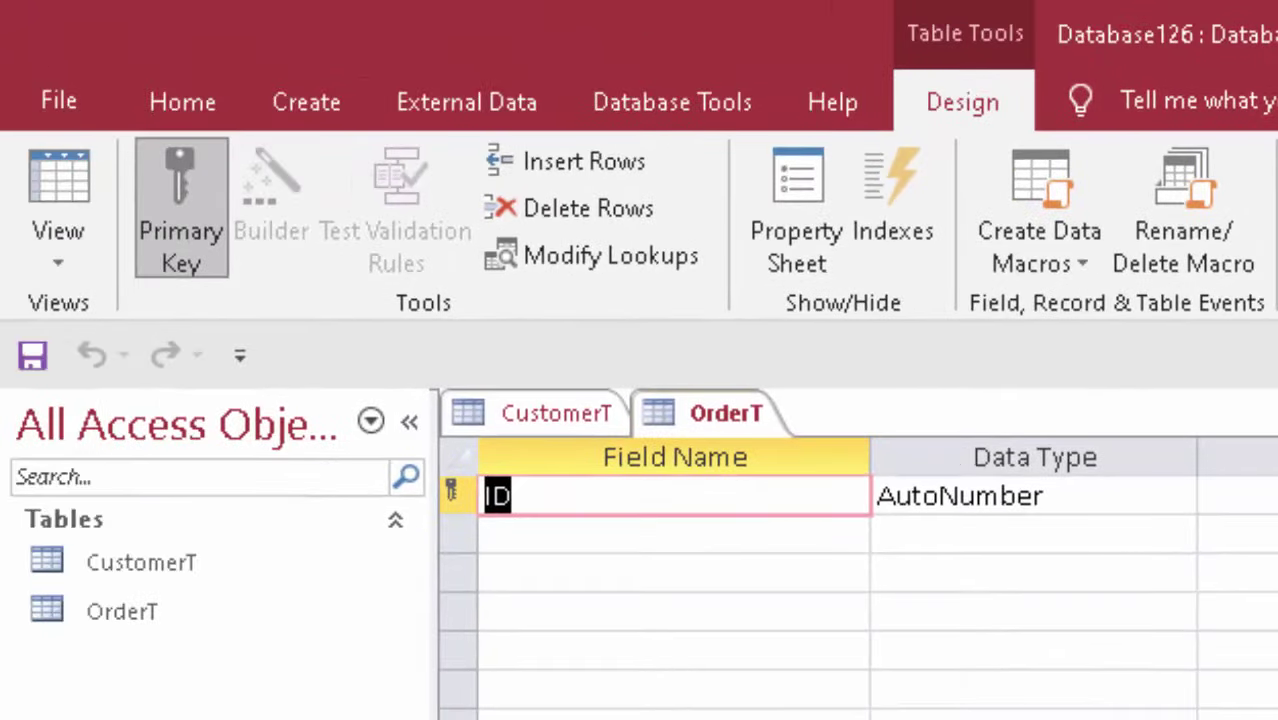
- Rename the ID field to Order Id and set its type to Number
key("Delete")
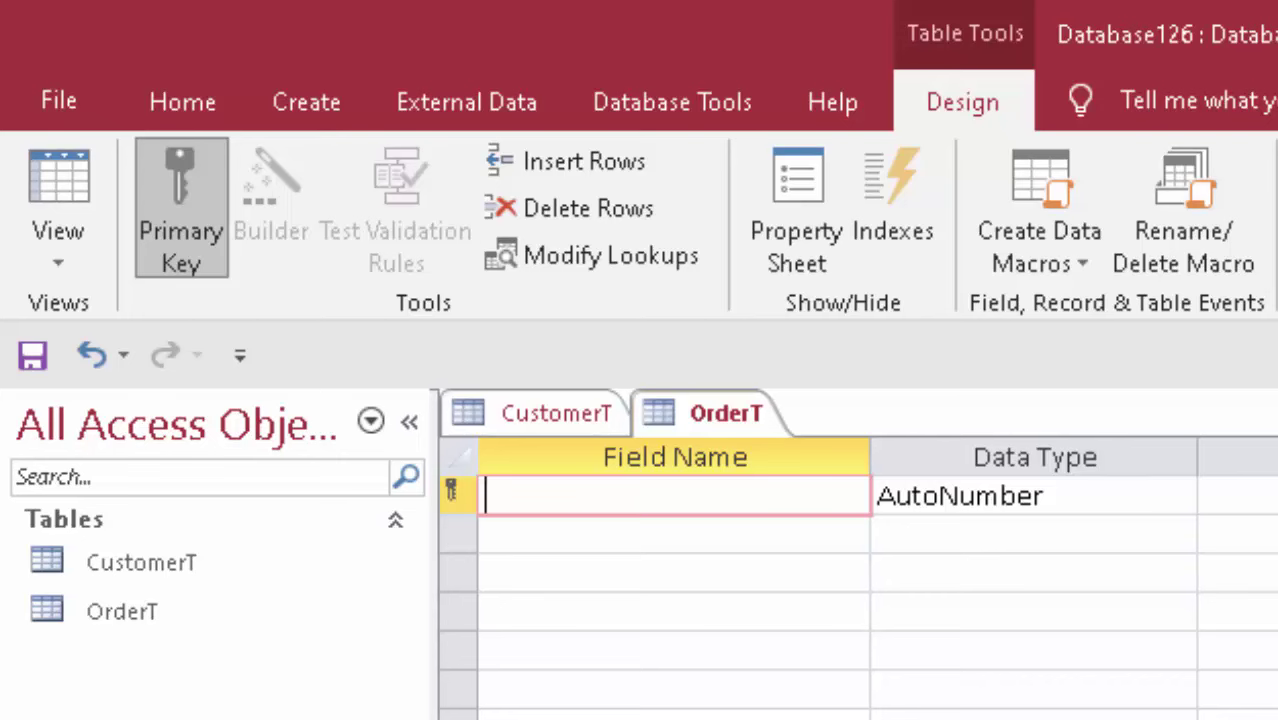
type("Od")
key("BackSpace")
type("rder Id")
key("Tab")
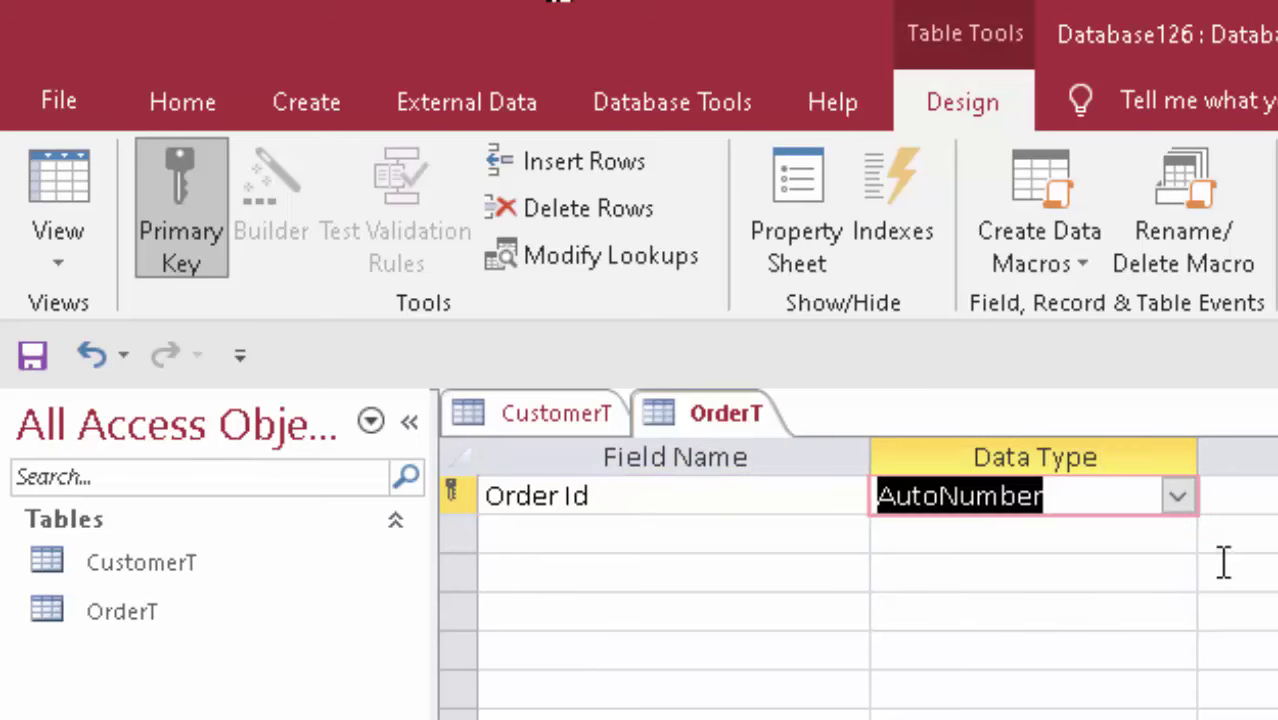
left_click(1178, 496)
left_click(1045, 611)
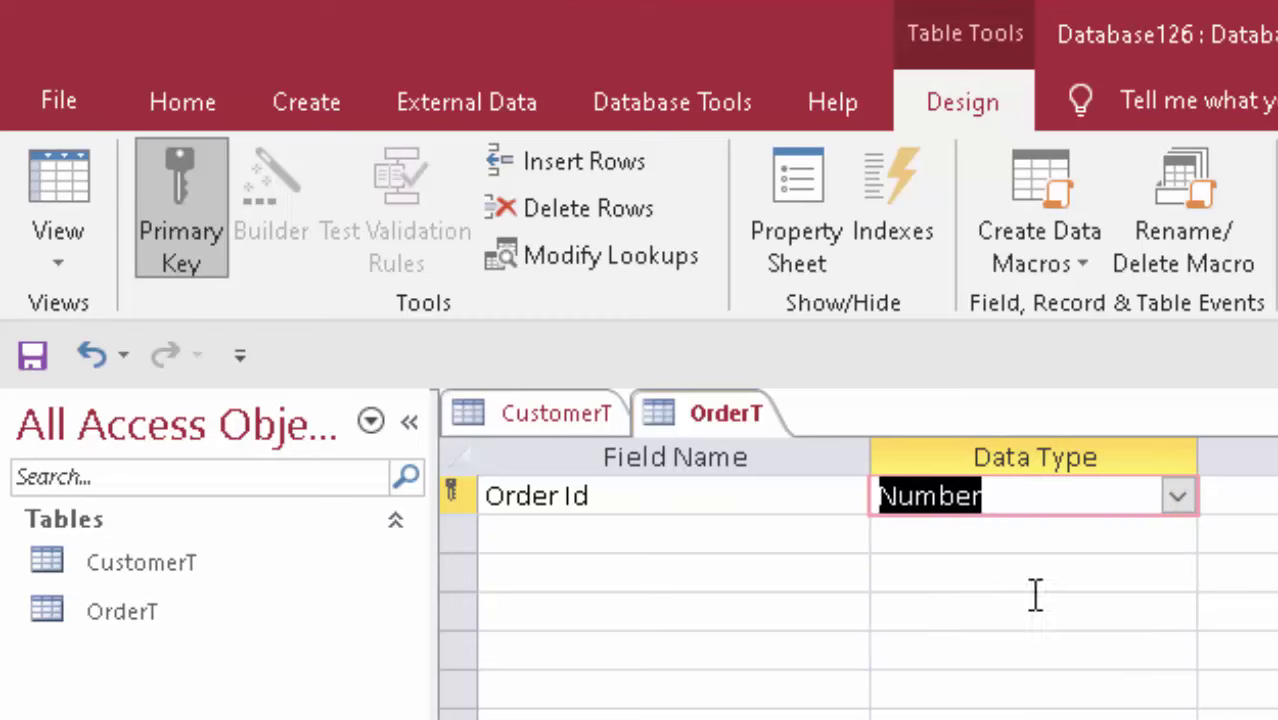
- Add Product Name as Short Text and Customer Id as a Number field
left_click(648, 535)
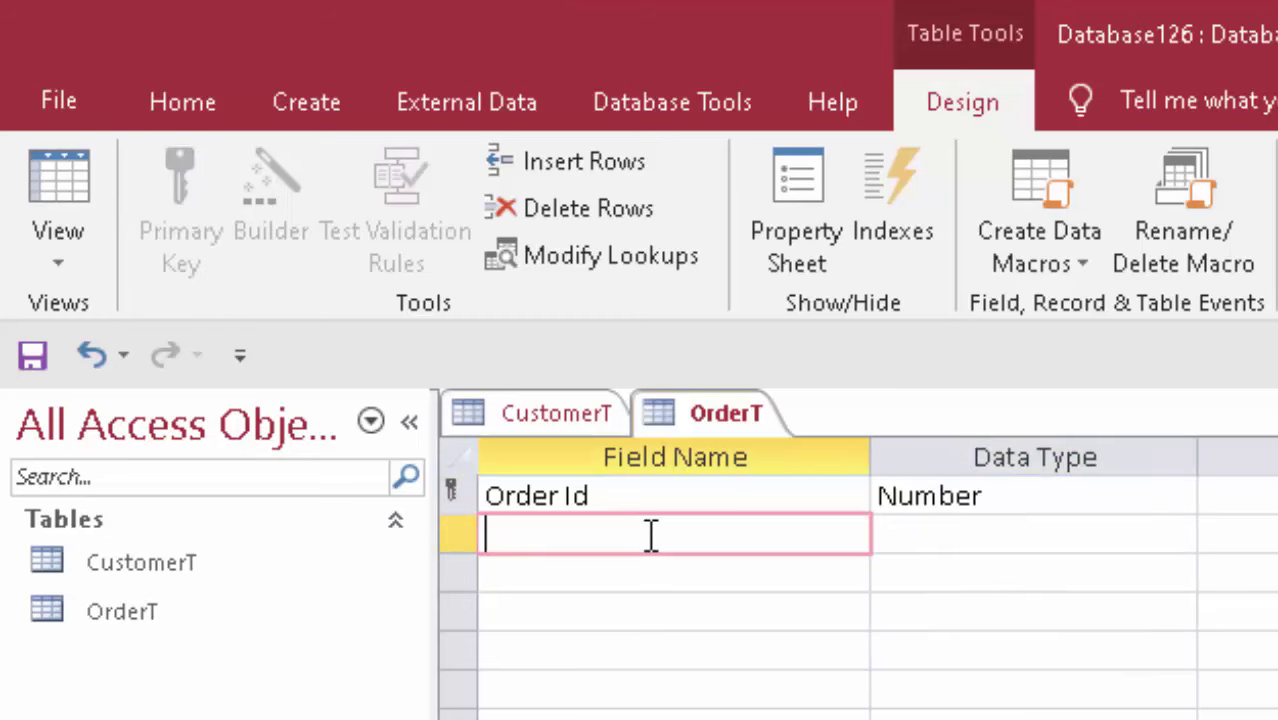
type("O")
key("BackSpace")
type("P")
type("roduct Name")
left_click(1033, 532)
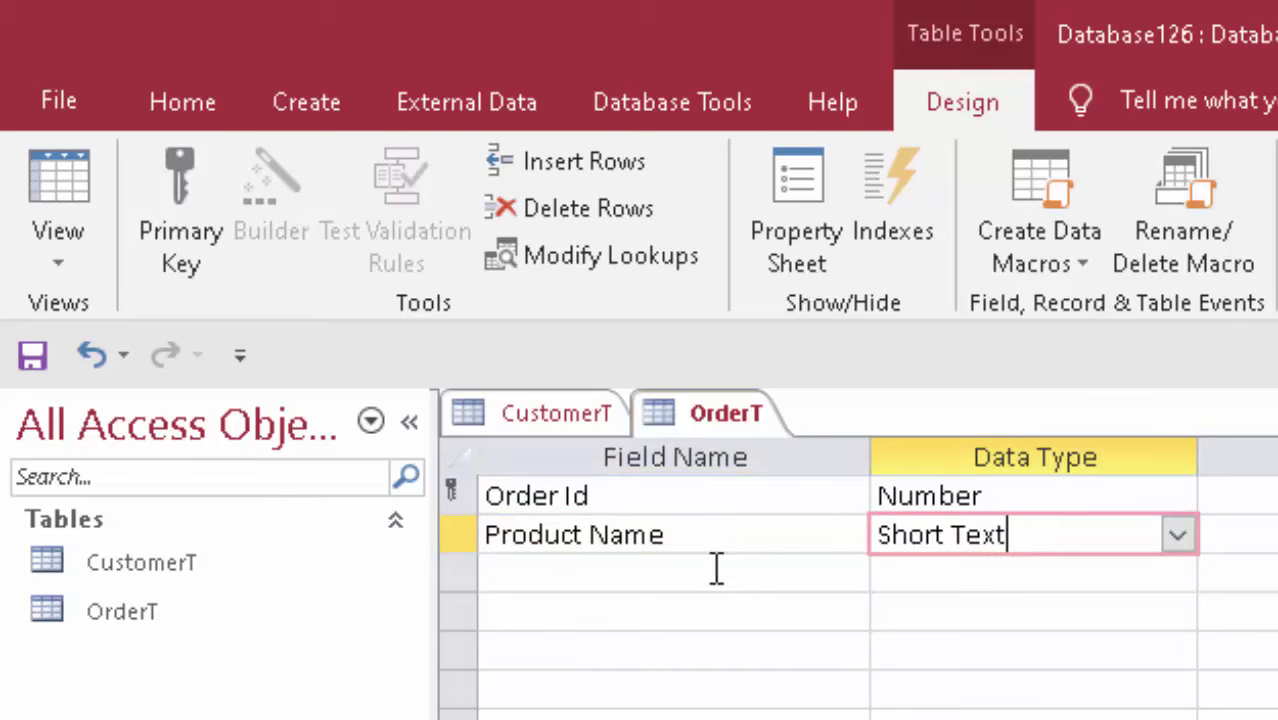
left_click(700, 570)
type("Customer ")
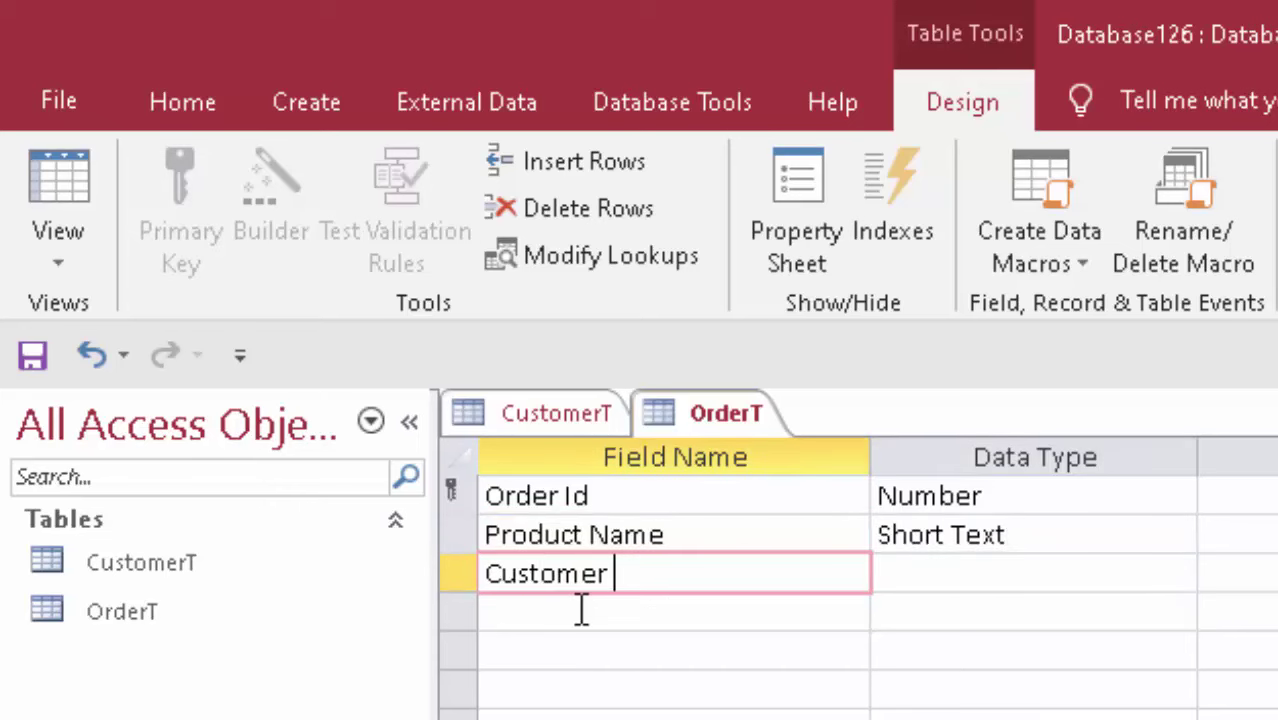
type("Id")
key("Tab")
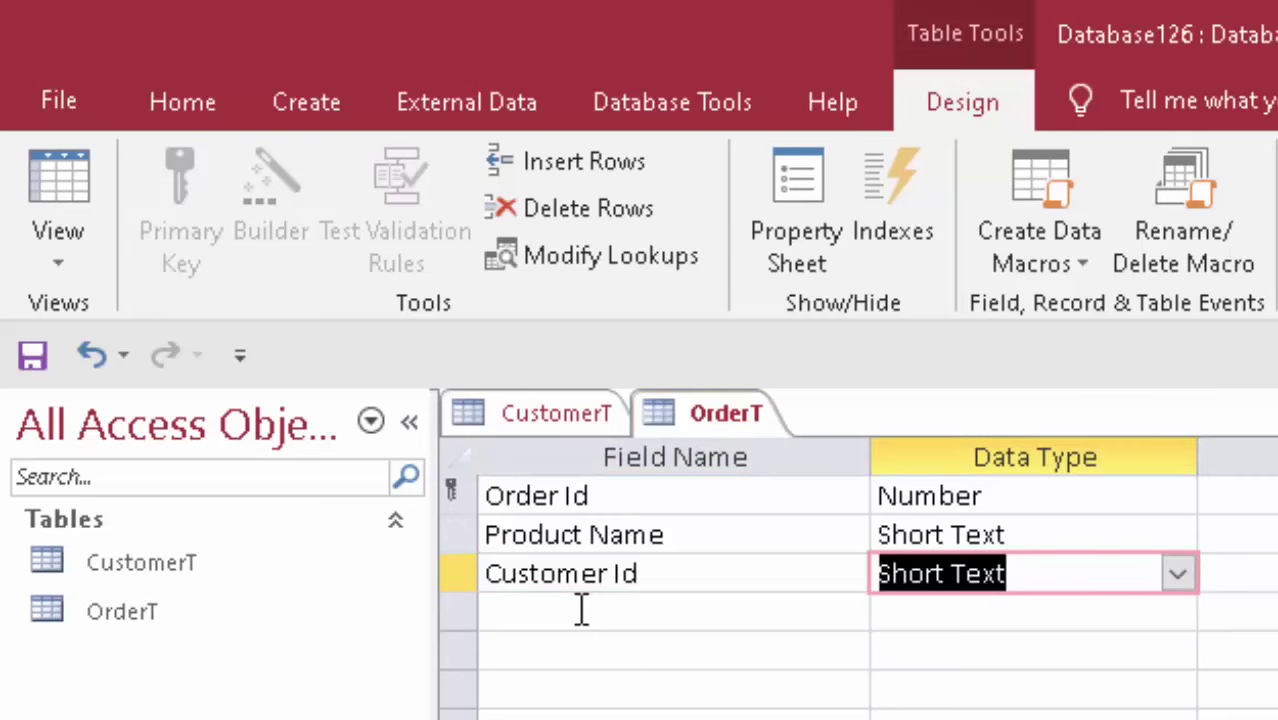
left_click(1180, 575)
type("n")
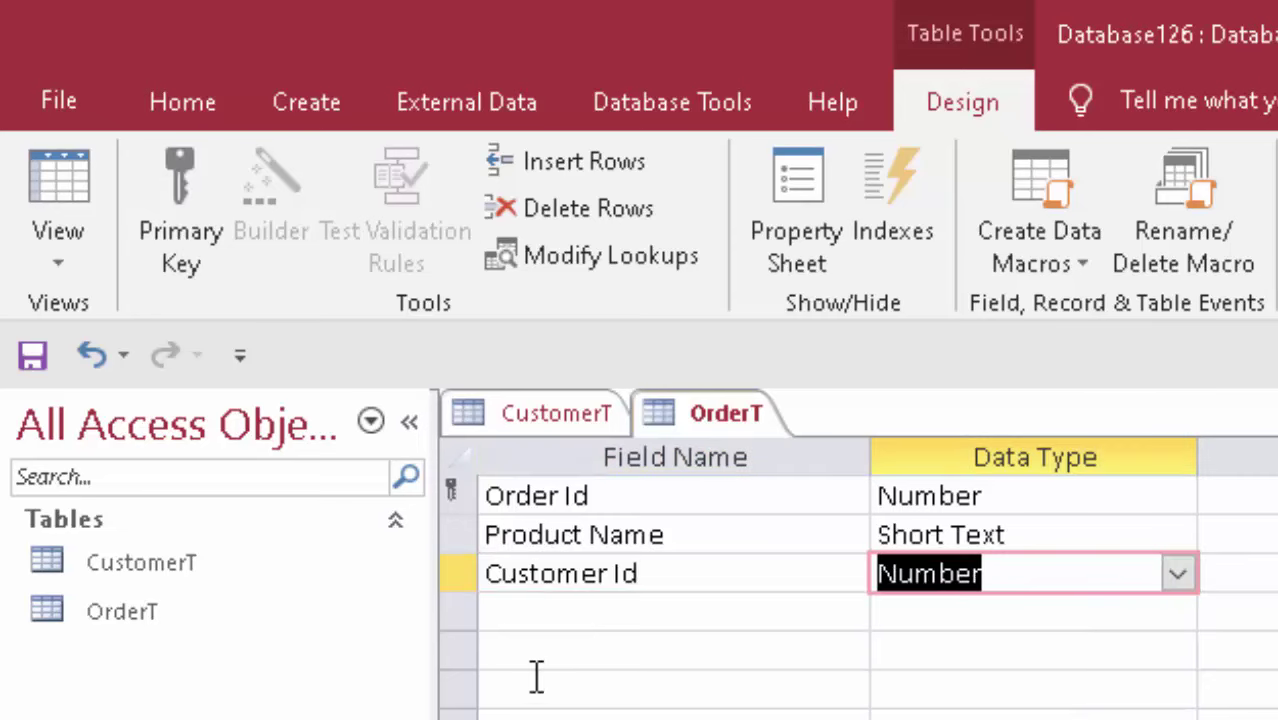
left_click(558, 606)
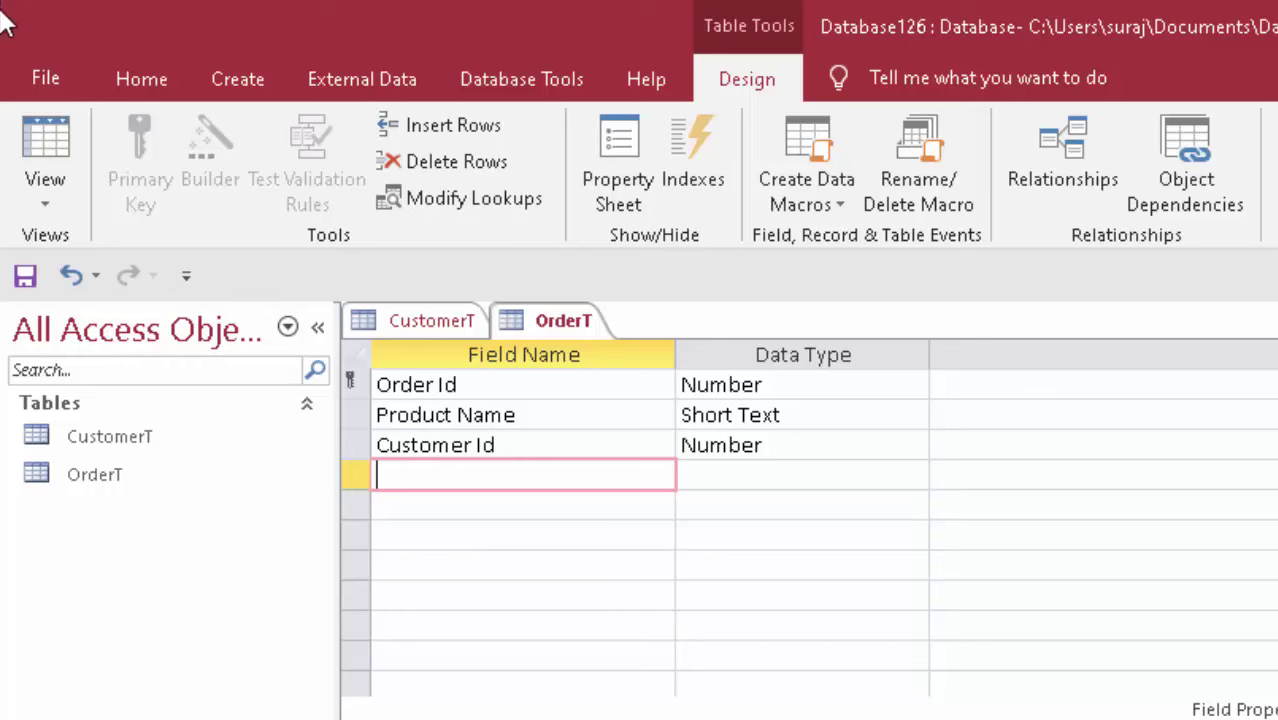
- Save OrderT, view its datasheet and autofit the Customer Id column
left_click(36, 148)
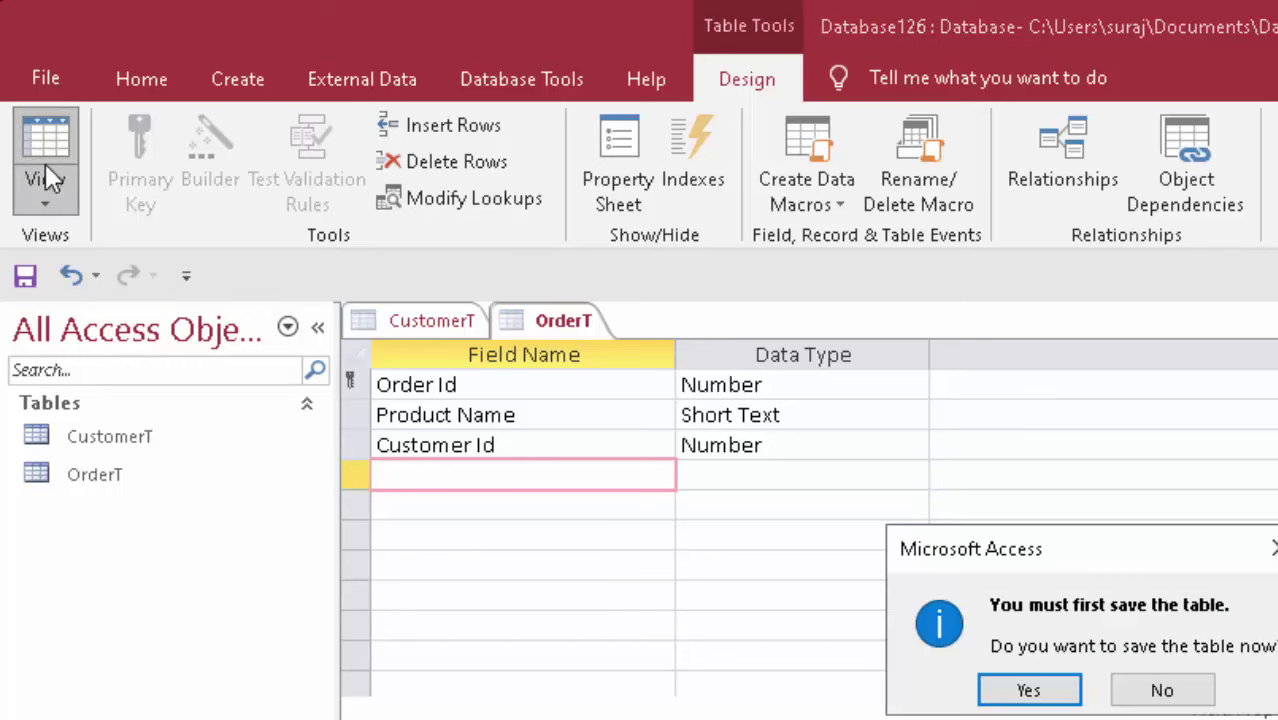
left_click(1030, 692)
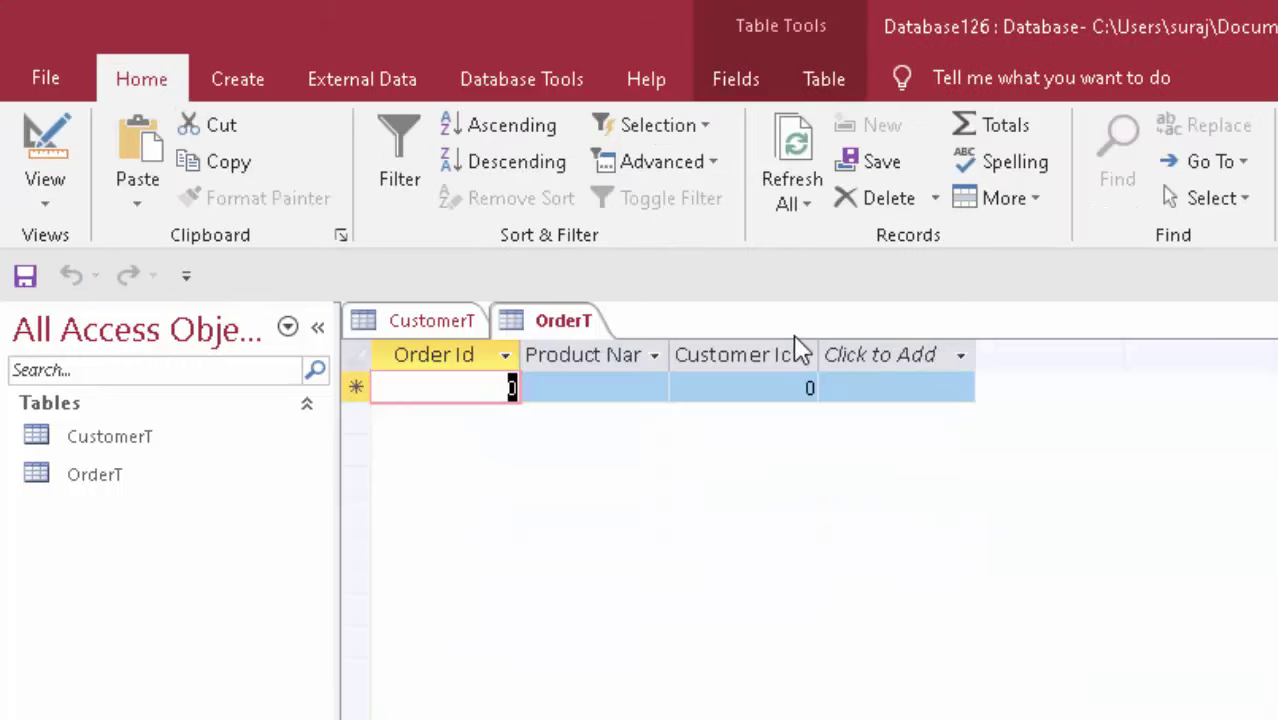
double_click(820, 355)
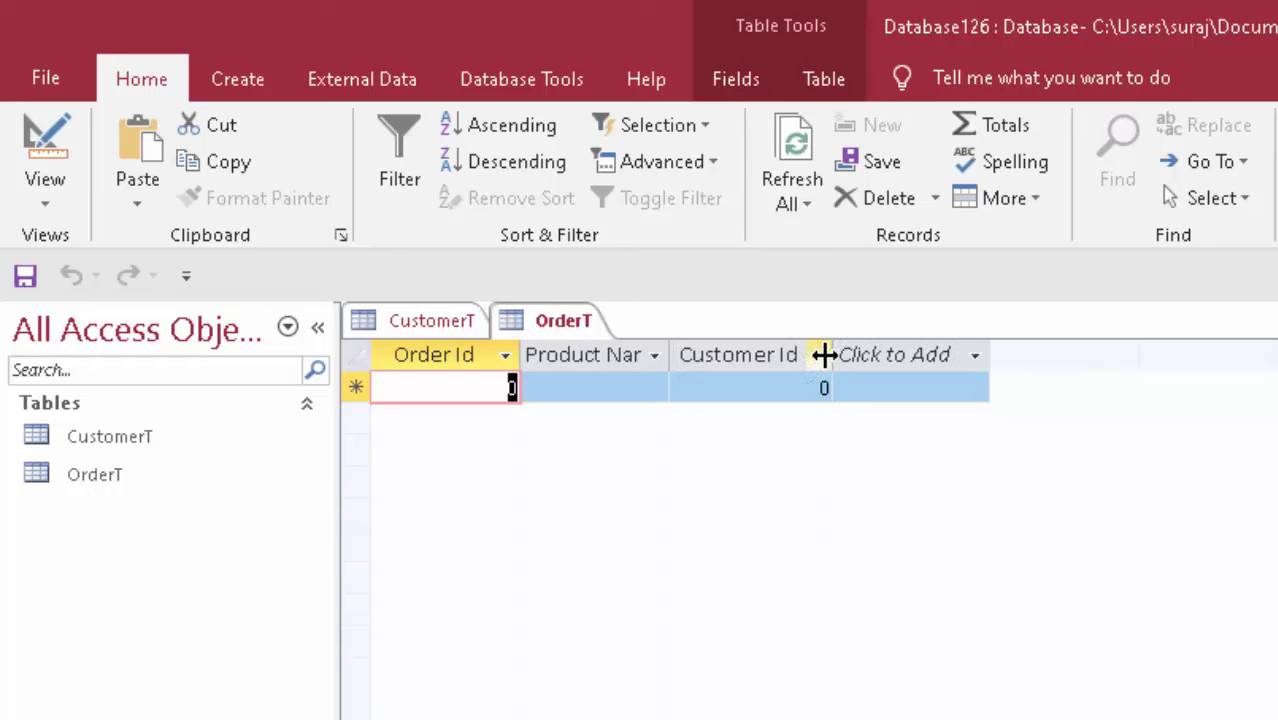
- Select the CustomerT and OrderT tables in the navigation pane
left_click(77, 440)
left_click(86, 468)
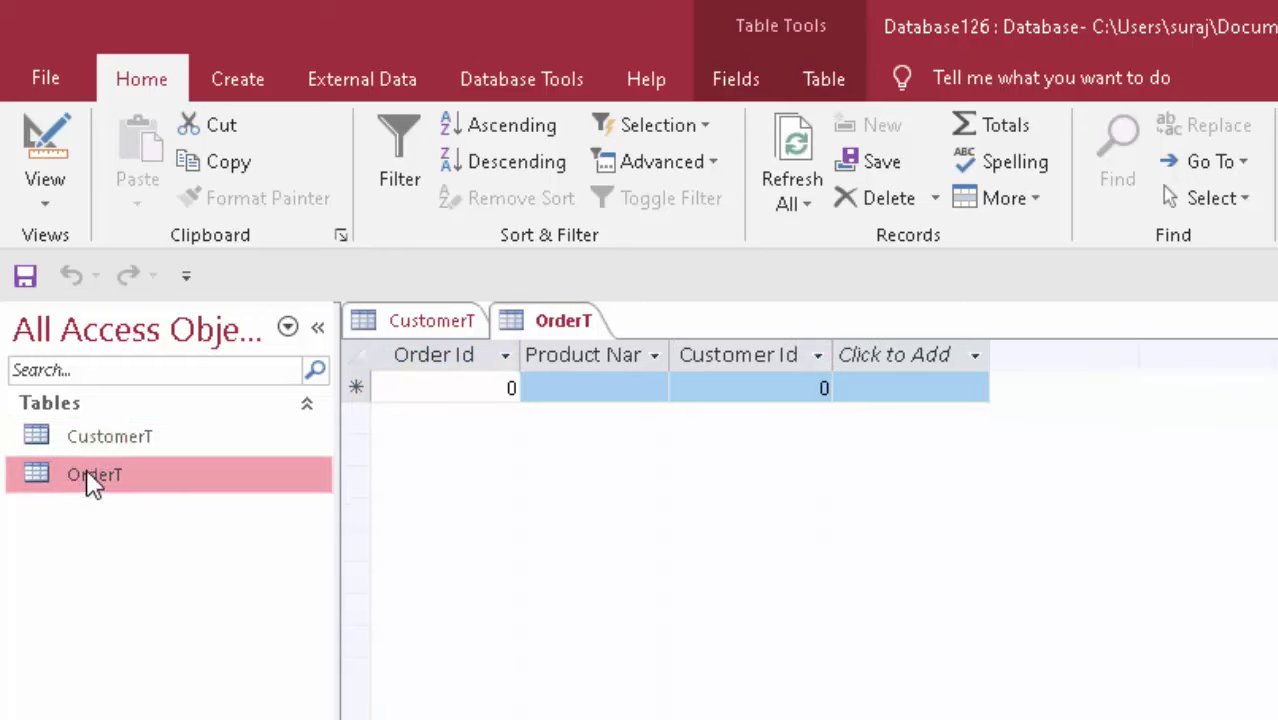
mouse_move(90, 446)
left_mouse_down()
mouse_move(165, 492)
mouse_move(294, 476)
left_mouse_up()
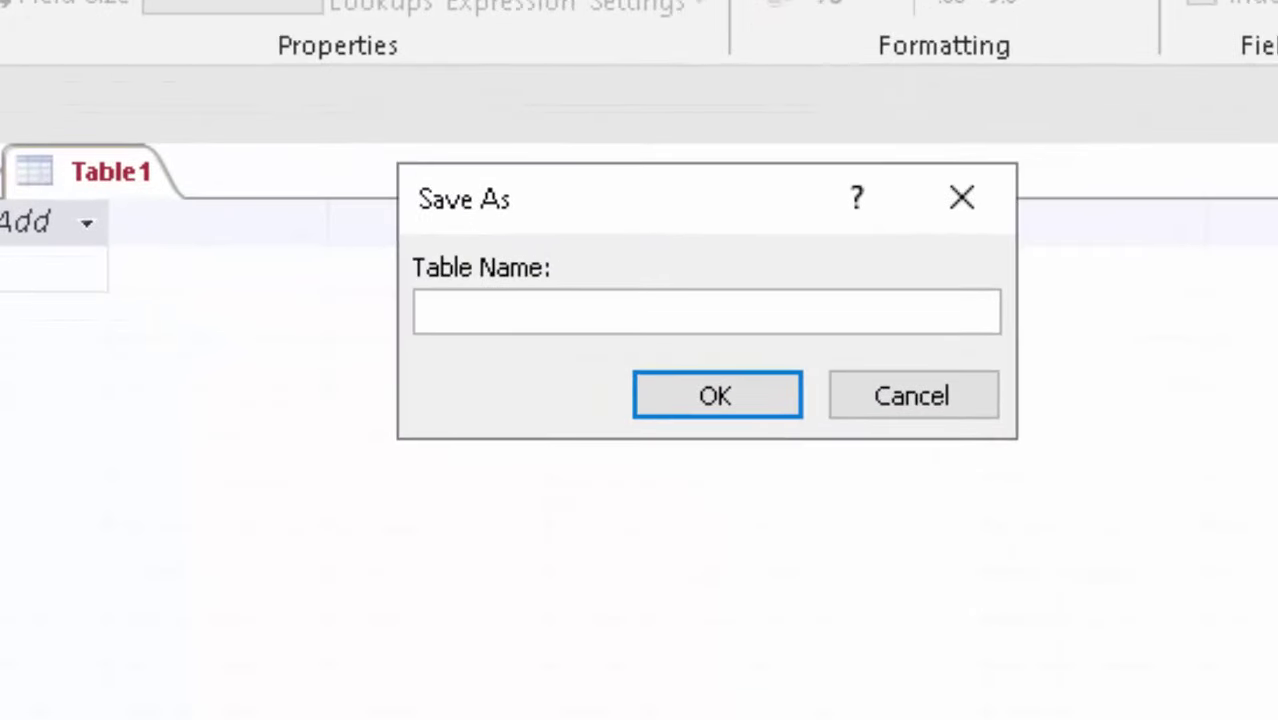
- Save the new table as Price List and delete the default ID field name
type("Pri")
type("ce L")
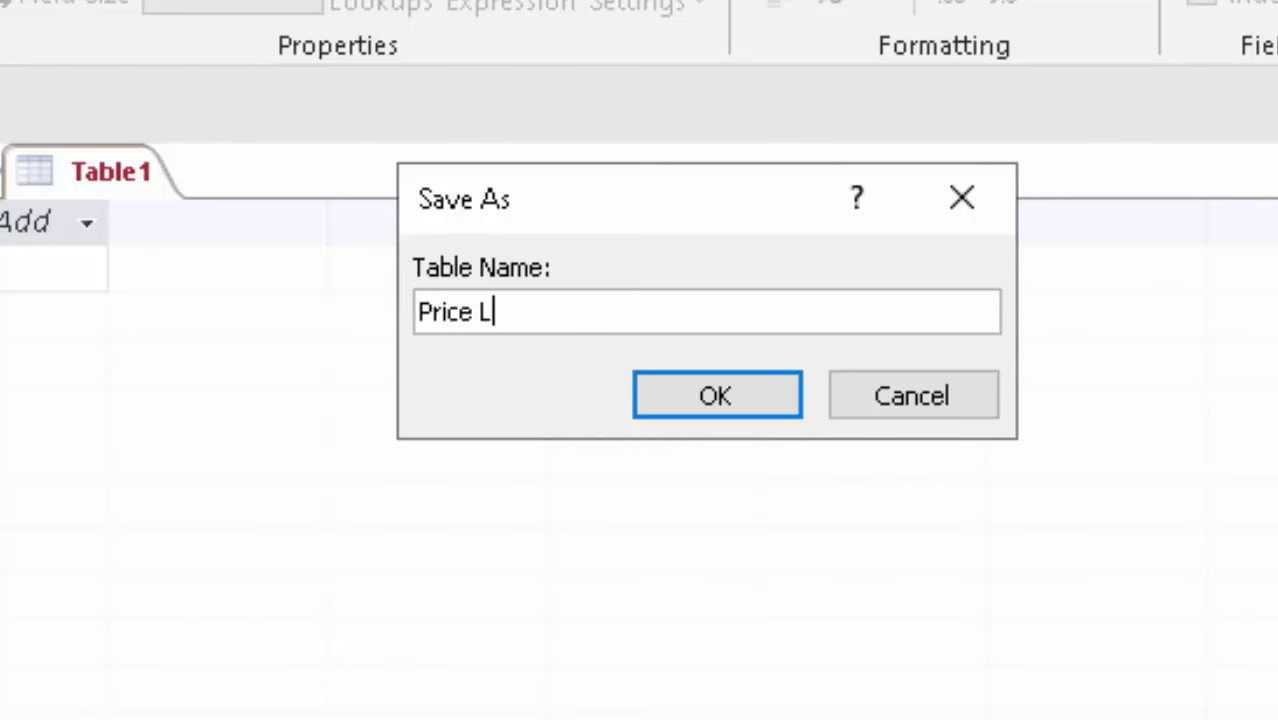
type("ist")
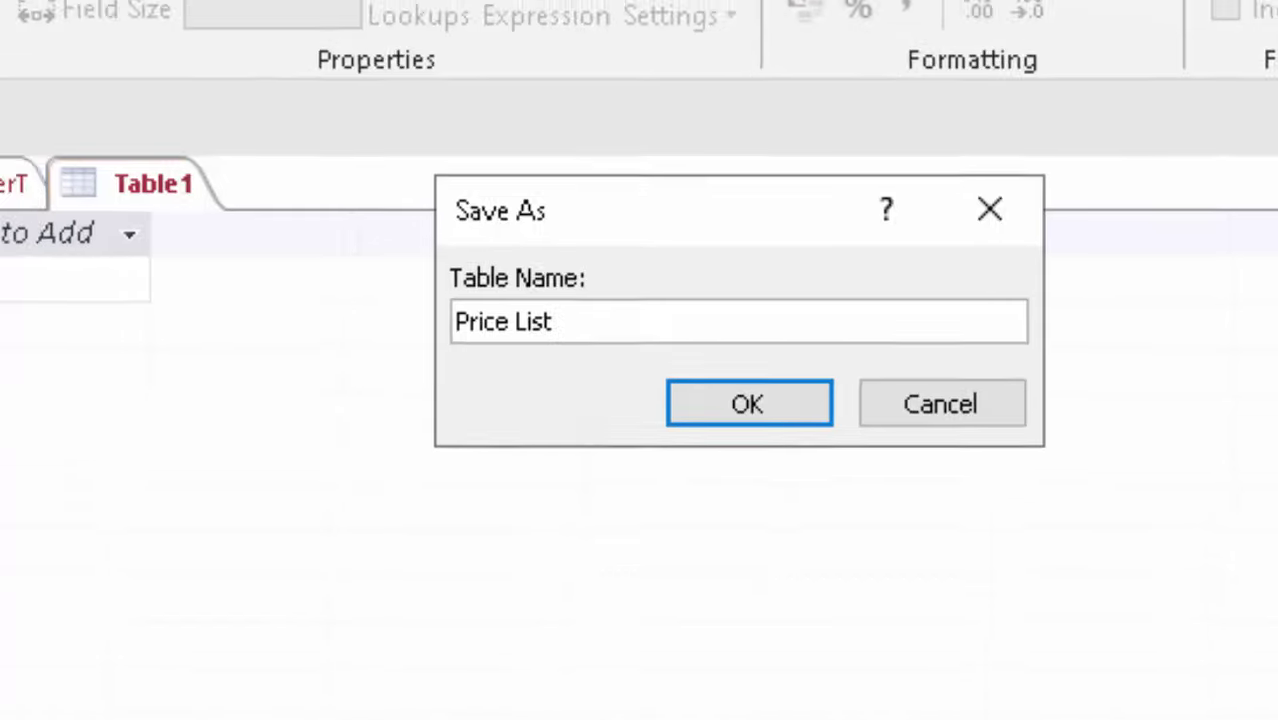
key("Return")
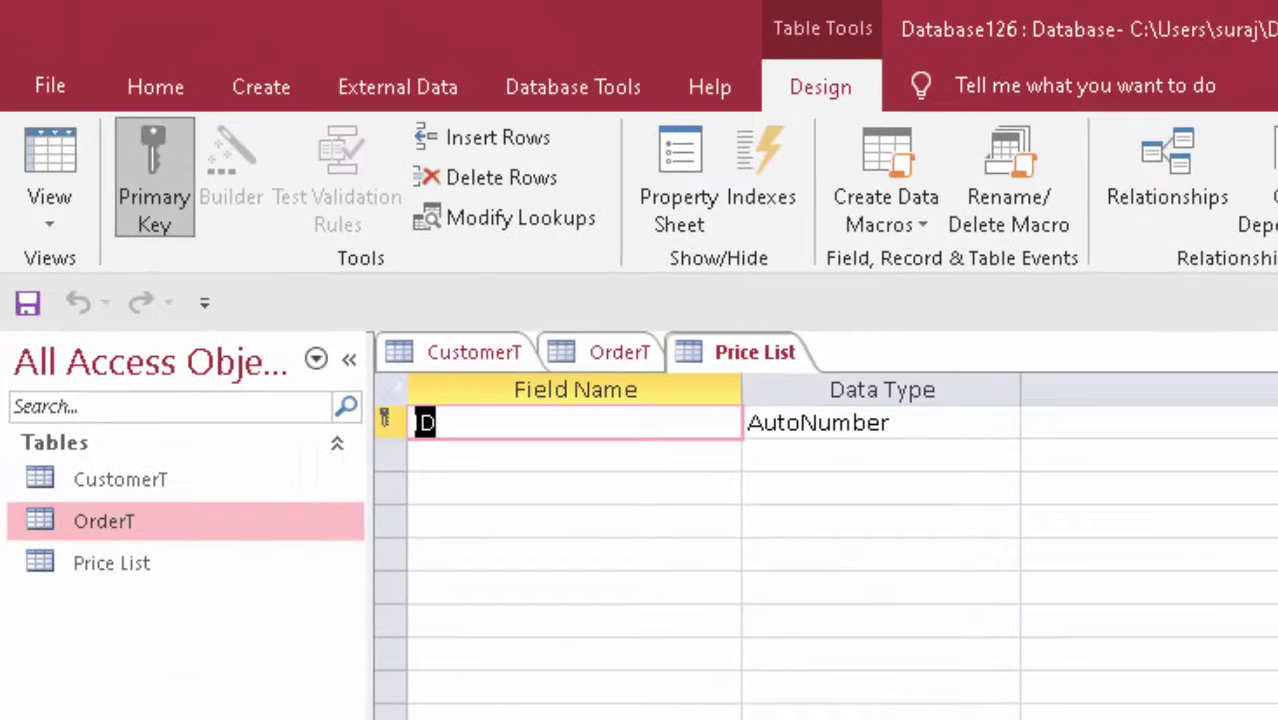
key("BackSpace")
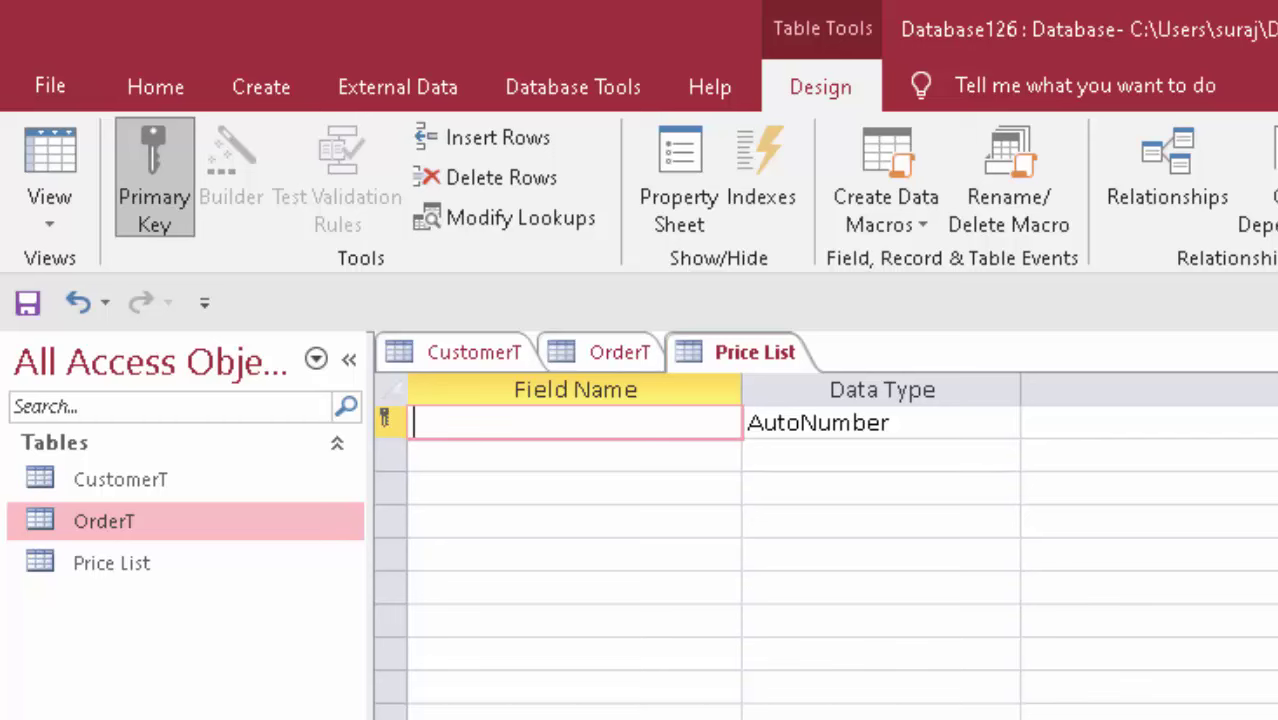
- Enter the field names Bill Id, Customer Name, City, Customer Id and Order Id
type("Bi")
type("ll I")
type("d")
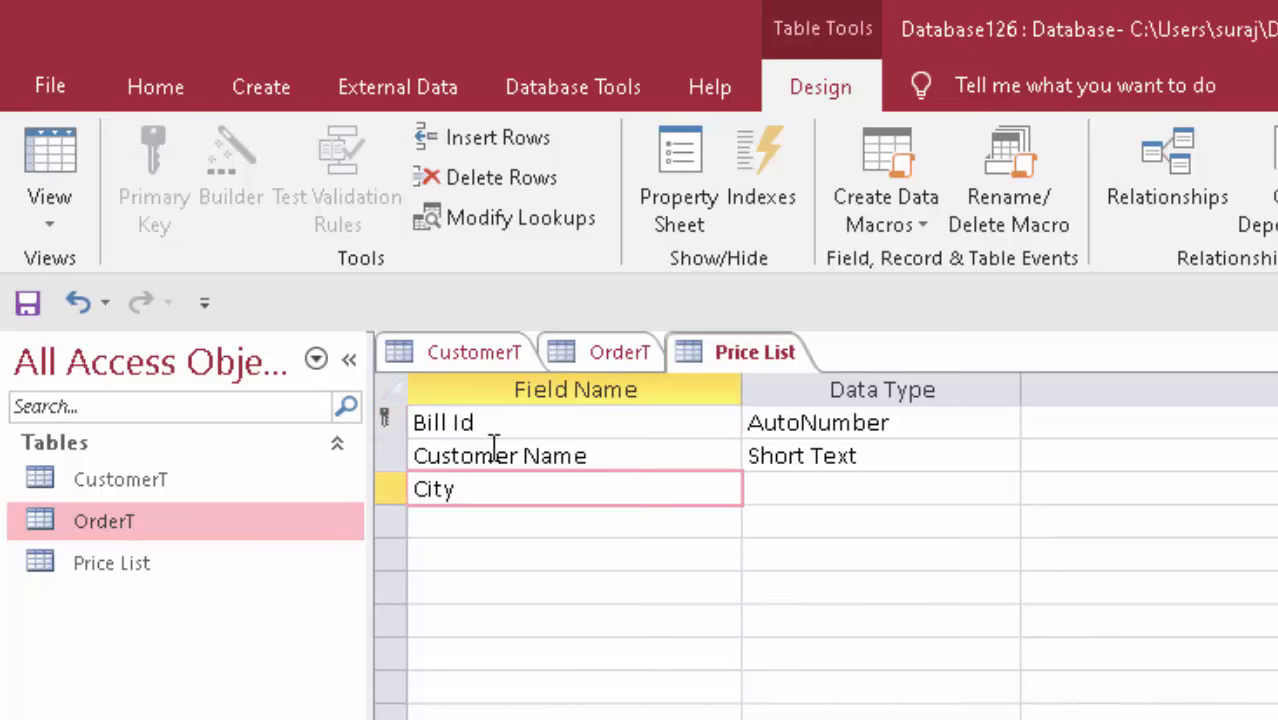
left_click(870, 507)
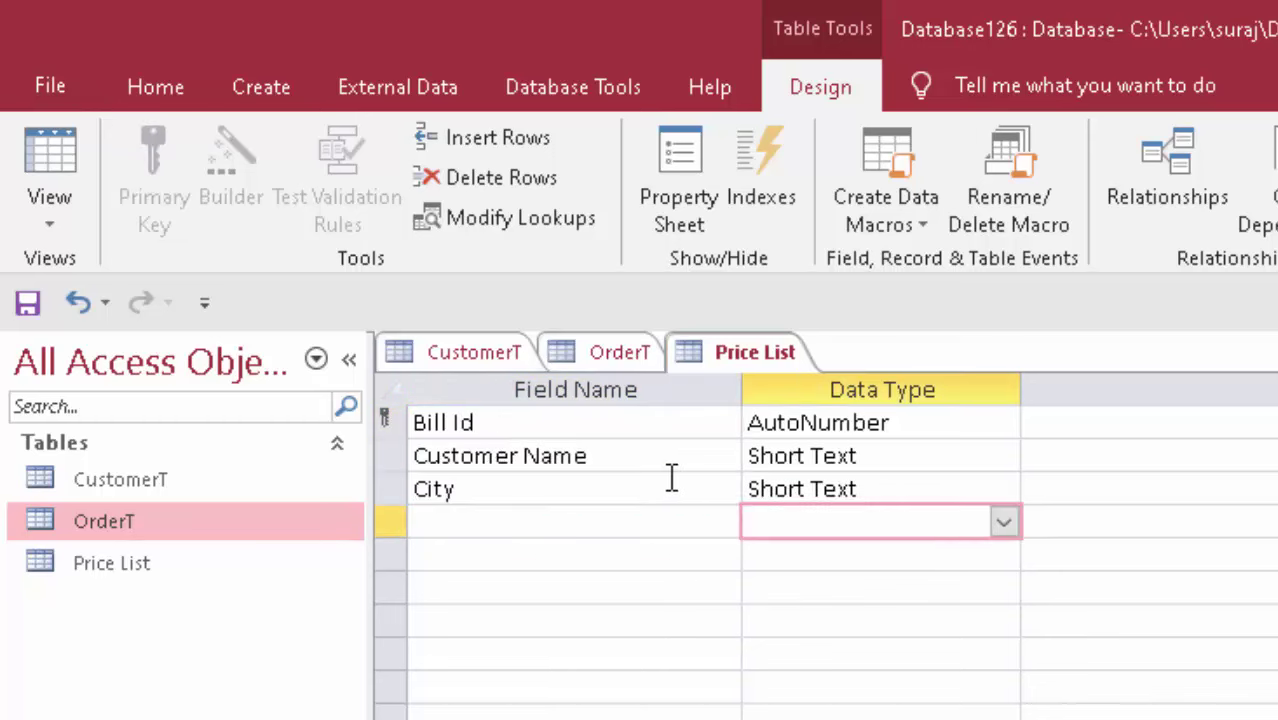
left_click(562, 527)
type("C")
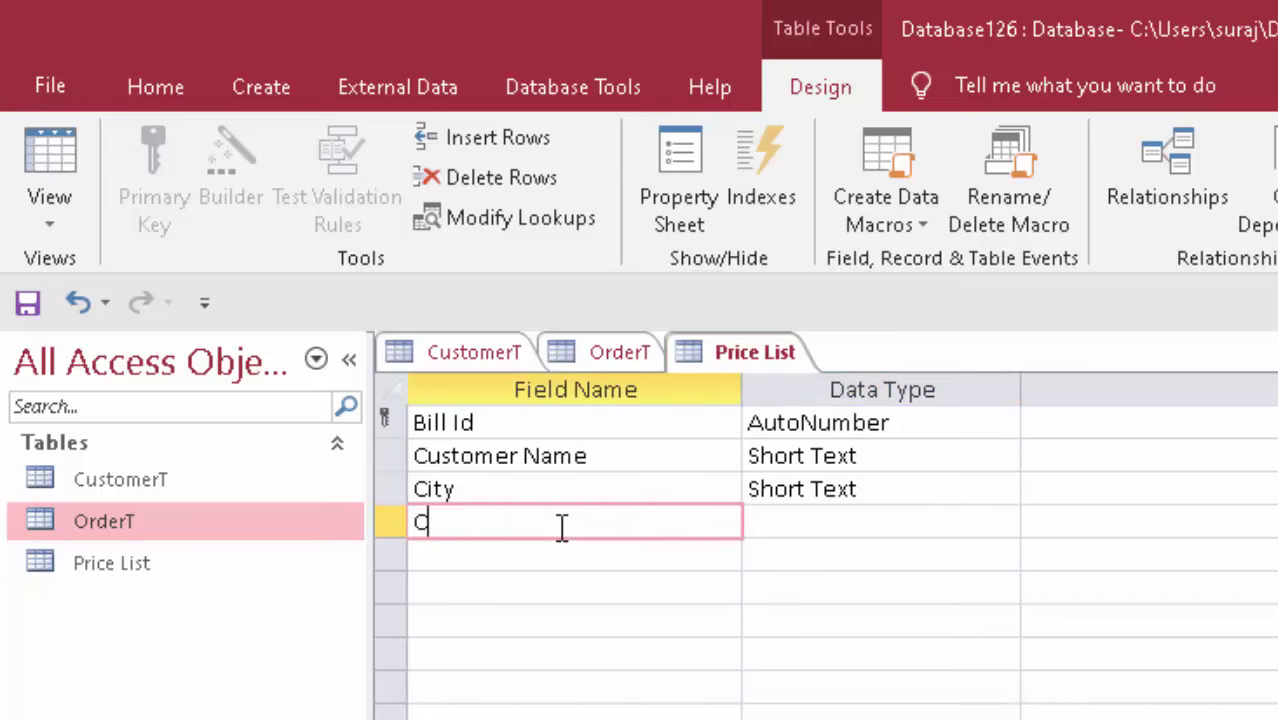
type("ustom")
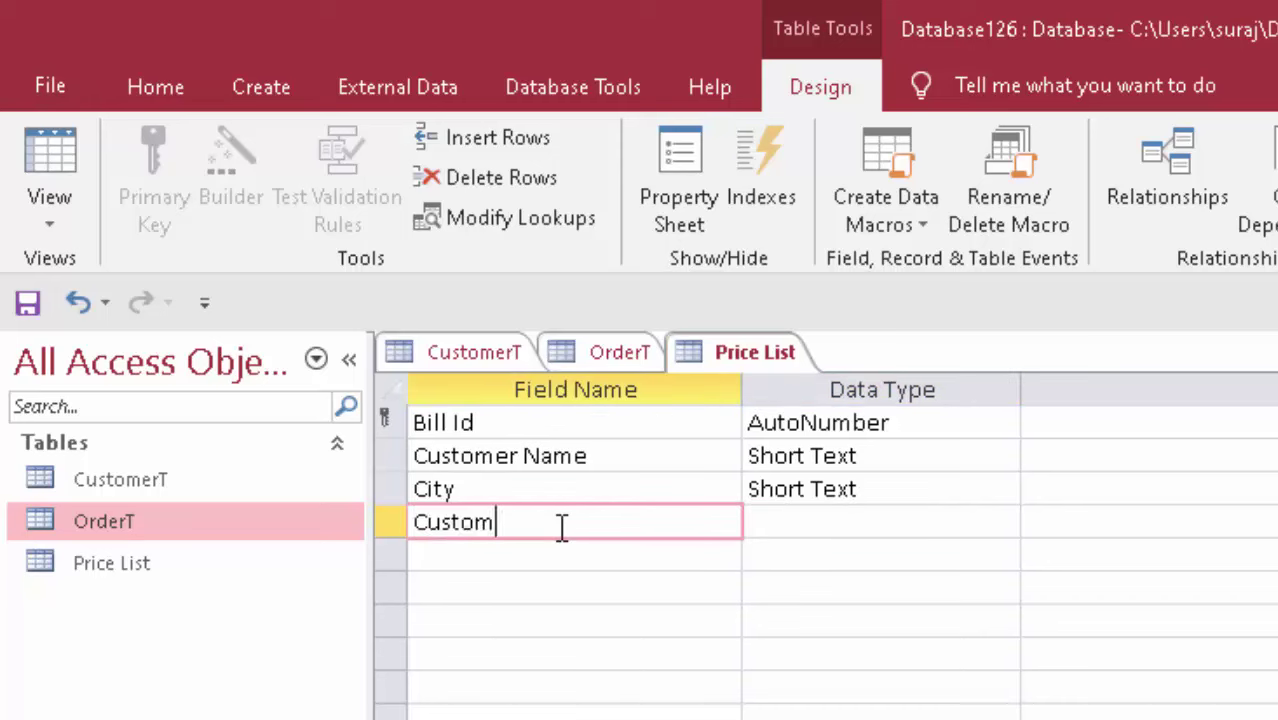
type("er")
type("I")
type("d")
key("Tab")
key("Tab")
key("Tab")
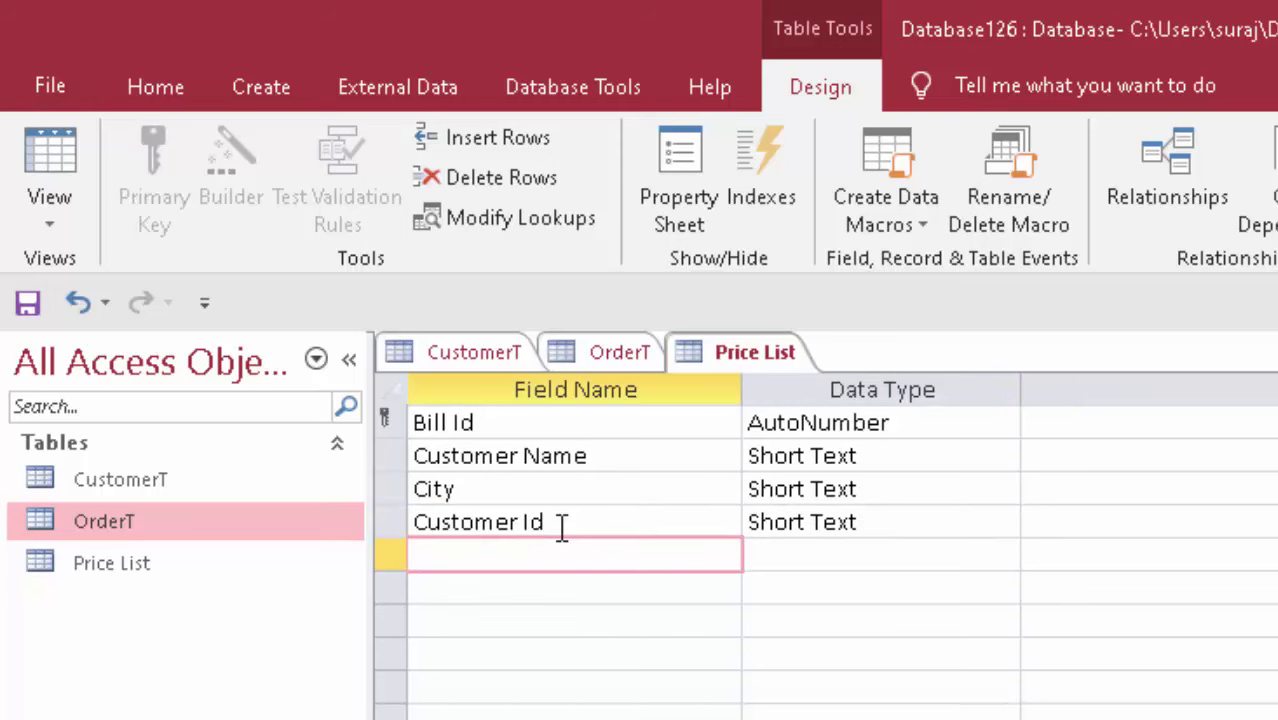
type("Orde")
type("rv Id")
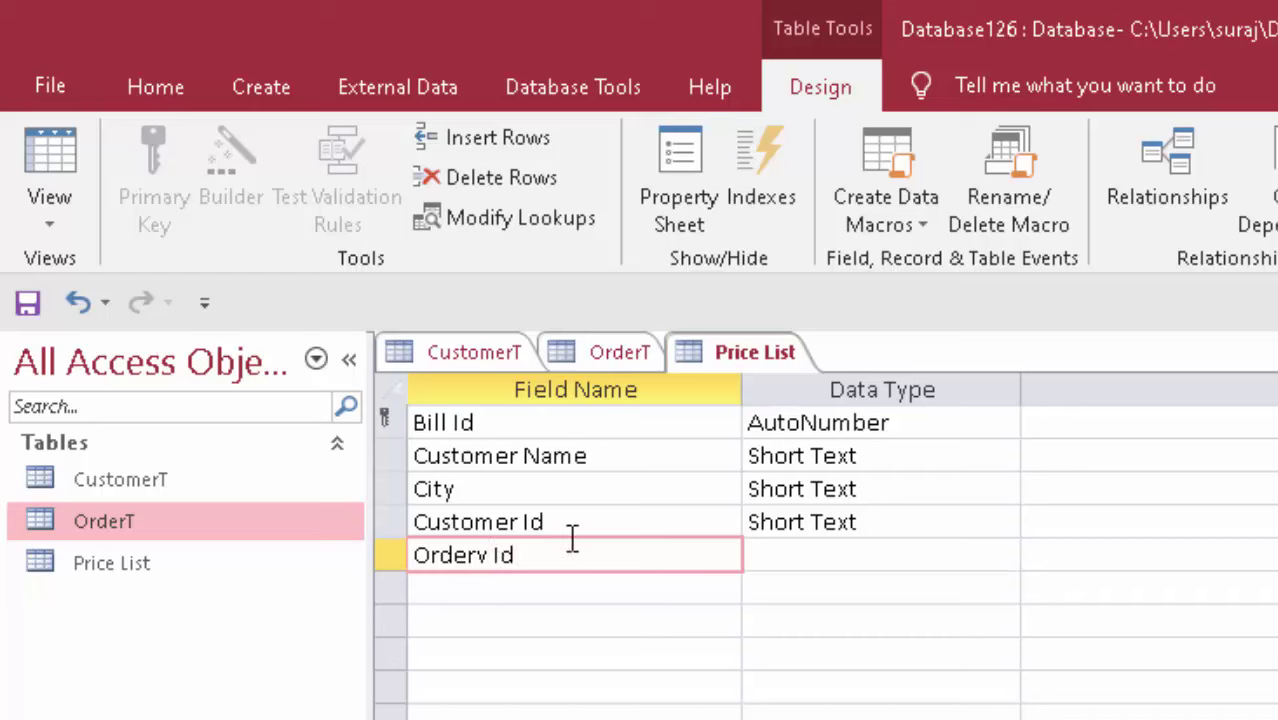
left_click(488, 556)
key("BackSpace")
left_click(873, 550)
- Make Customer Id and Order Id Number fields, then save Price List and view its datasheet
left_click(910, 523)
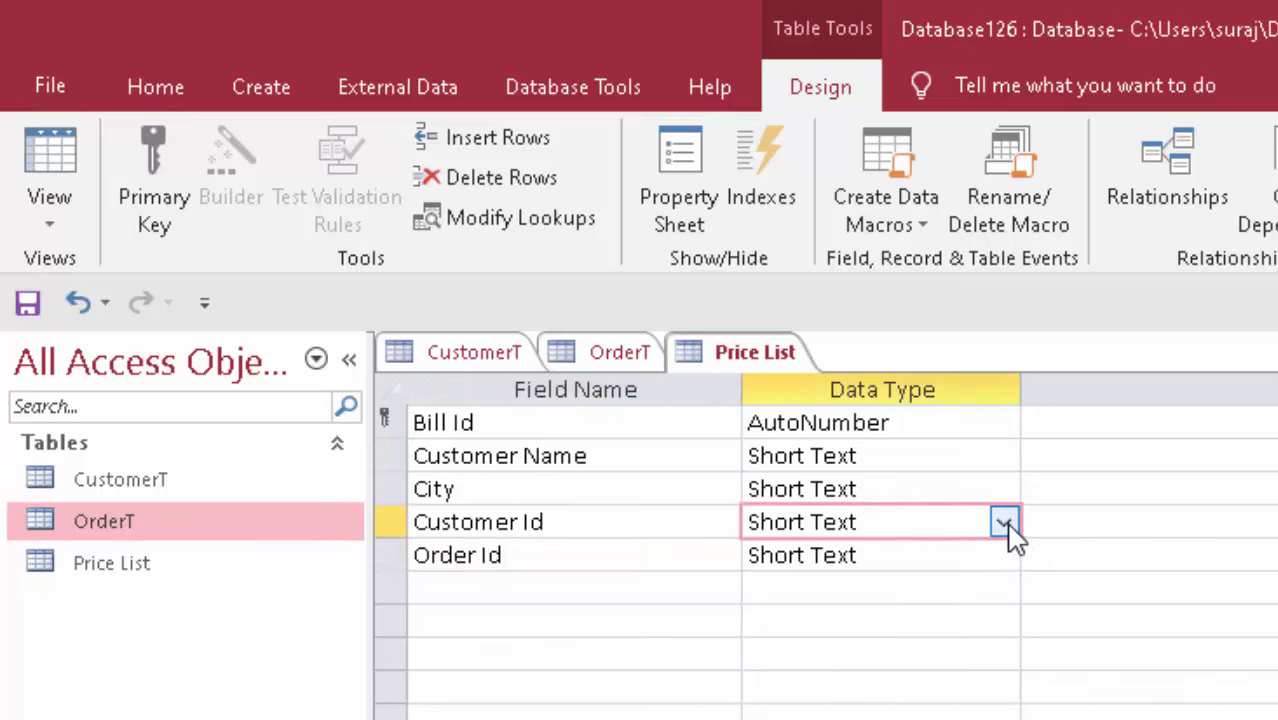
left_click(1003, 522)
left_click(900, 616)
left_click(916, 556)
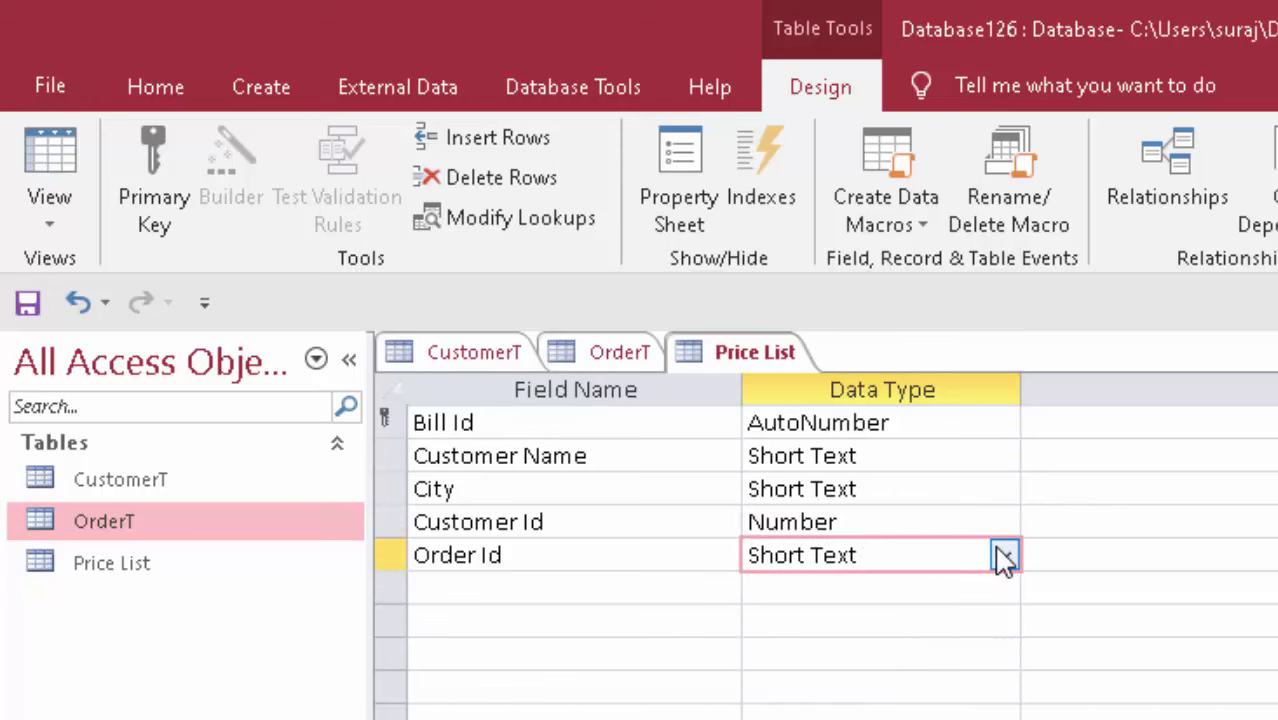
left_click(1003, 556)
left_click(905, 656)
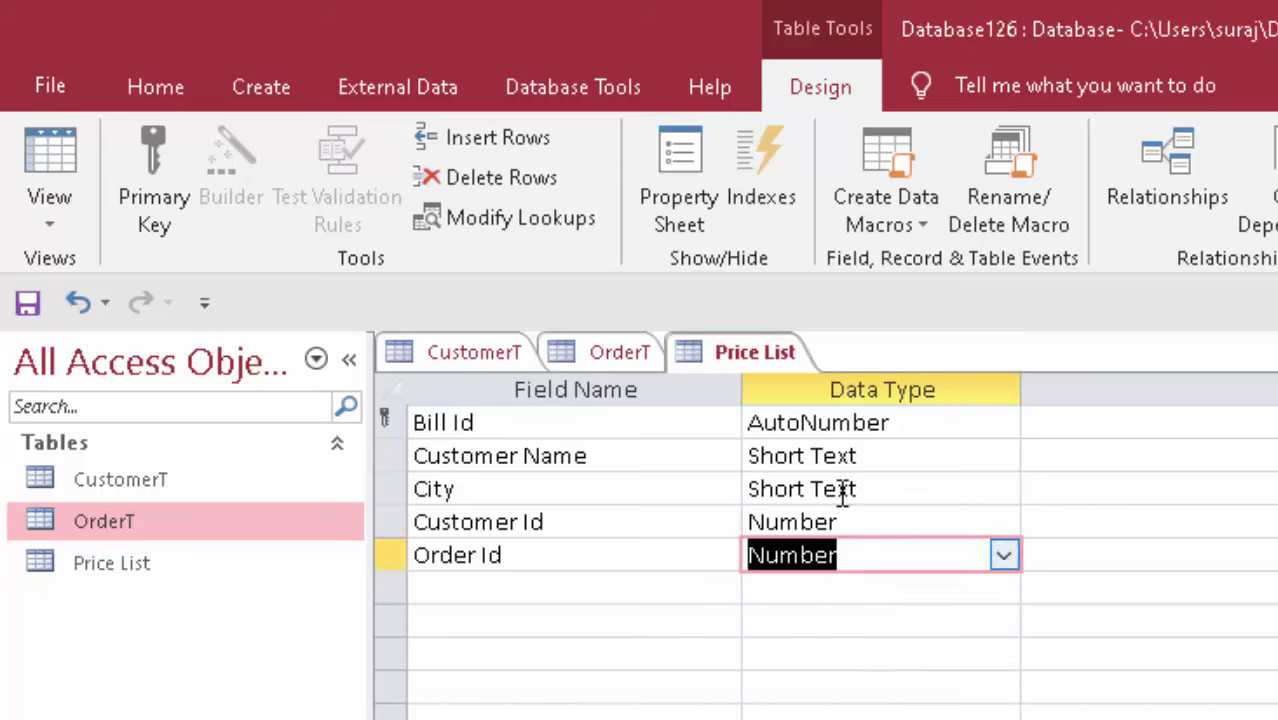
left_click(17, 198)
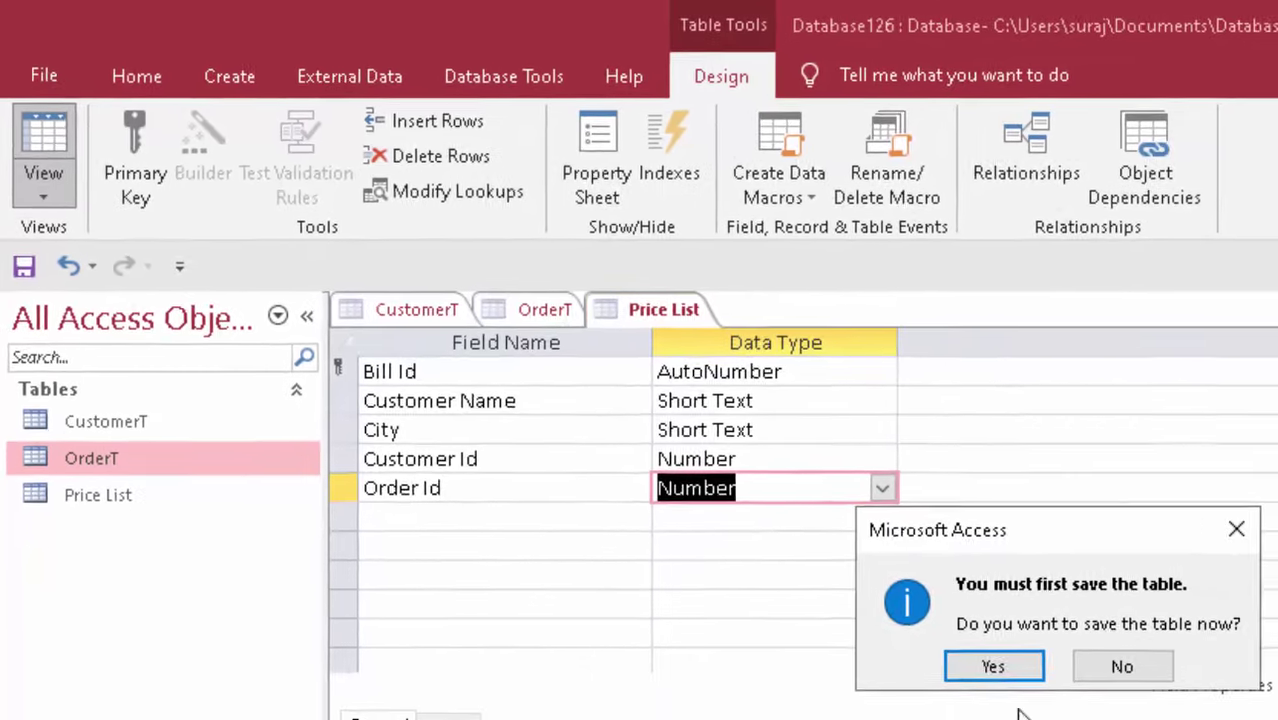
left_click(945, 630)
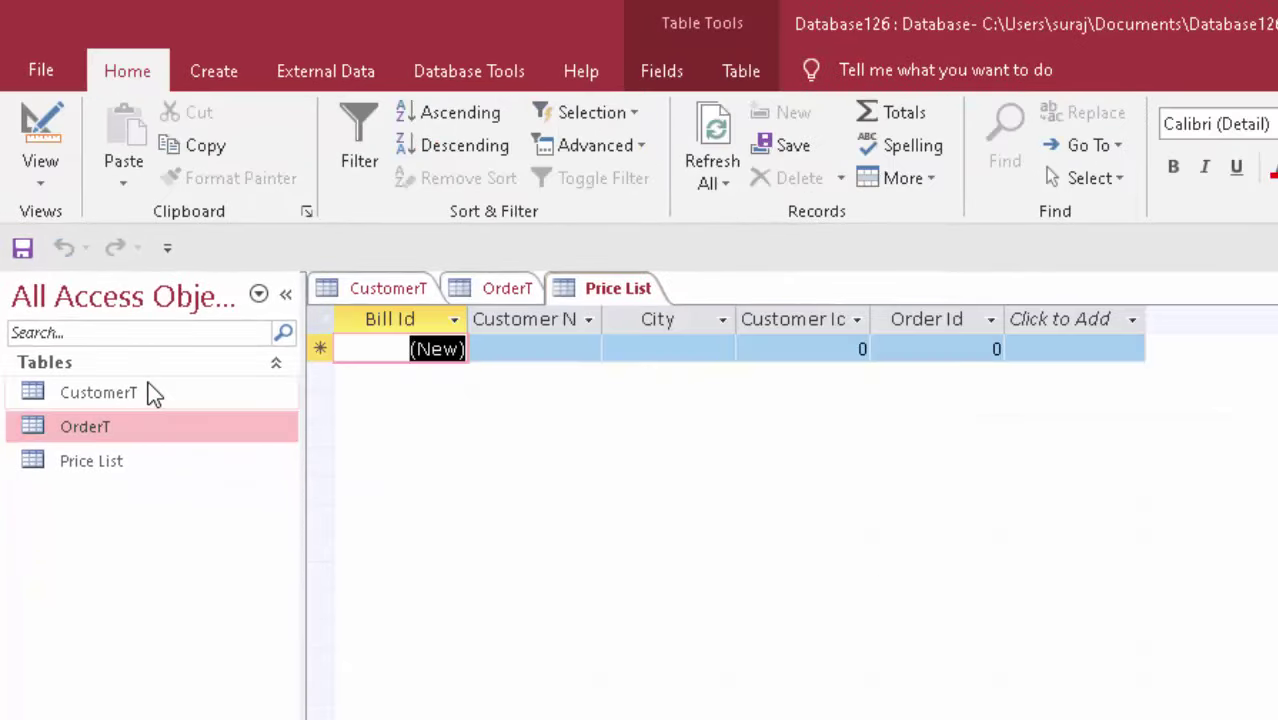
- Open CustomerT in Design view, add a Number field Bill Id below Product Id, and save
double_click(152, 394)
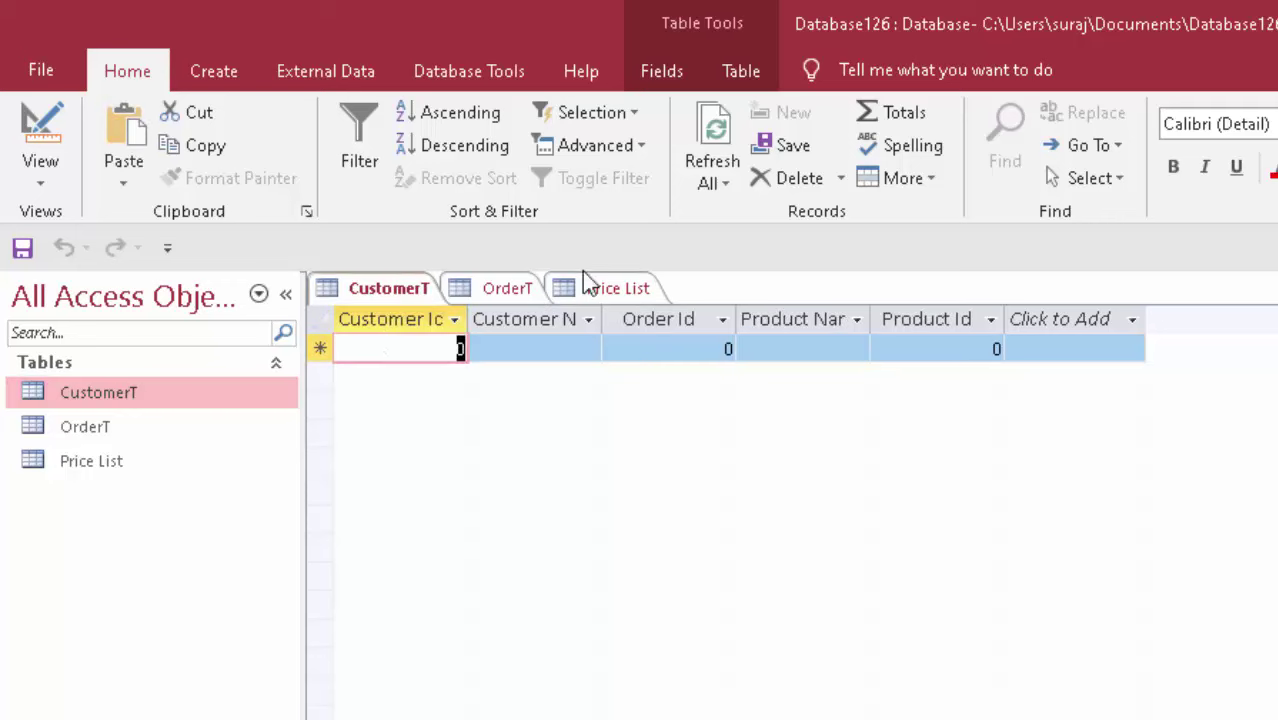
left_click(49, 175)
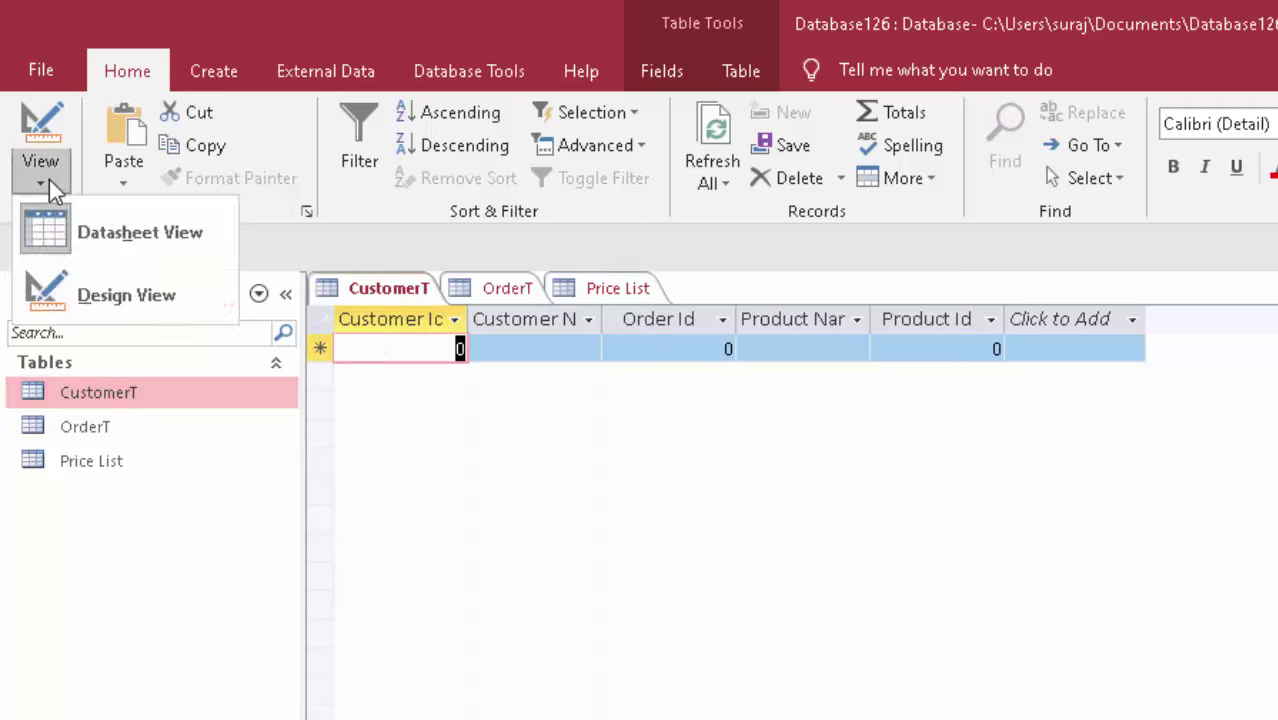
left_click(97, 280)
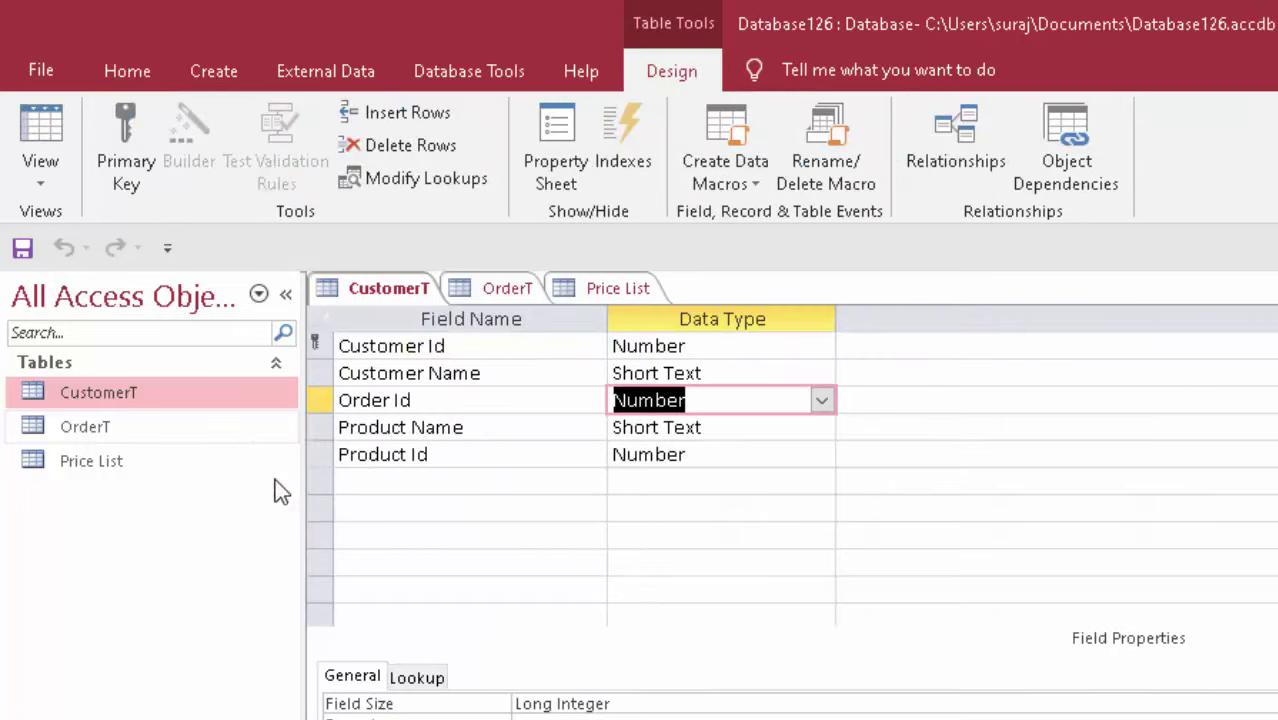
left_click(368, 480)
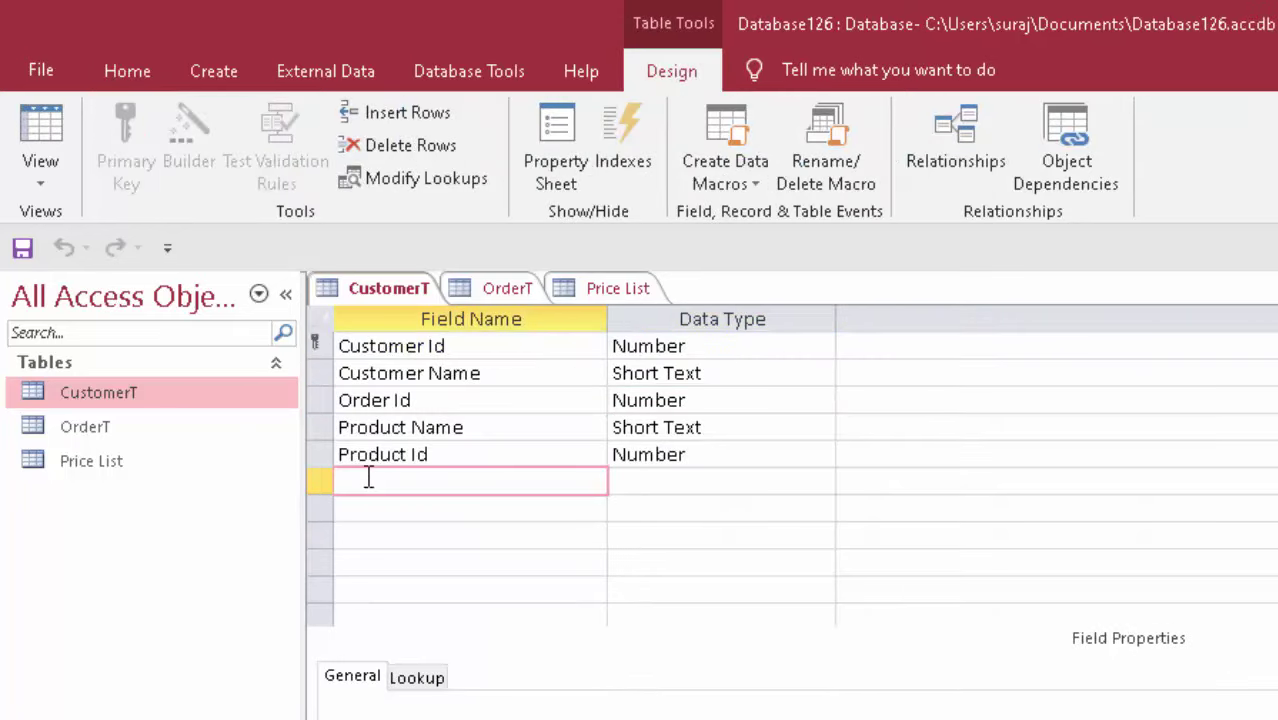
type("Bill Id")
key("Tab")
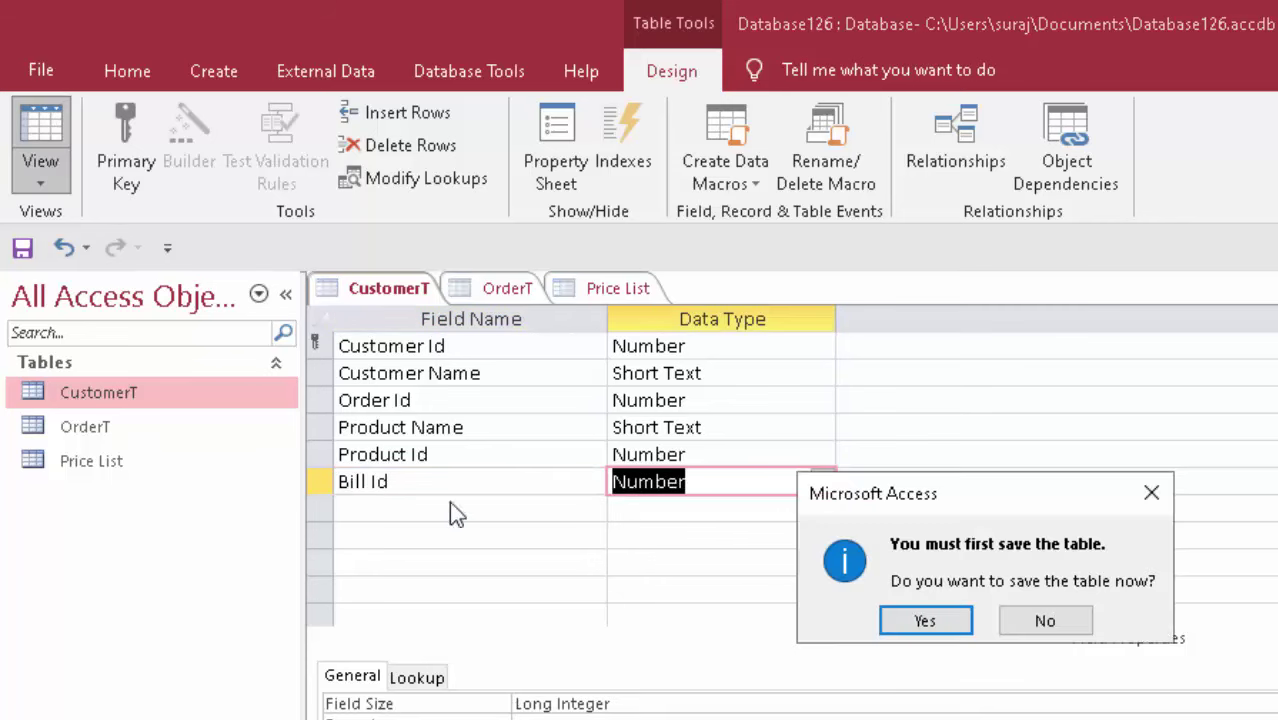
left_click(945, 612)
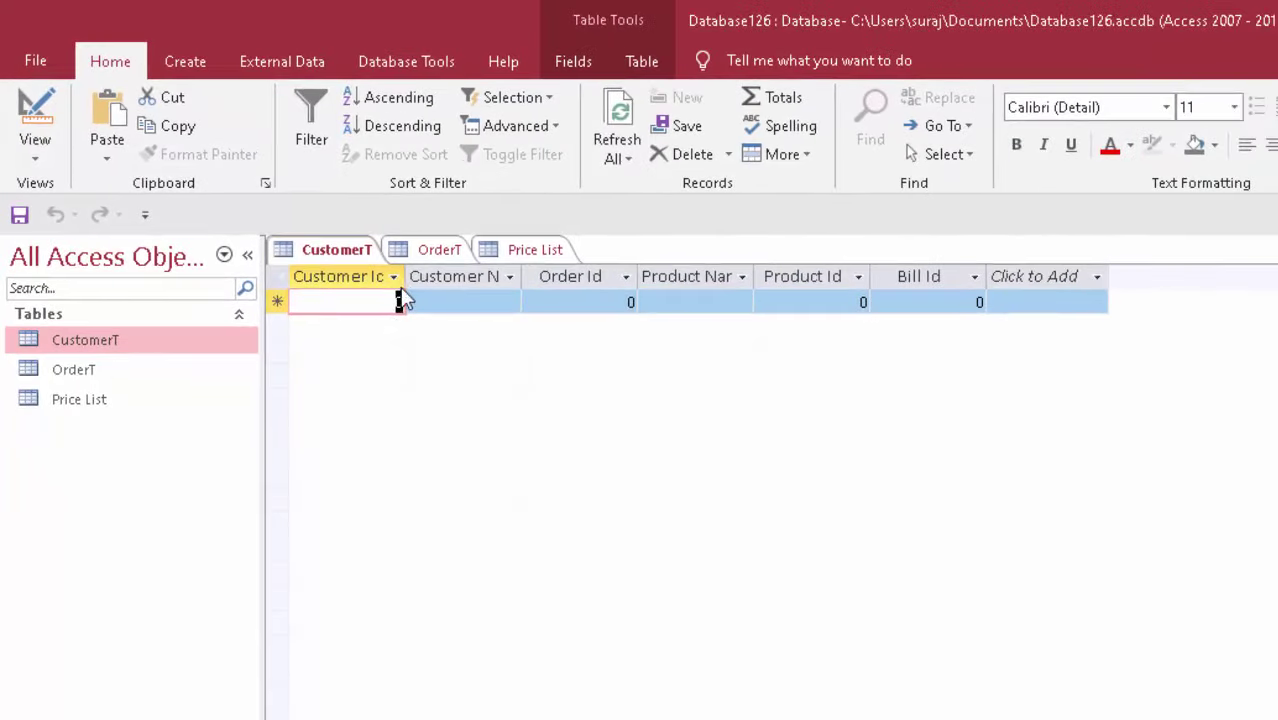
- Widen the Customer Id column and finish CustomerT's first record: HeadPhone, Product Id 300, Bill Id 1001
double_click(408, 273)
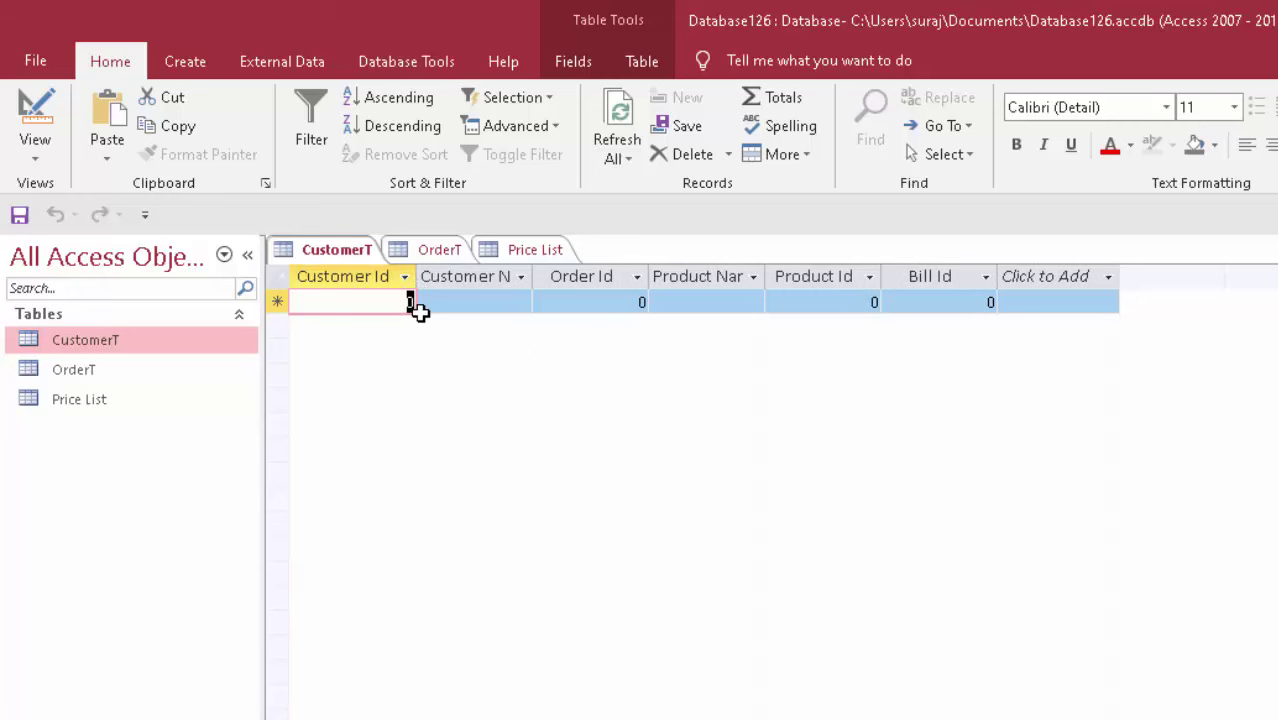
key("BackSpace")
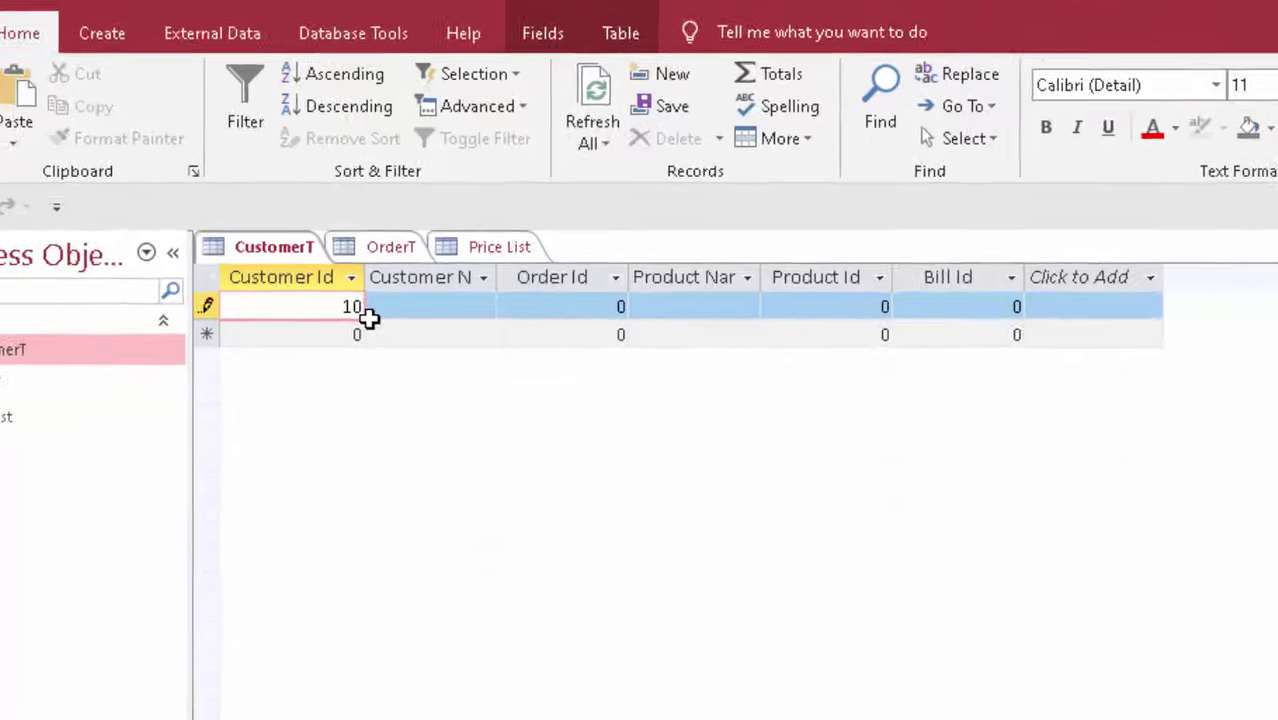
type("1ad")
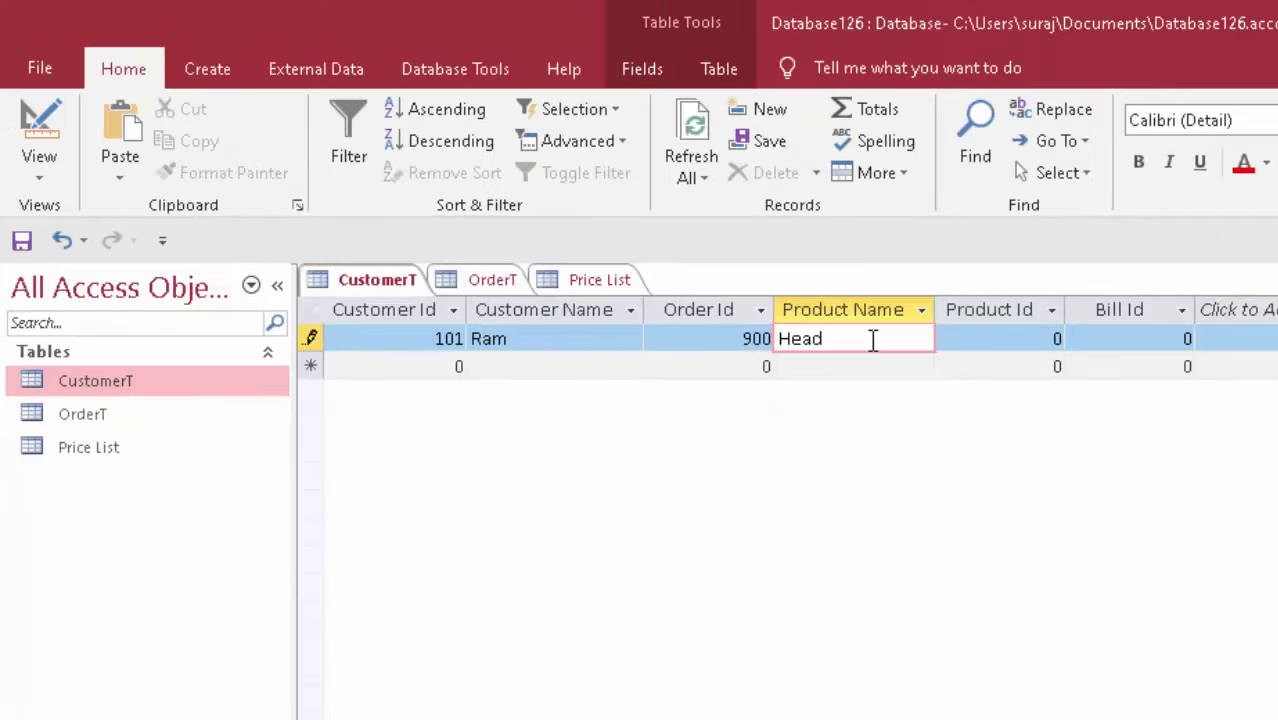
type("P")
type("hon")
type("e")
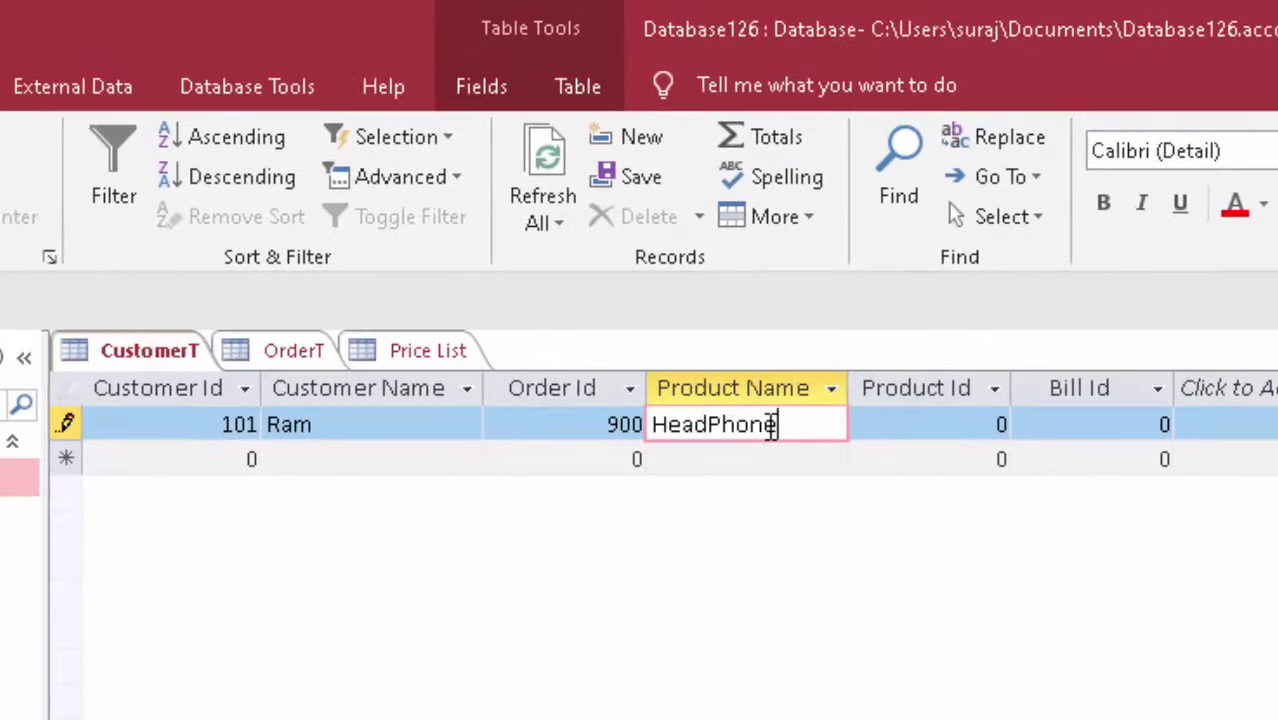
key("Tab")
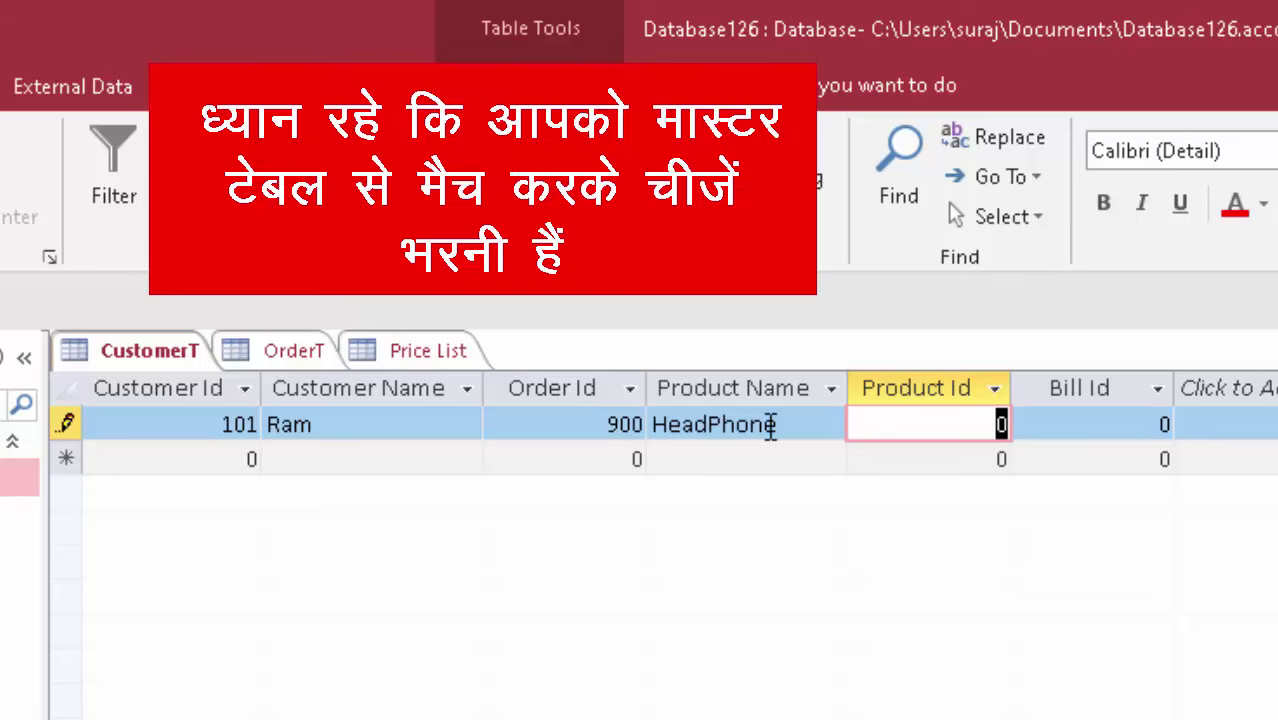
type("300")
key("Tab")
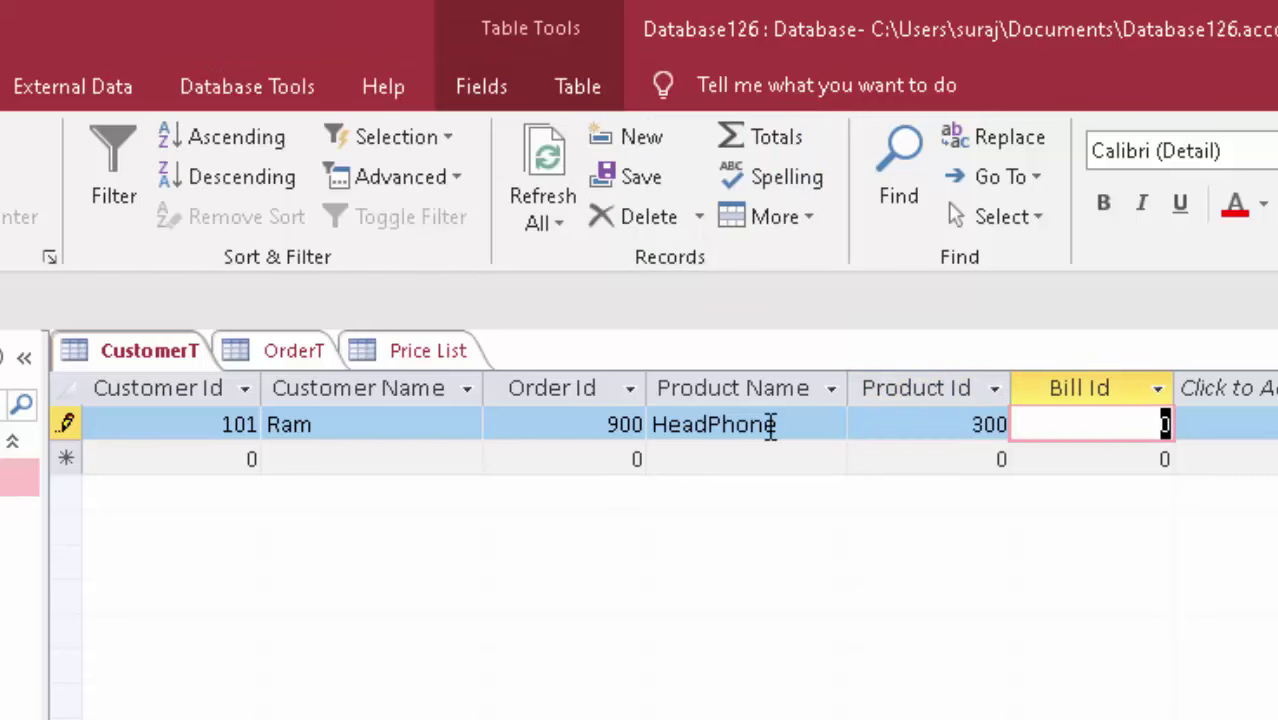
type("1")
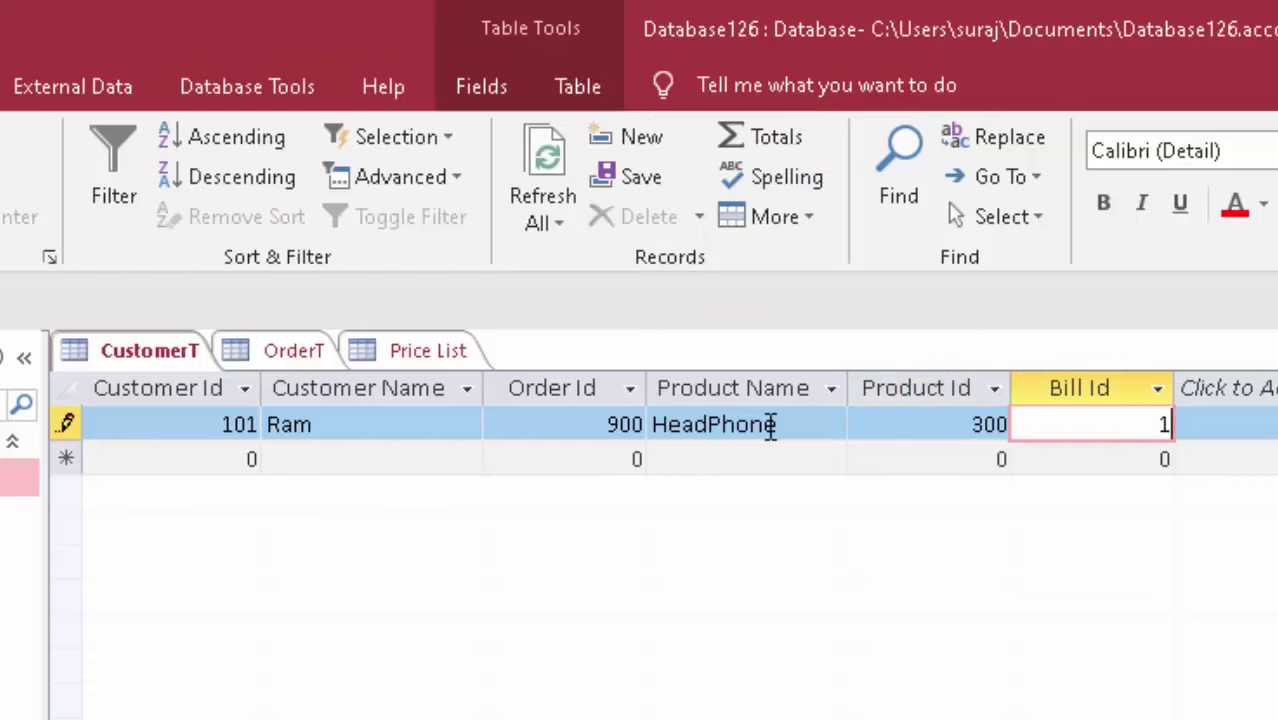
type("001")
key("Tab")
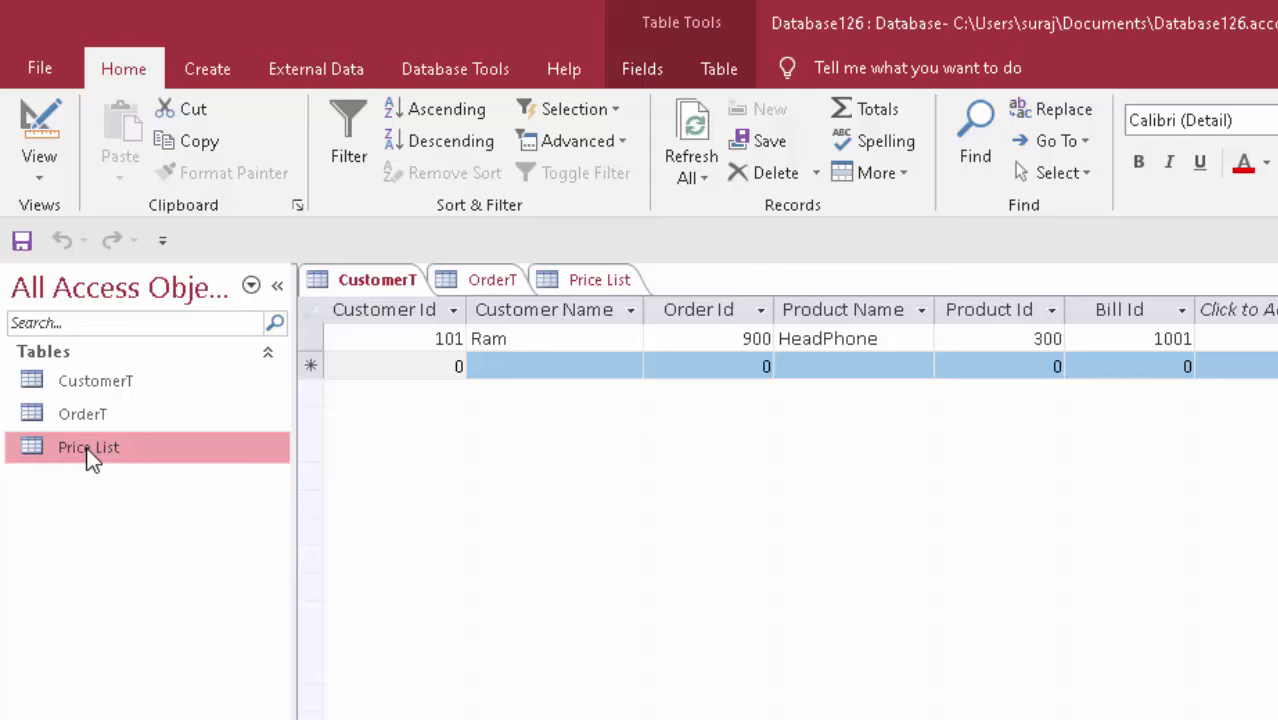
- Open Price List in Design View, change Bill Id to Number, and save back to the datasheet
double_click(88, 450)
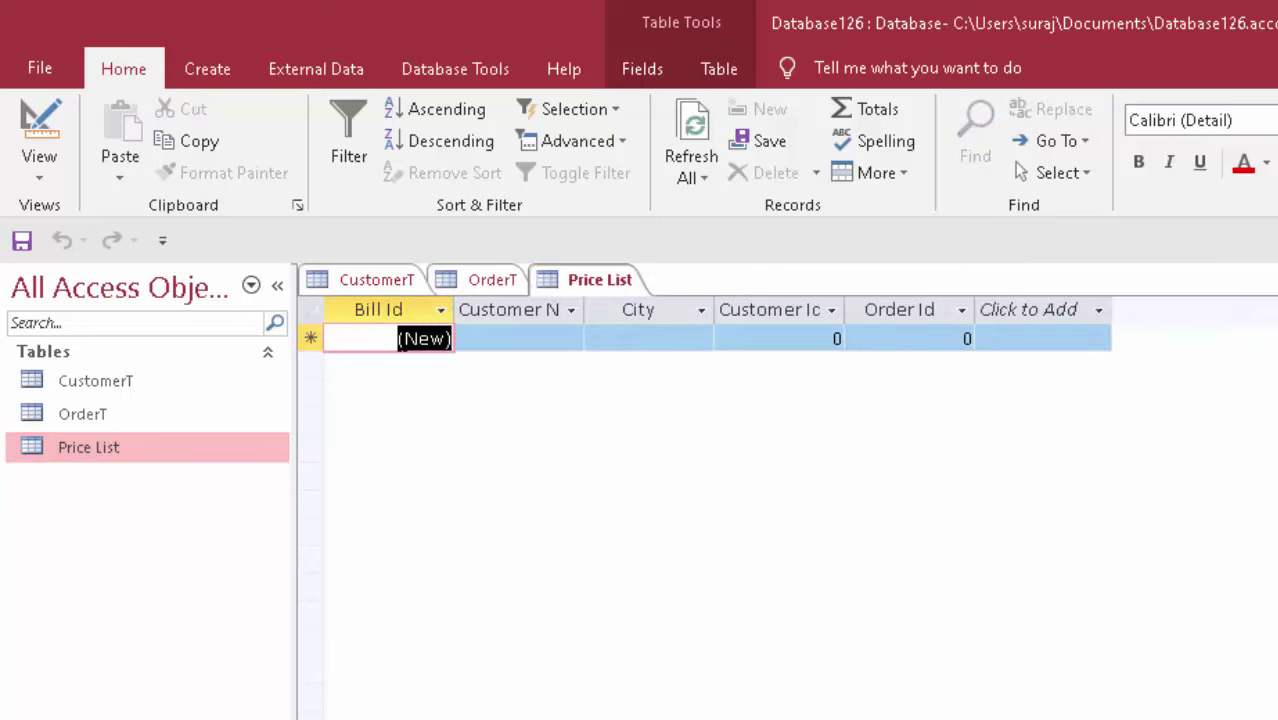
left_click(39, 172)
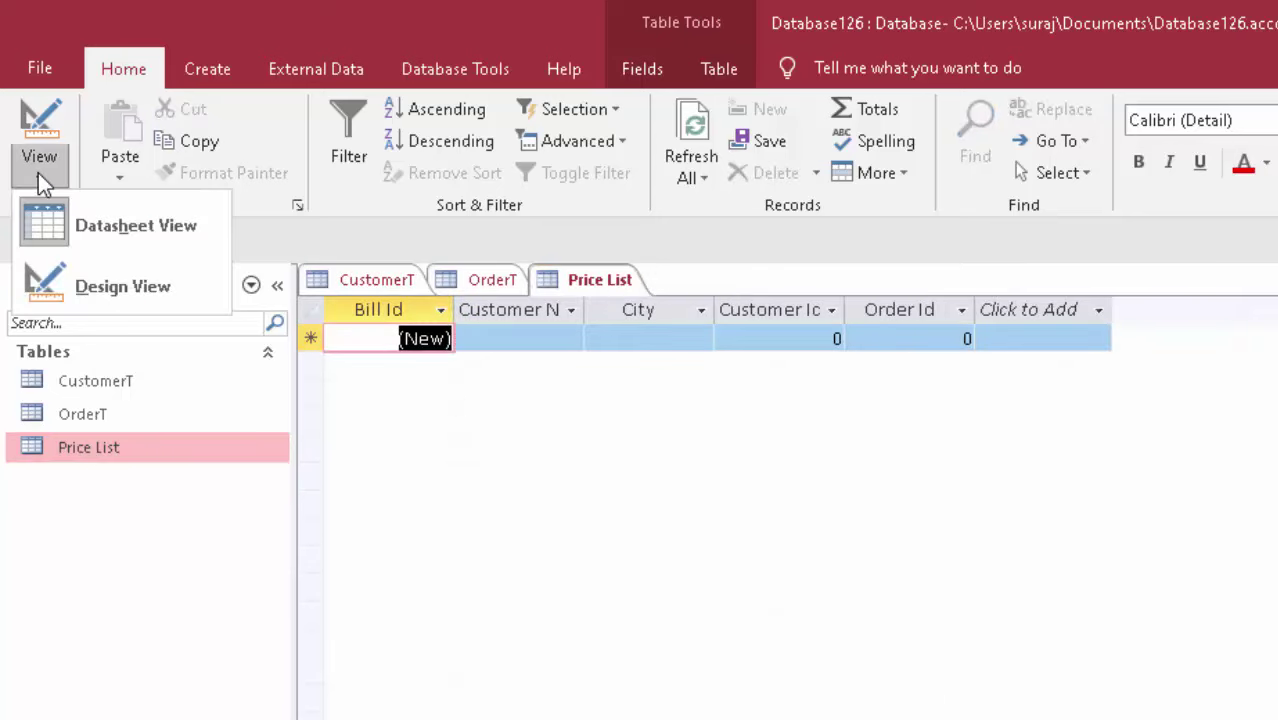
left_click(117, 286)
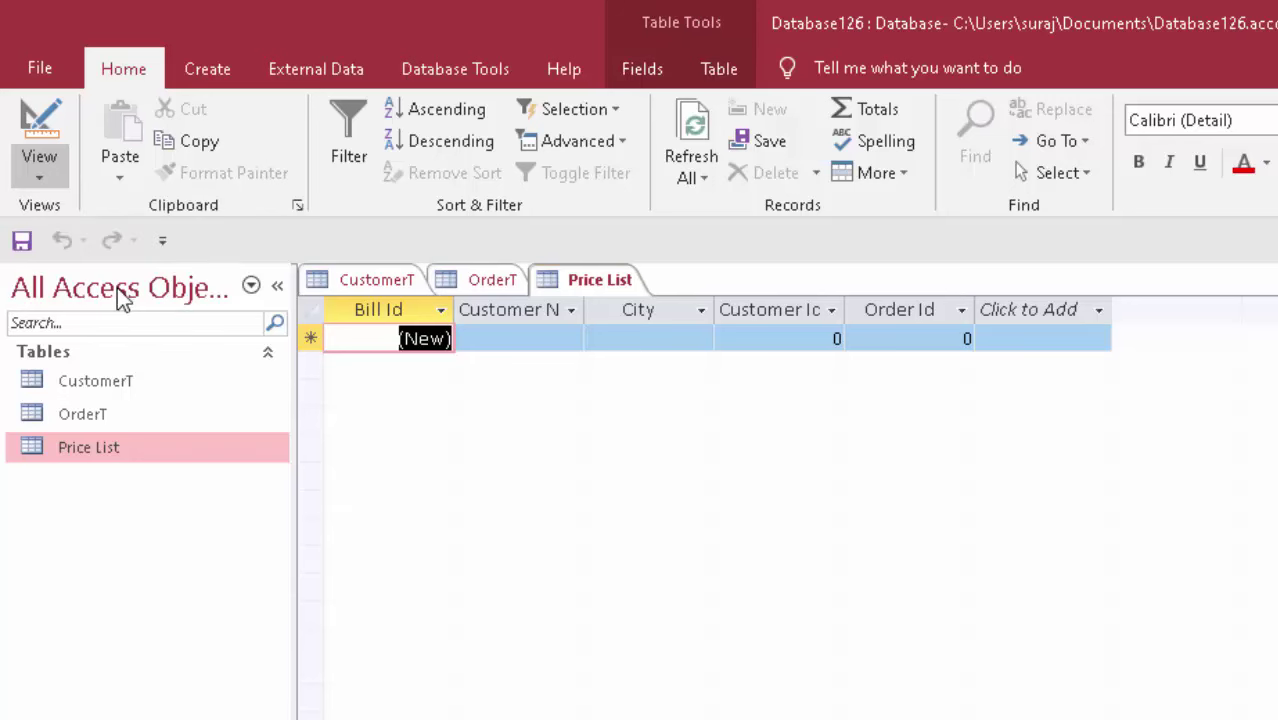
left_click(734, 338)
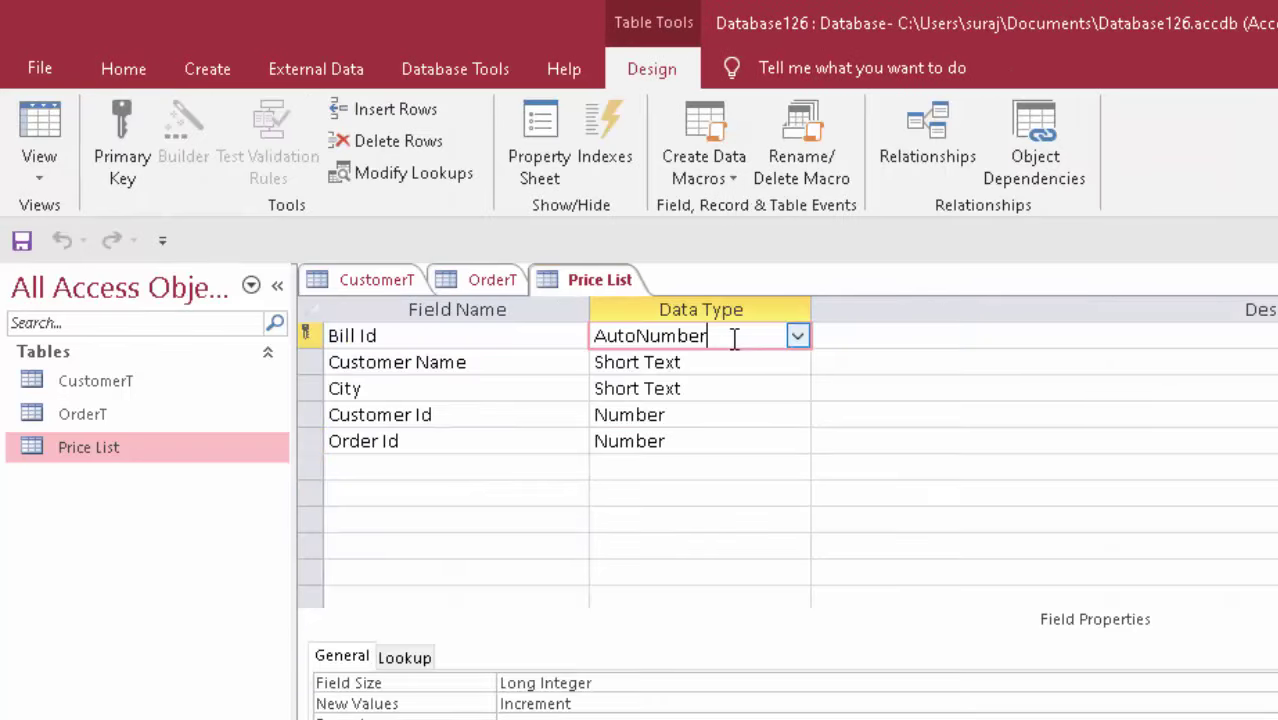
left_click(797, 336)
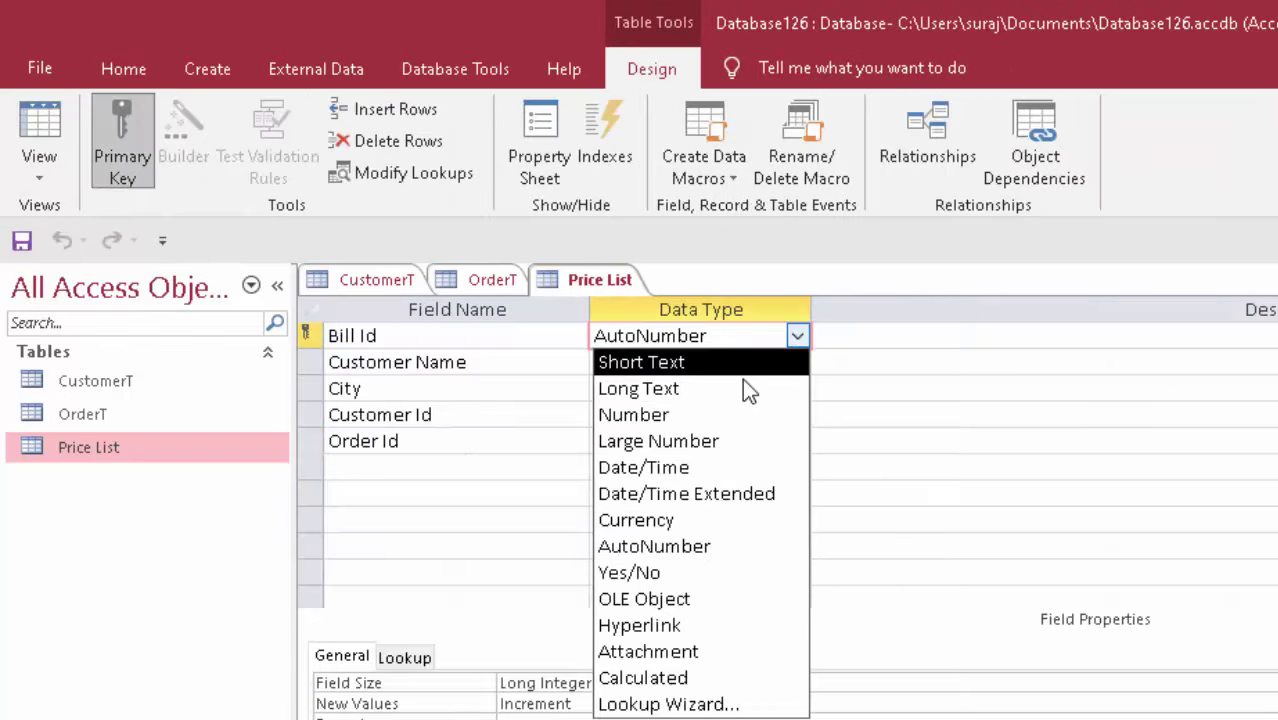
left_click(685, 414)
left_click(30, 122)
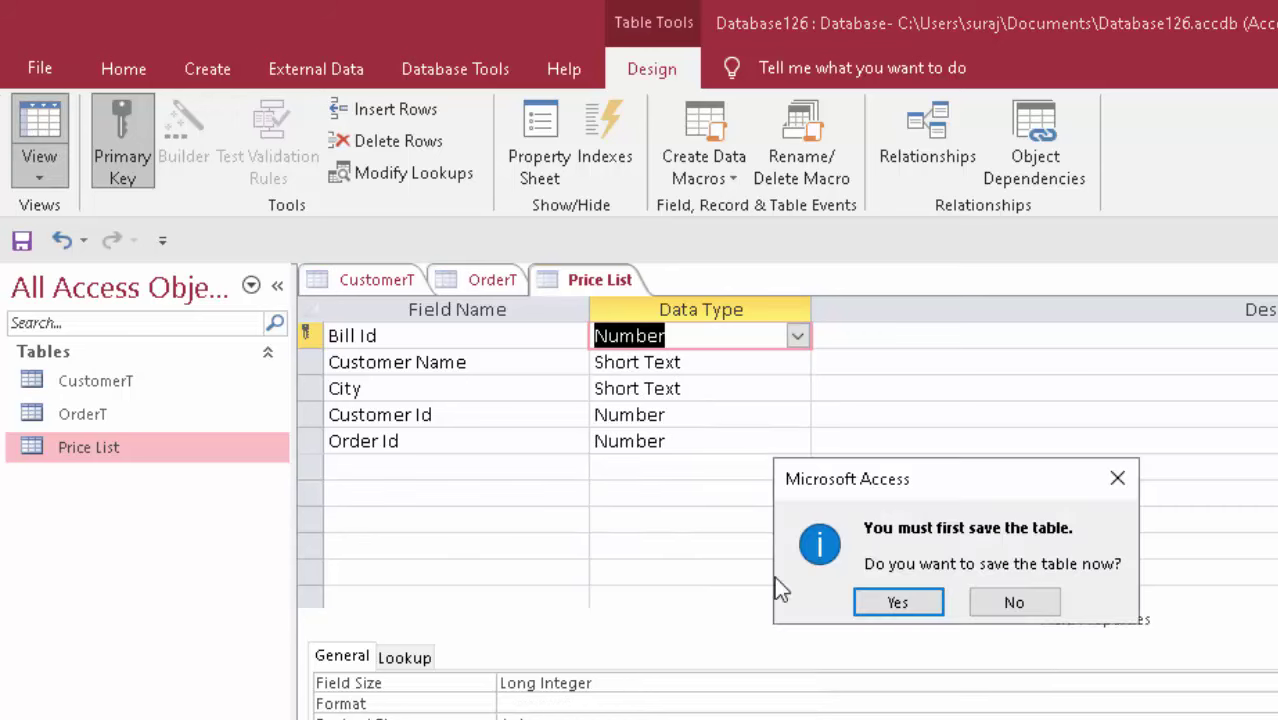
left_click(905, 603)
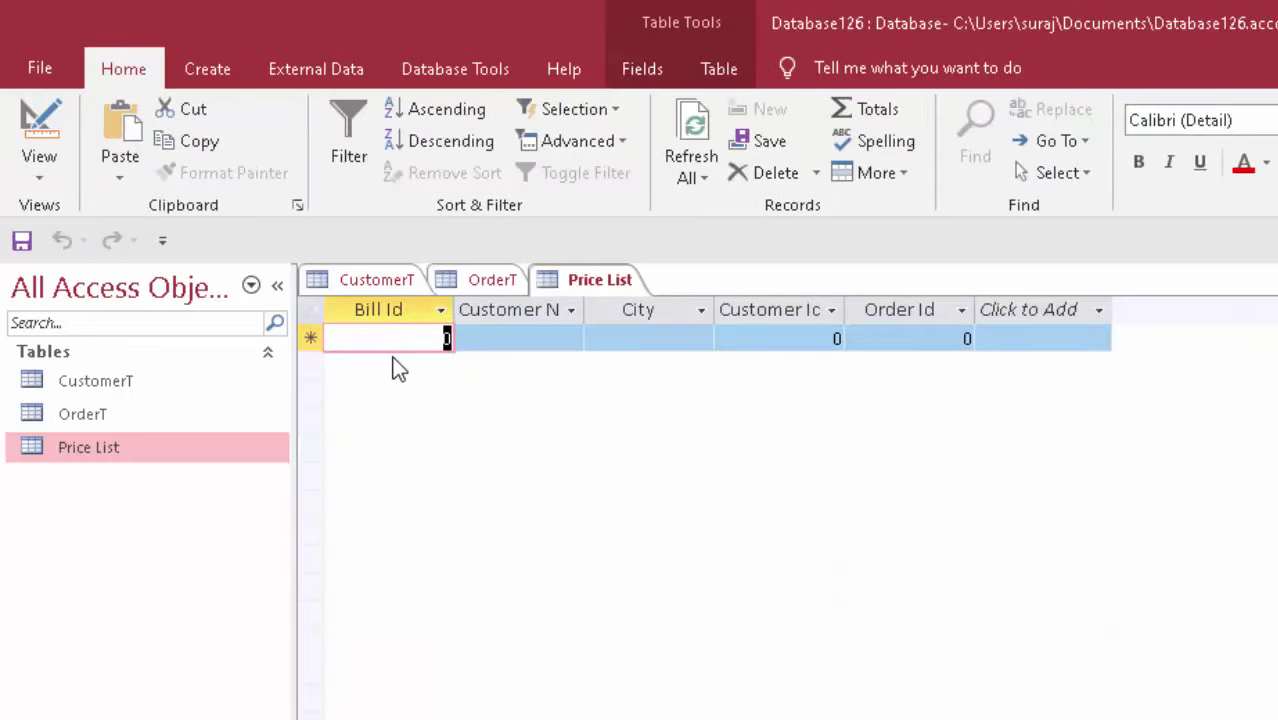
- Enter Bill Id 1001 with the customer's name and city in Price List's first row
key("BackSpace")
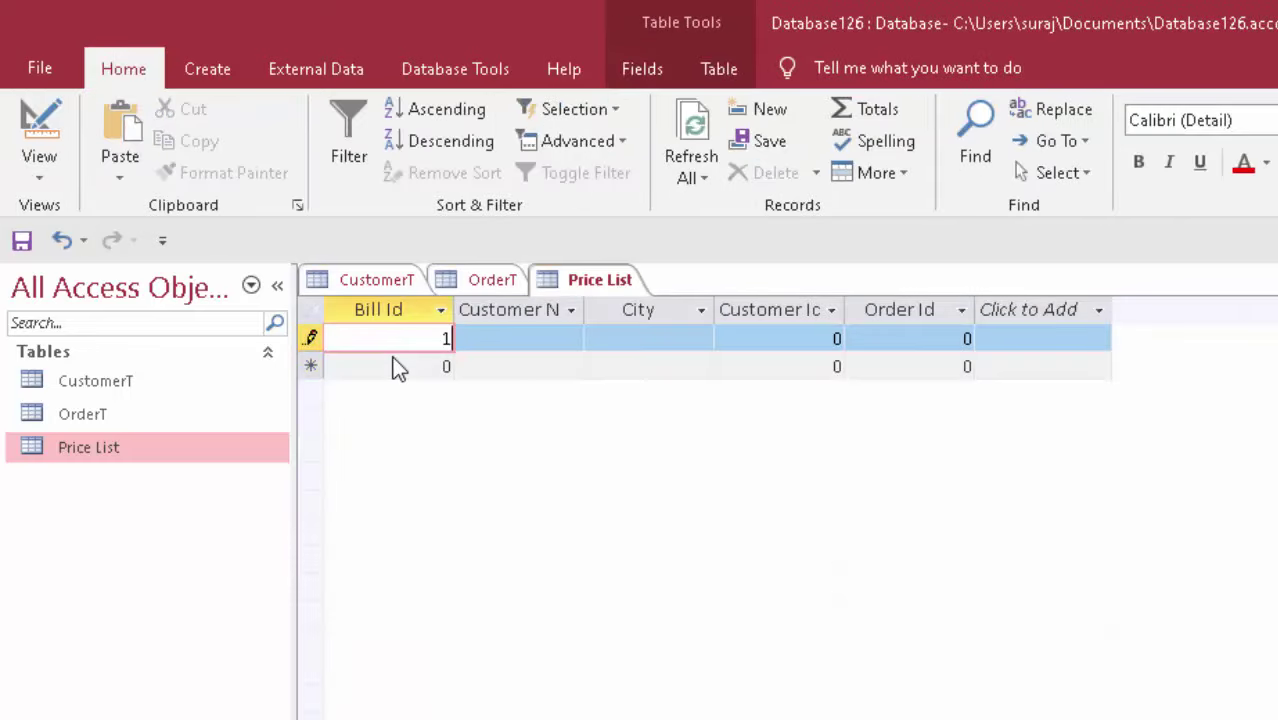
type("1")
key("Tab")
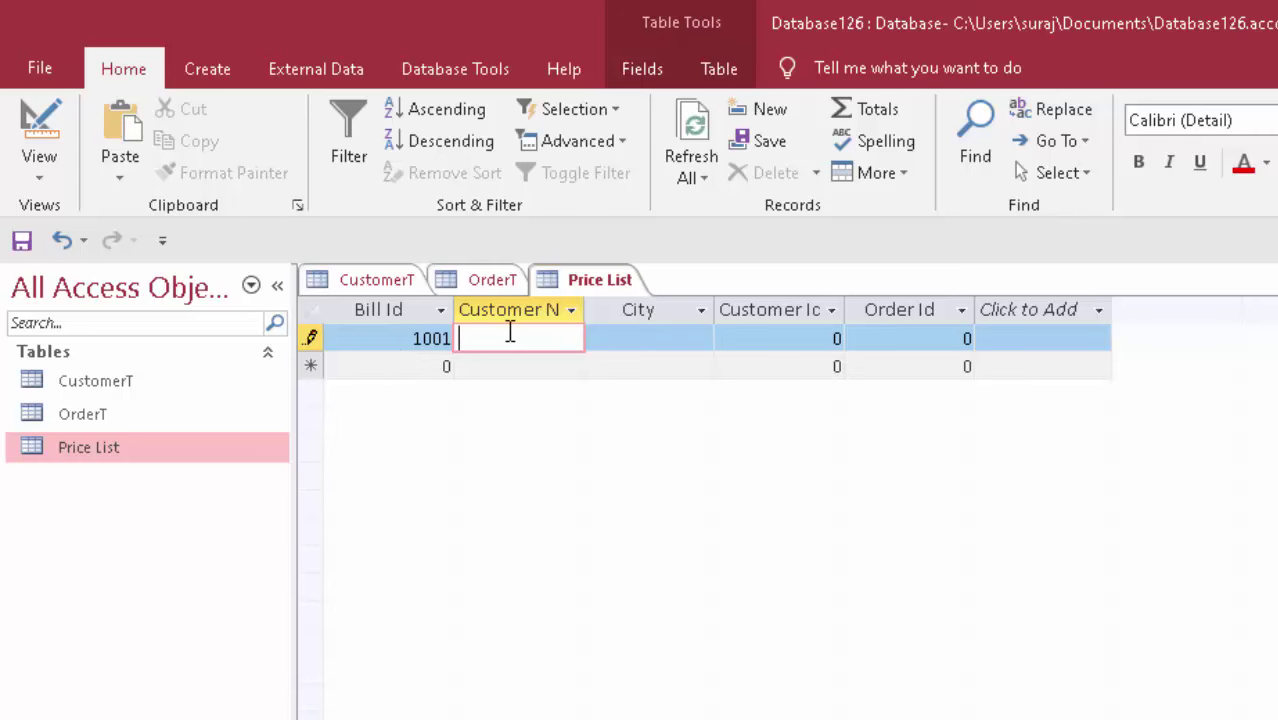
type("Ram")
key("Tab")
type("Deoria")
key("Tab")
- Check the customer id in CustomerT and enter Customer Id 101 for bill 1001
left_click(160, 378)
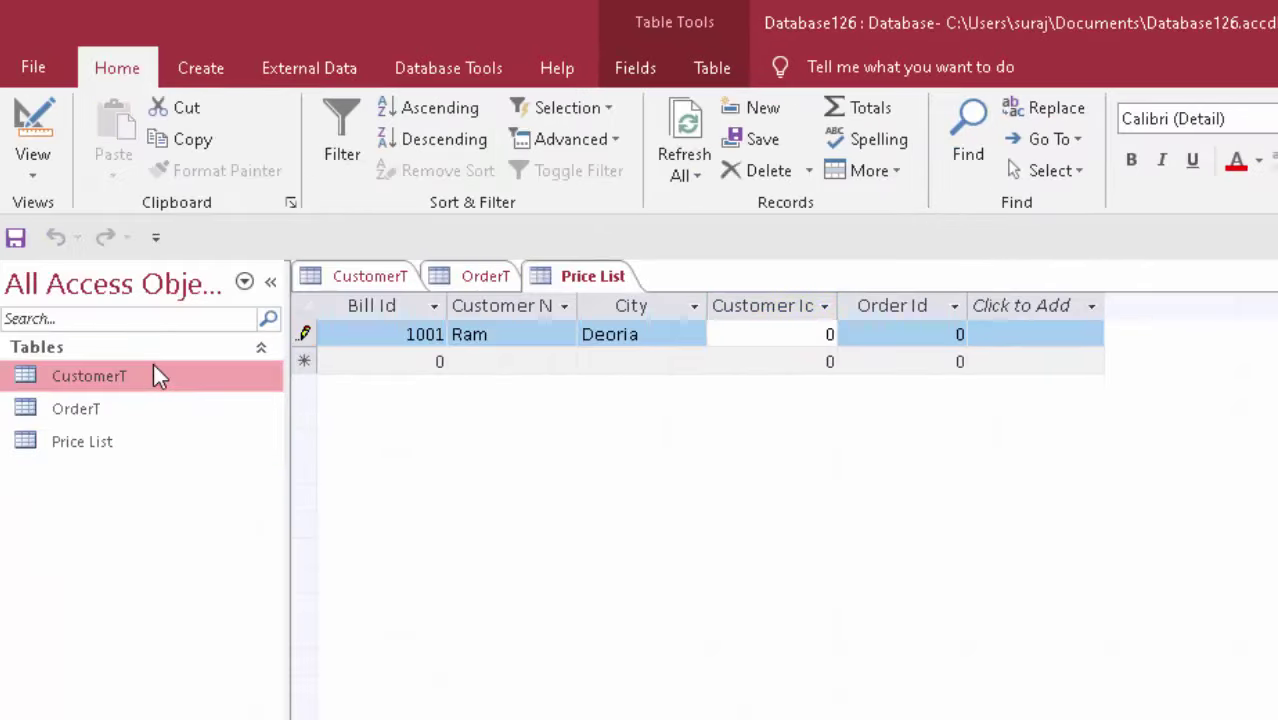
double_click(154, 366)
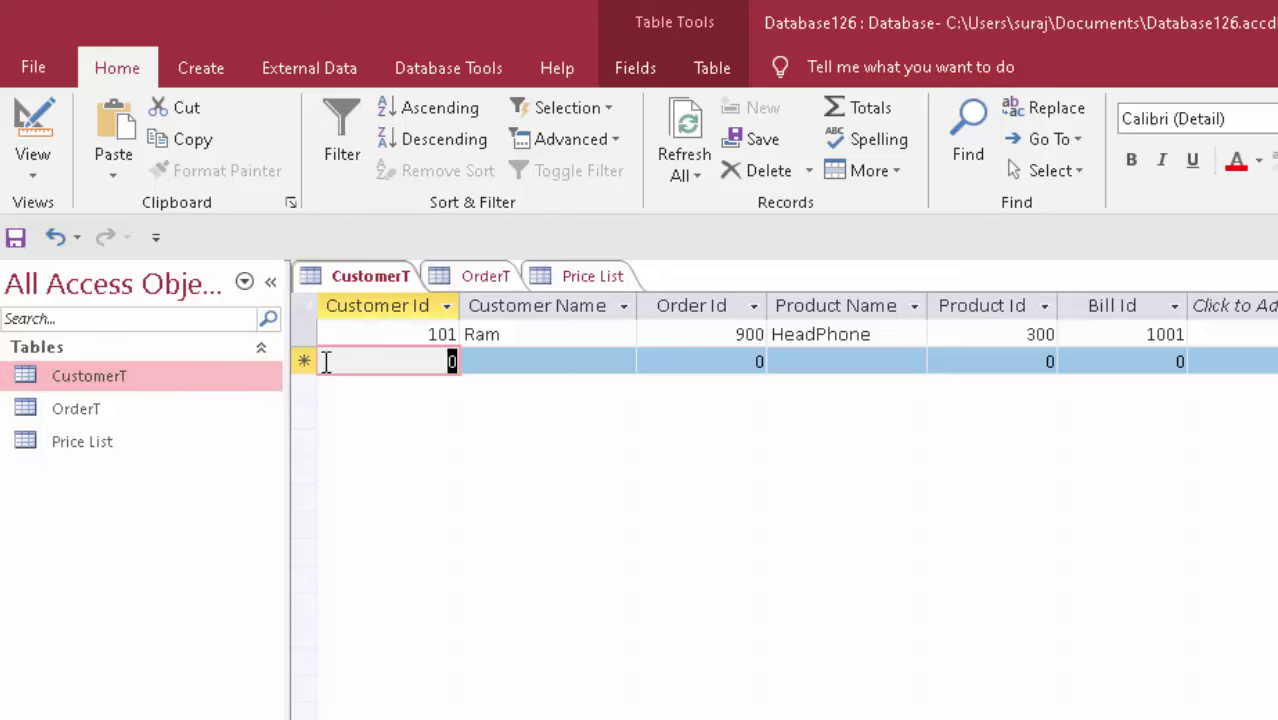
double_click(163, 441)
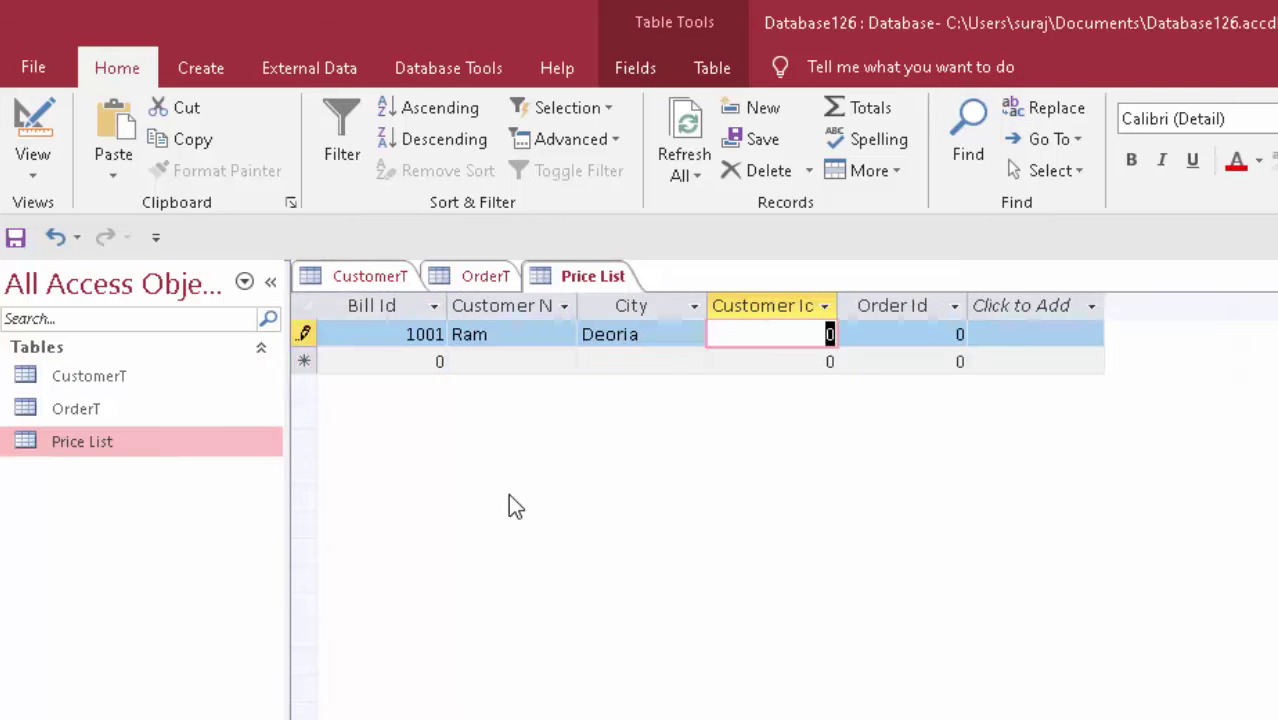
type("10")
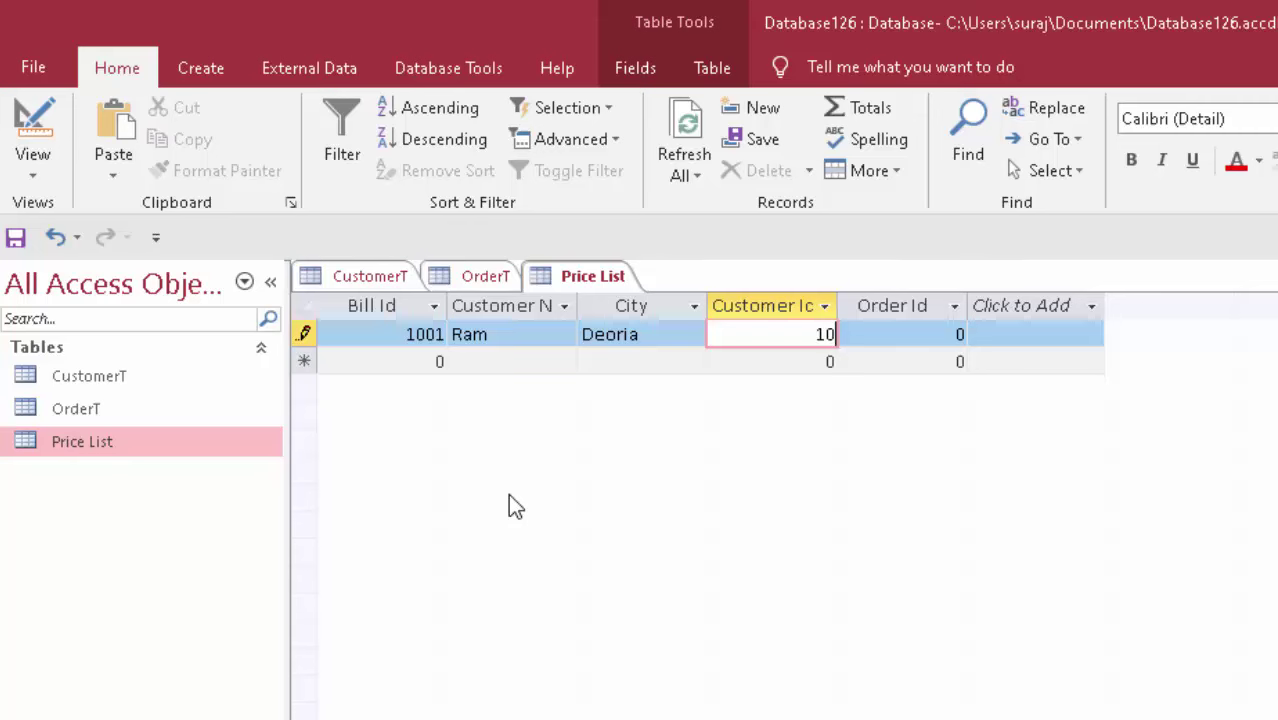
type("1")
key("Tab")
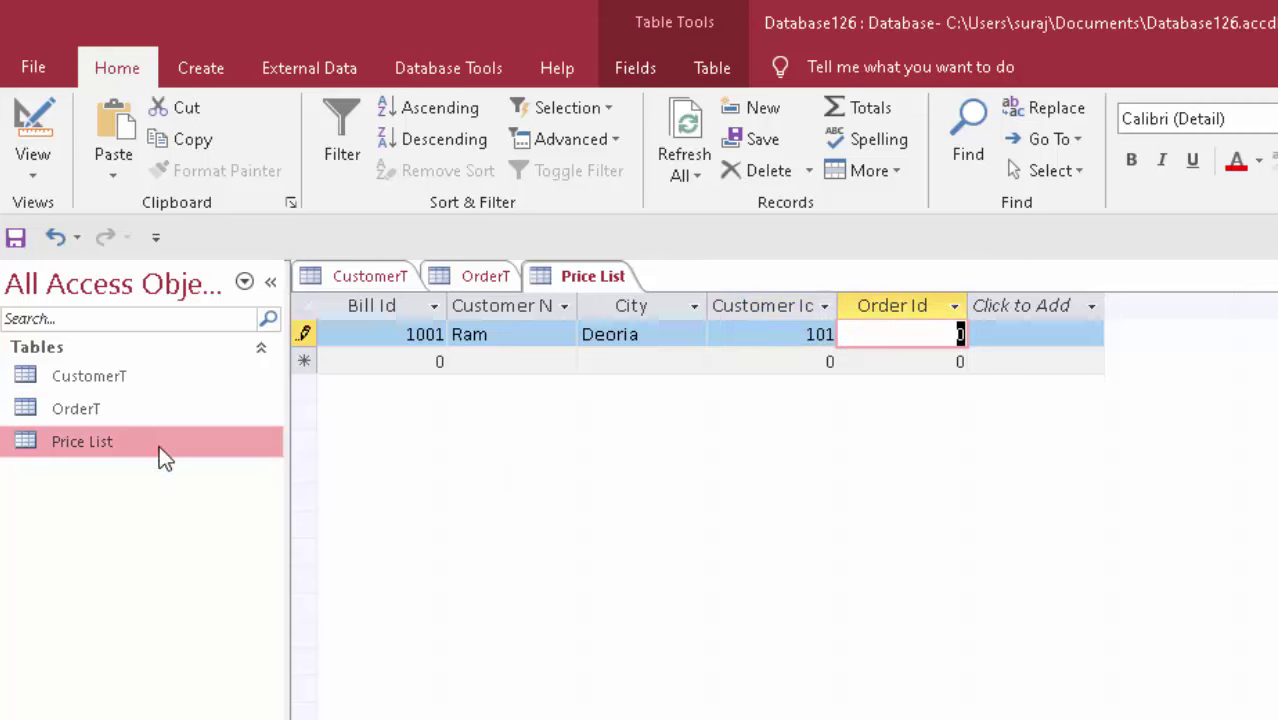
- Check the order ids in OrderT and CustomerT, enter Order Id 900, and begin bill 1002
double_click(144, 418)
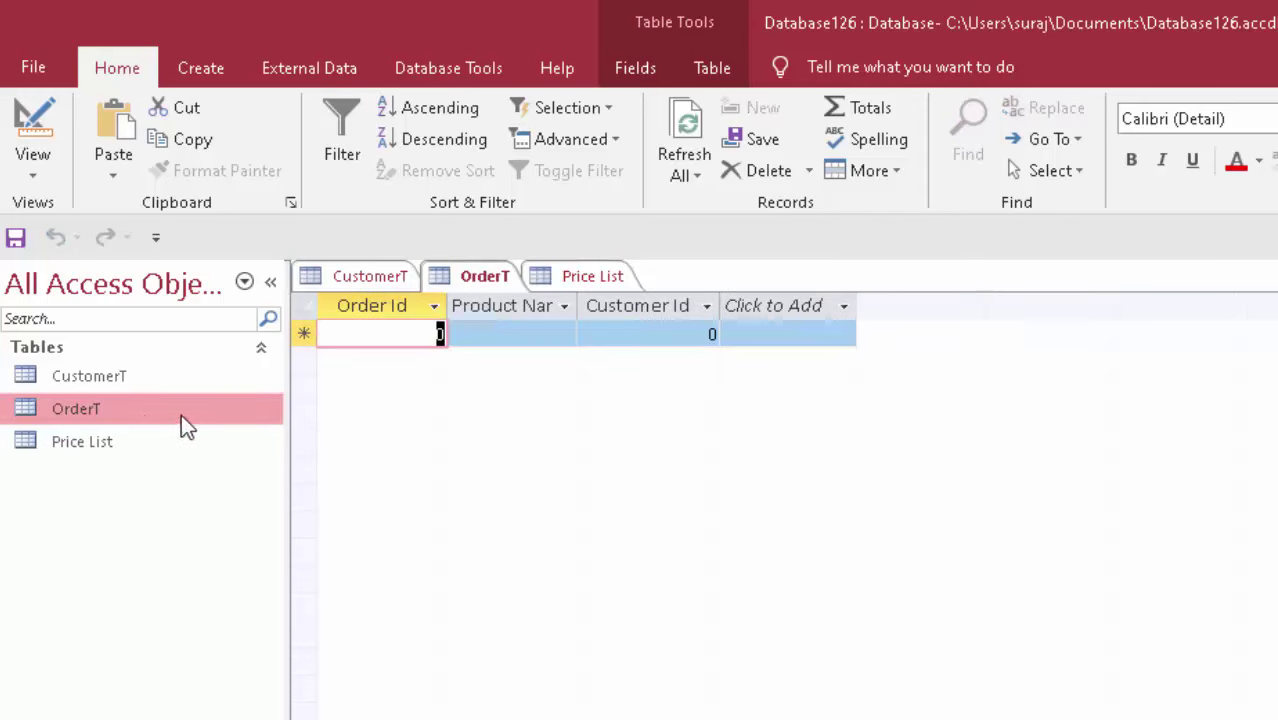
double_click(200, 388)
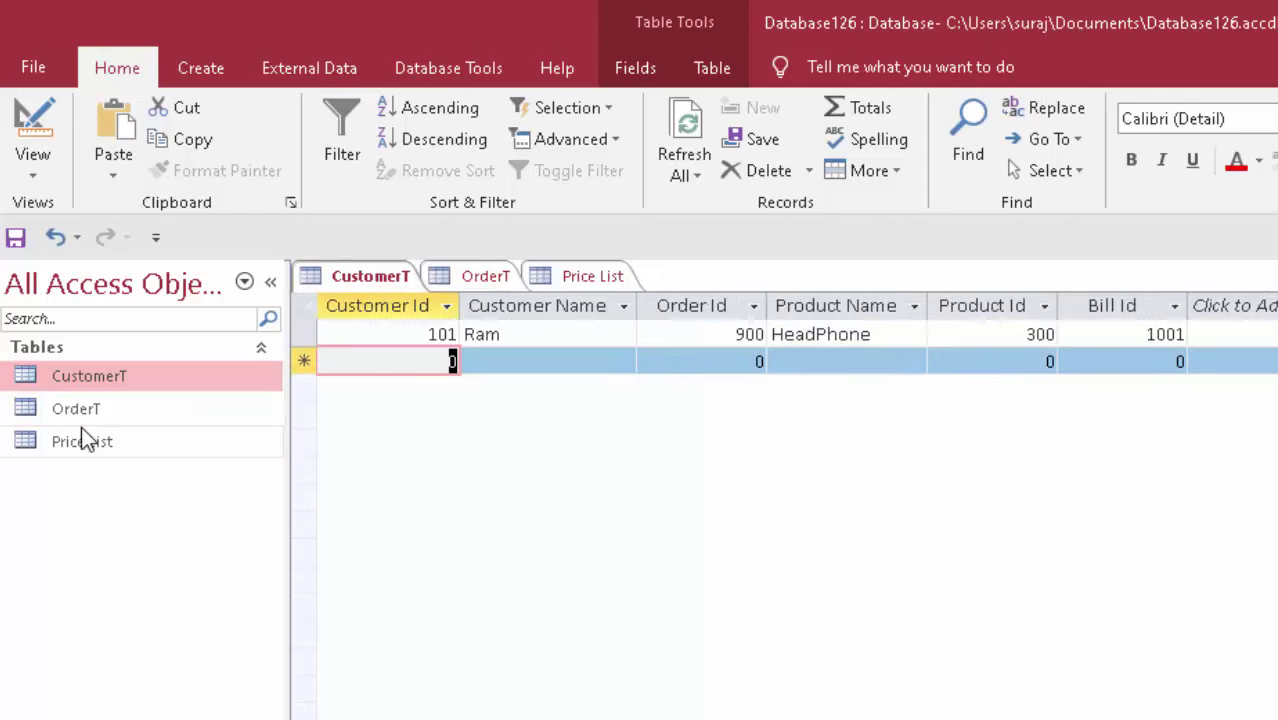
left_click(106, 445)
double_click(110, 450)
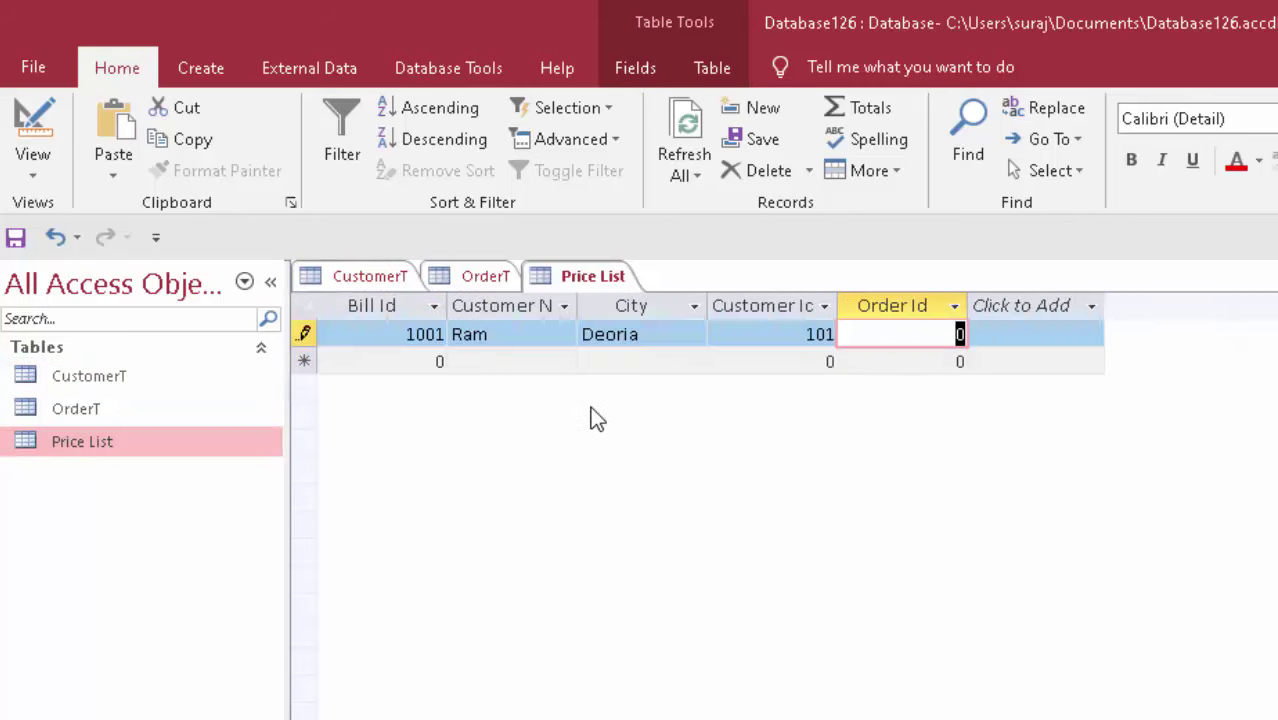
type("900")
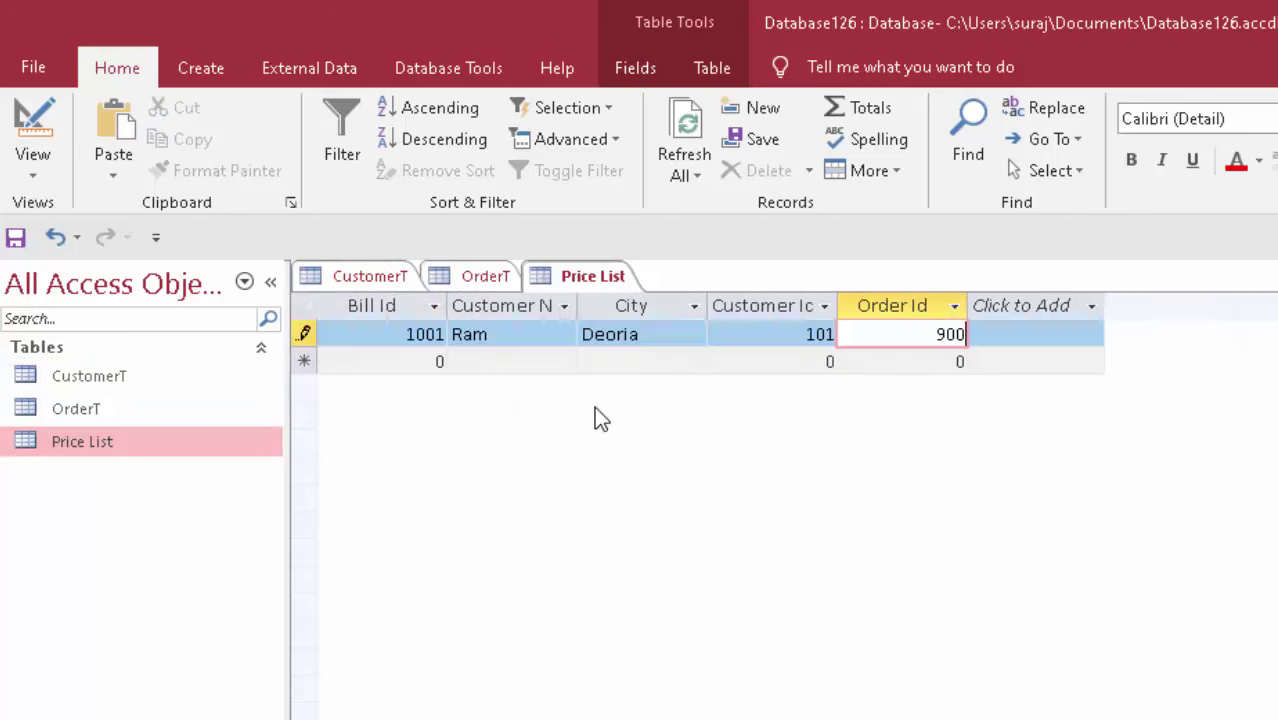
key("Tab")
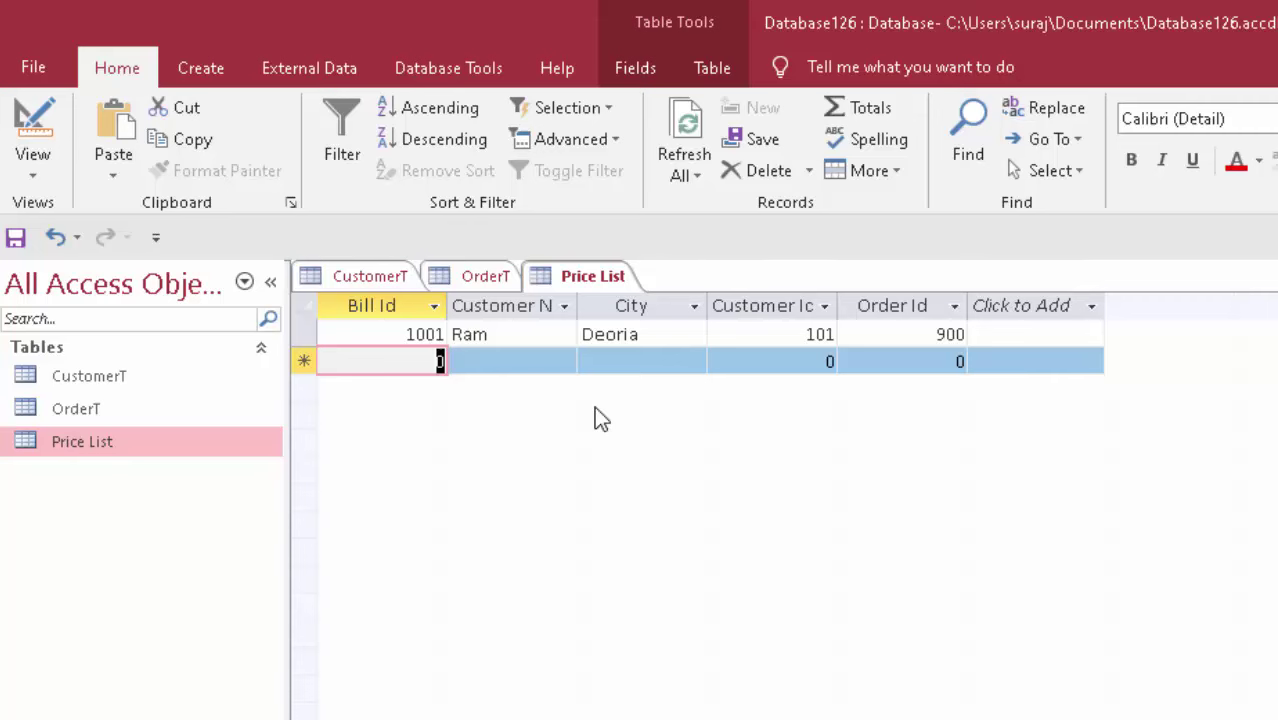
type("1")
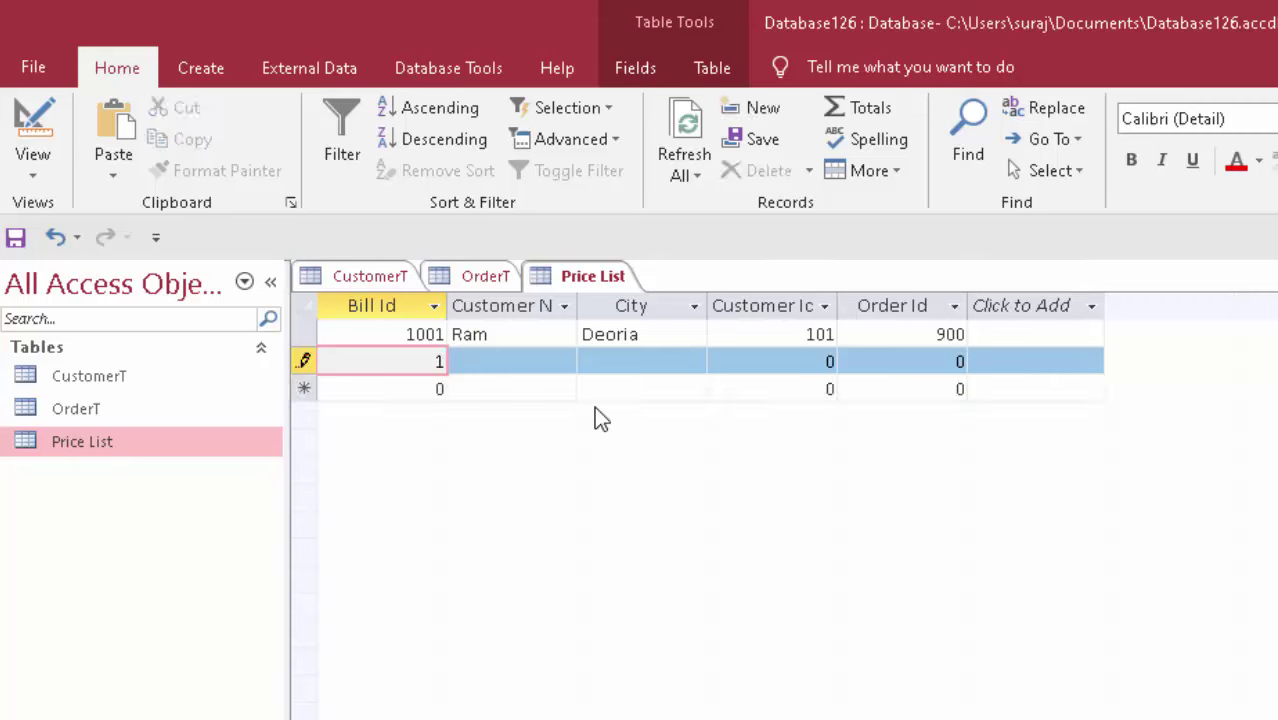
type("00")
type("2")
- Complete and save bill 1002 with the customer's name and city, Customer Id 102, Order Id 901
key("Tab")
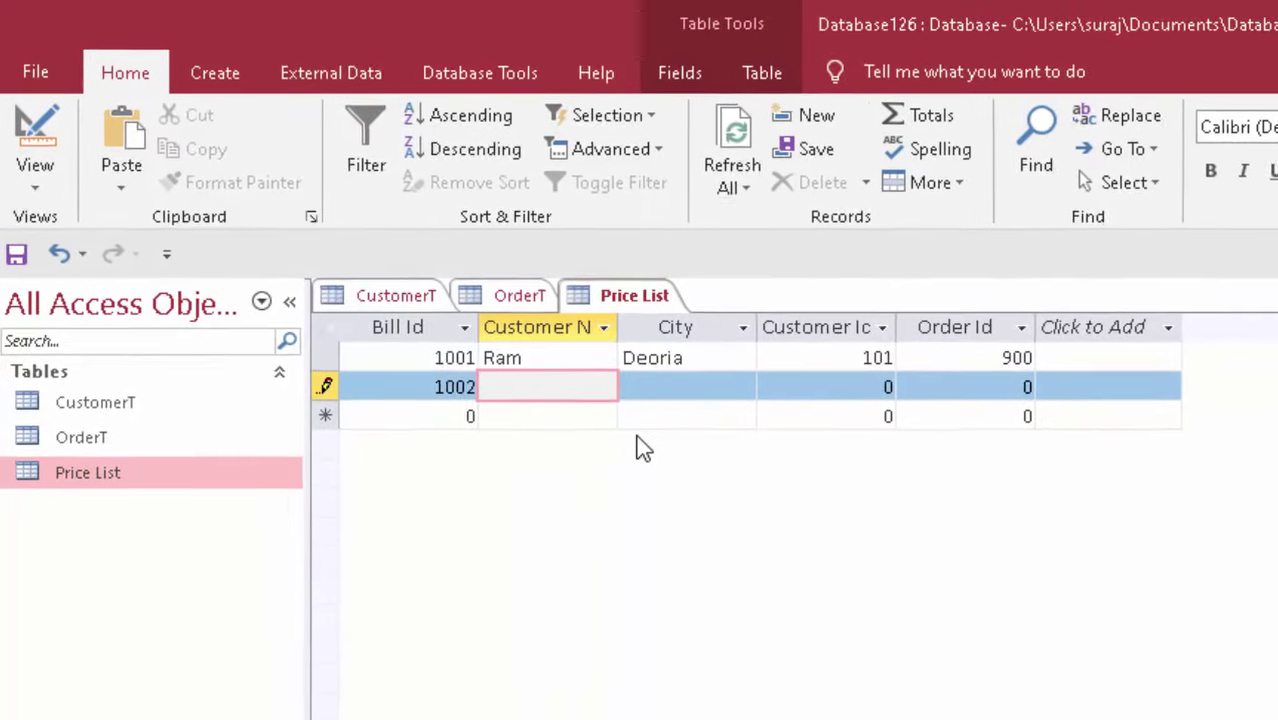
type("Shya")
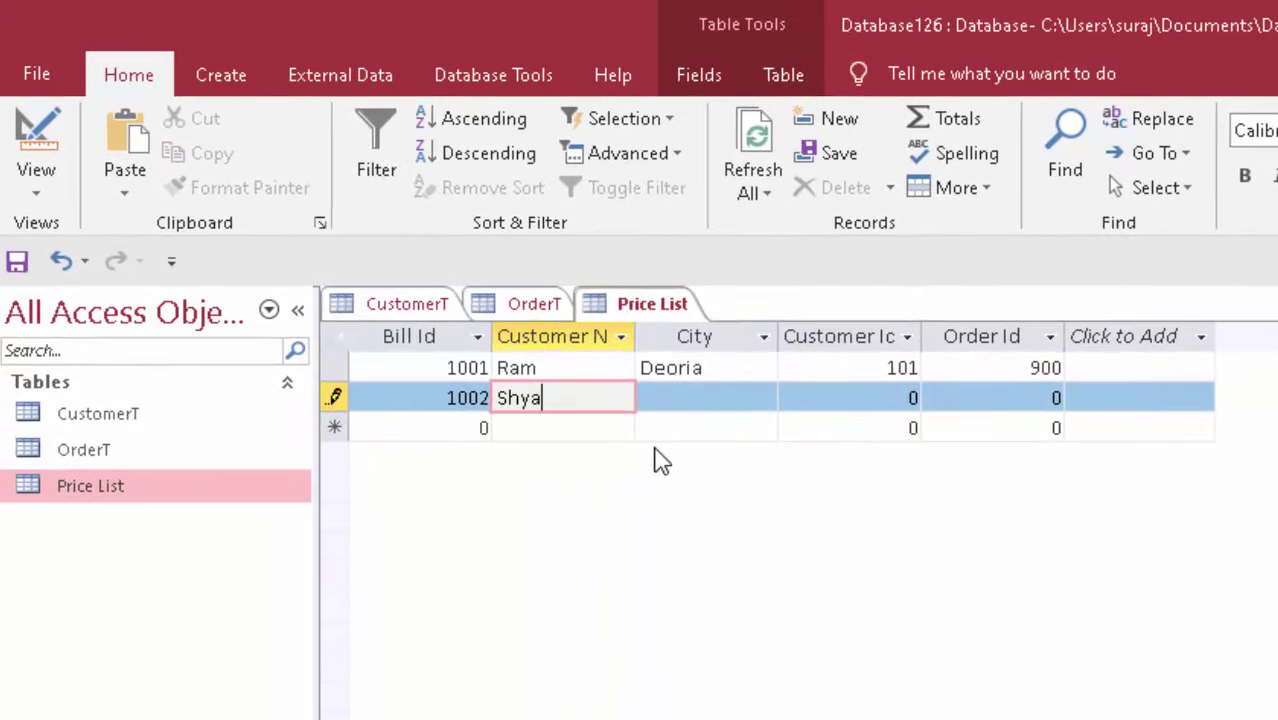
type("m")
key("Tab")
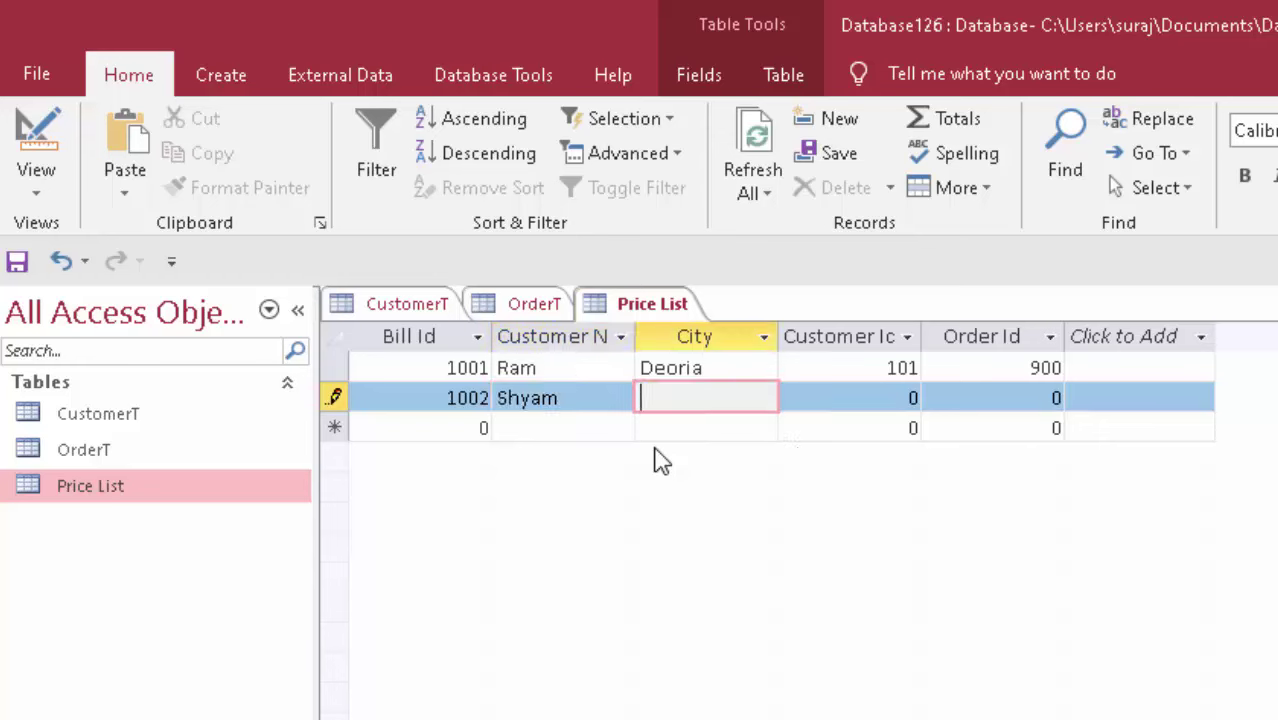
type("Go")
type("rakh")
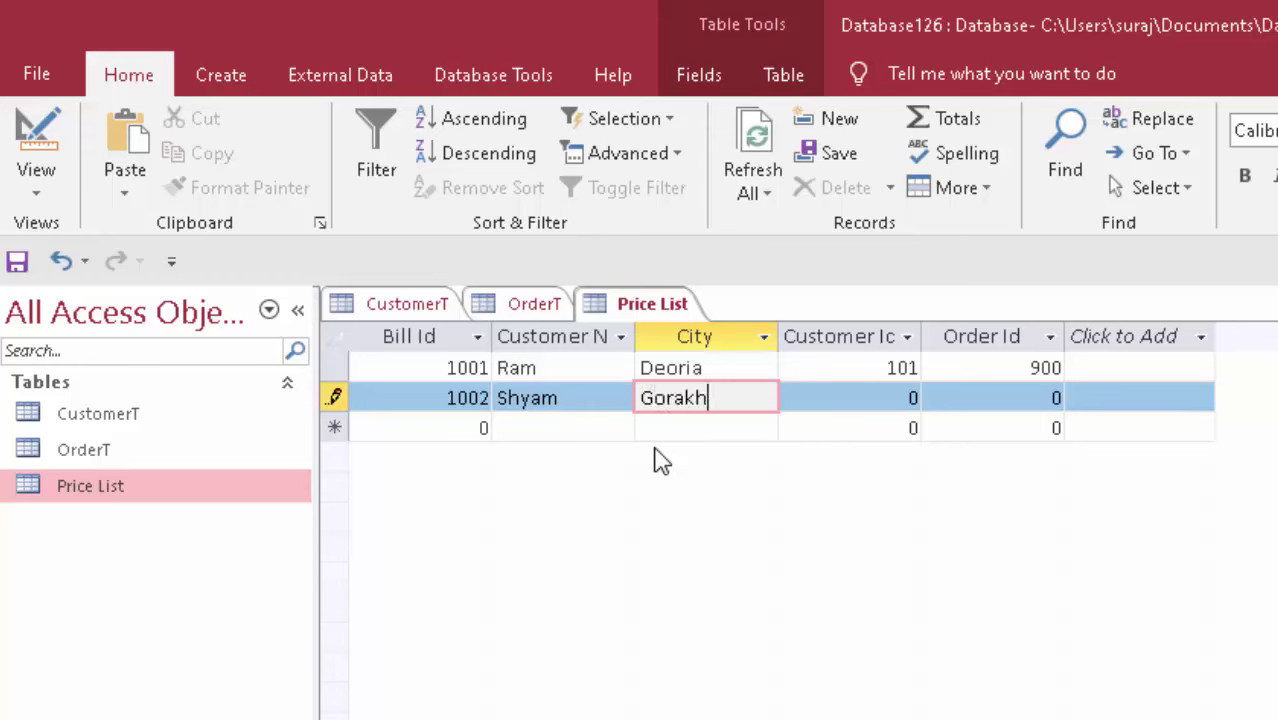
type("pur")
key("Tab")
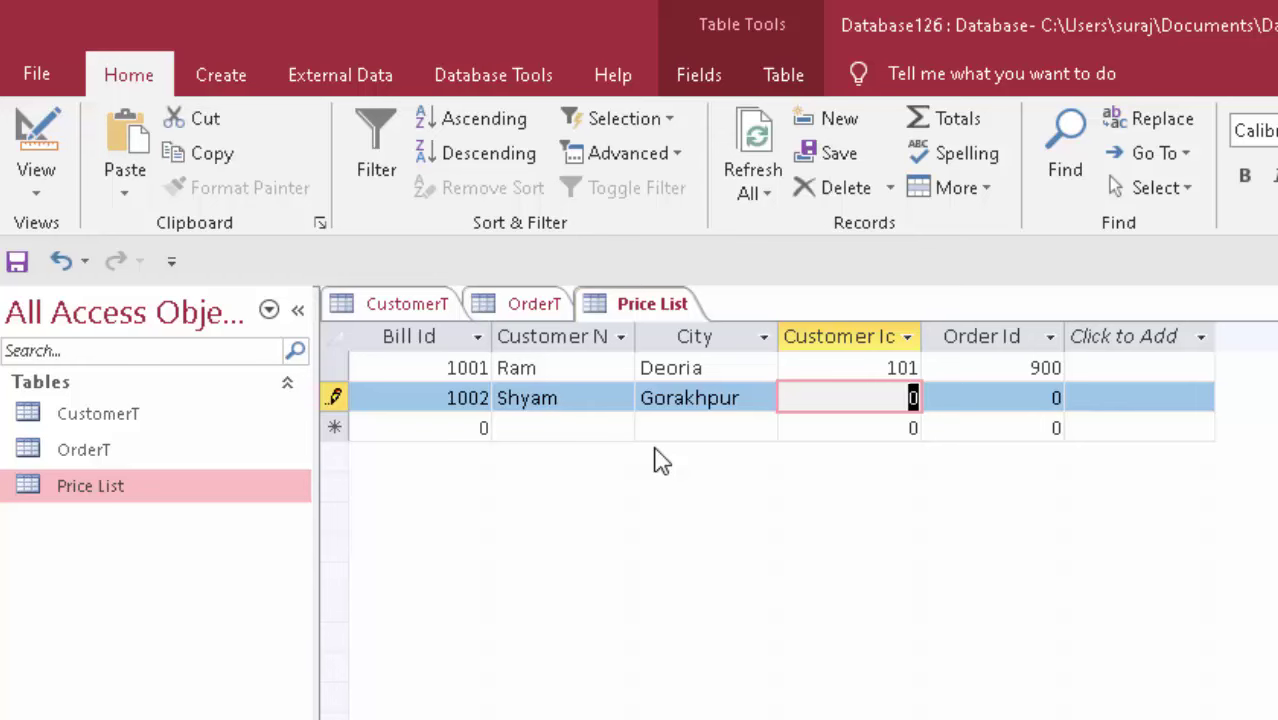
type("1")
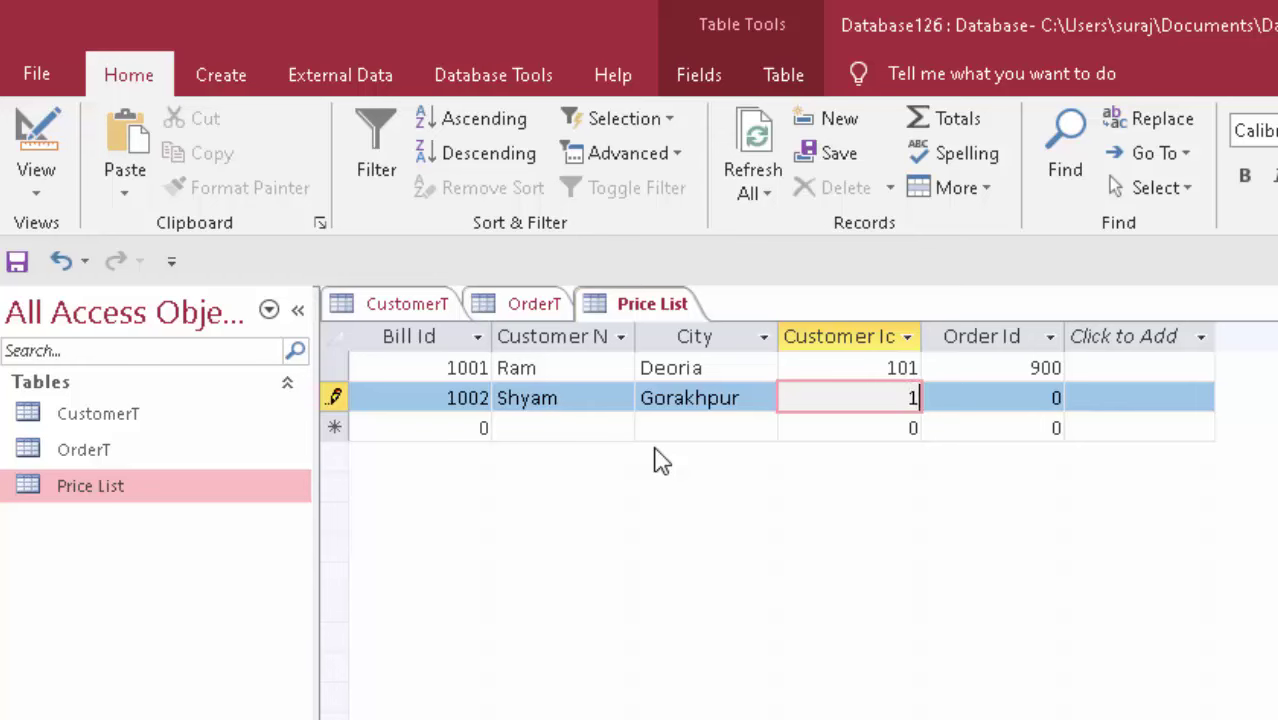
type("02")
key("Tab")
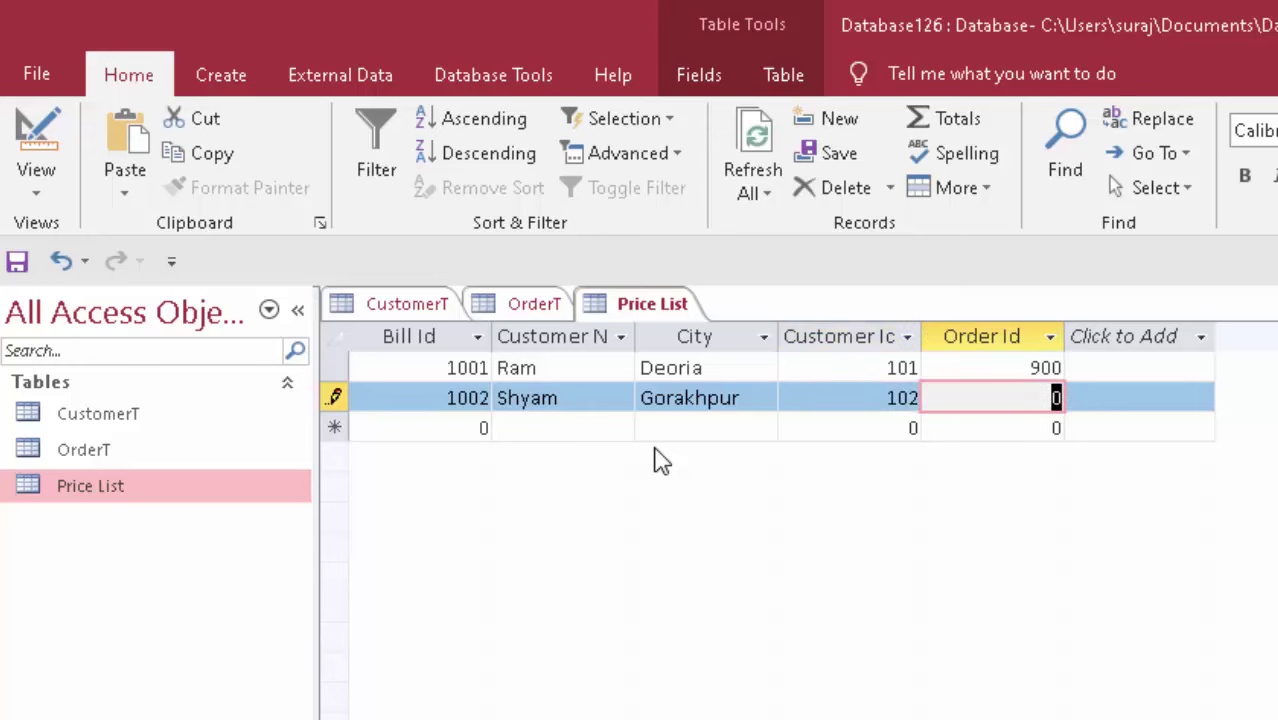
type("90")
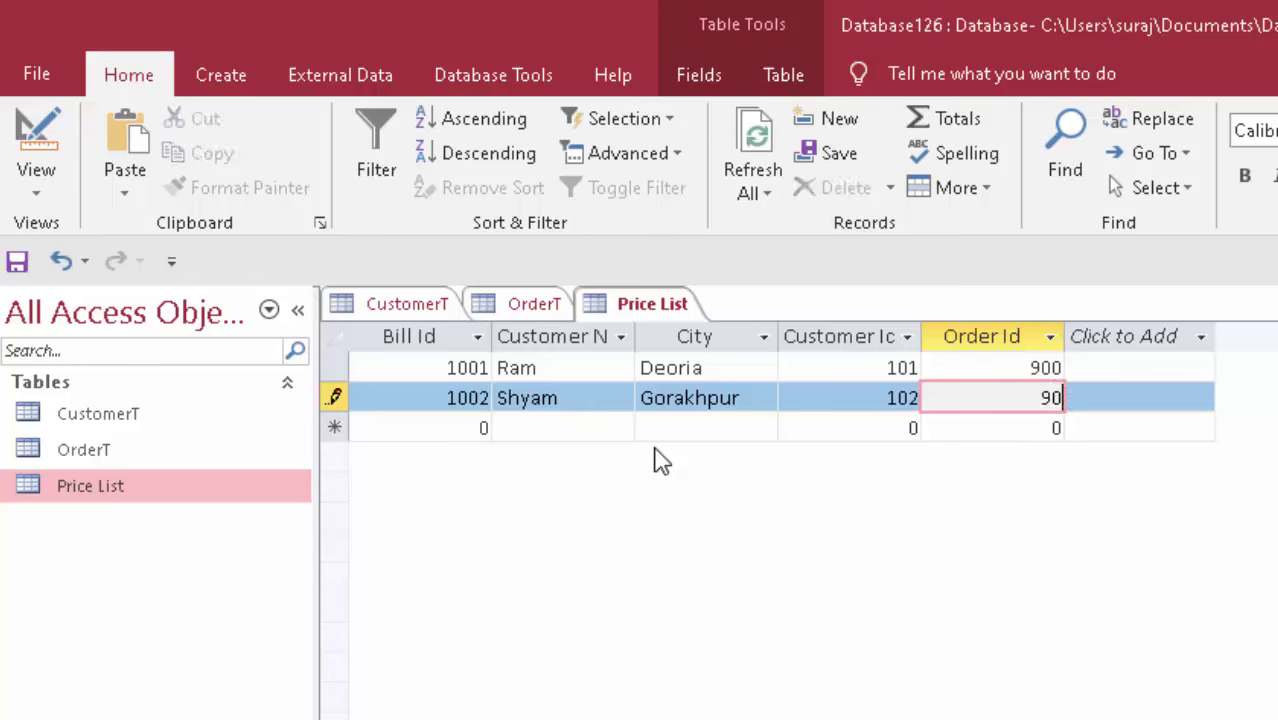
type("1")
left_click(16, 261)
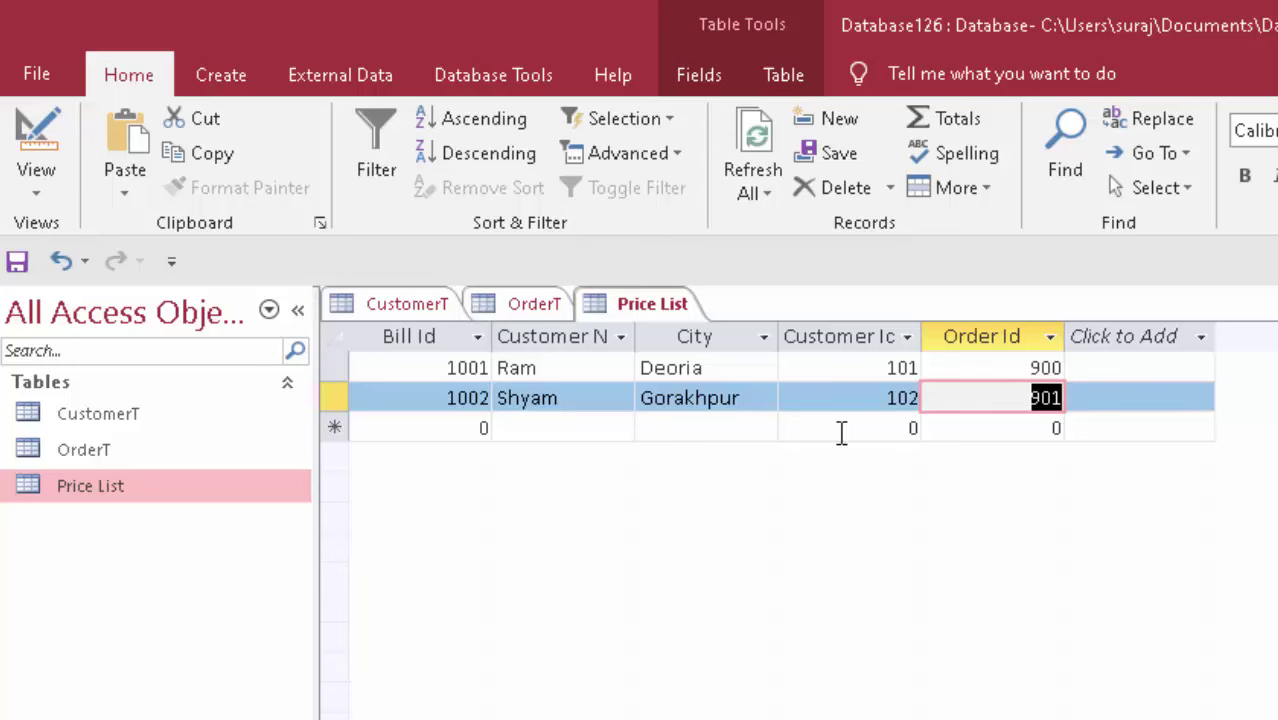
- Widen the Customer Id column to show its full title and open the OrderT table
left_click_drag(920, 336, 934, 336)
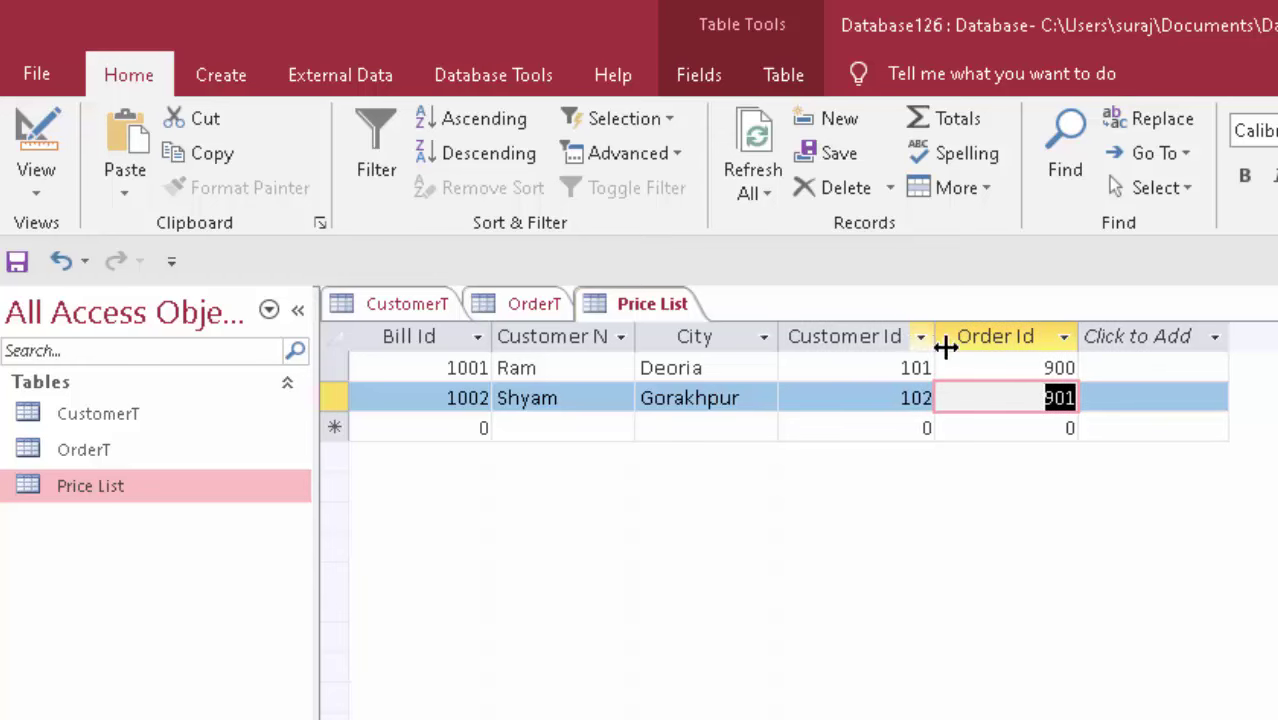
left_click(152, 458)
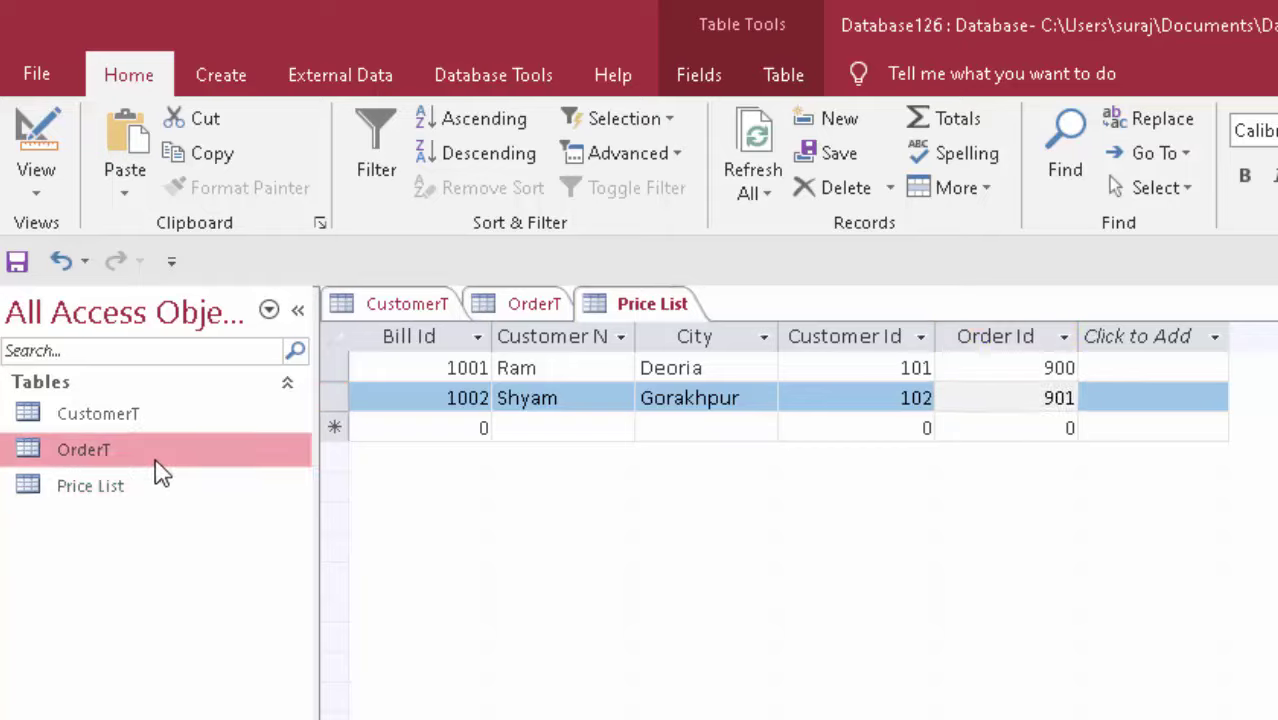
double_click(143, 418)
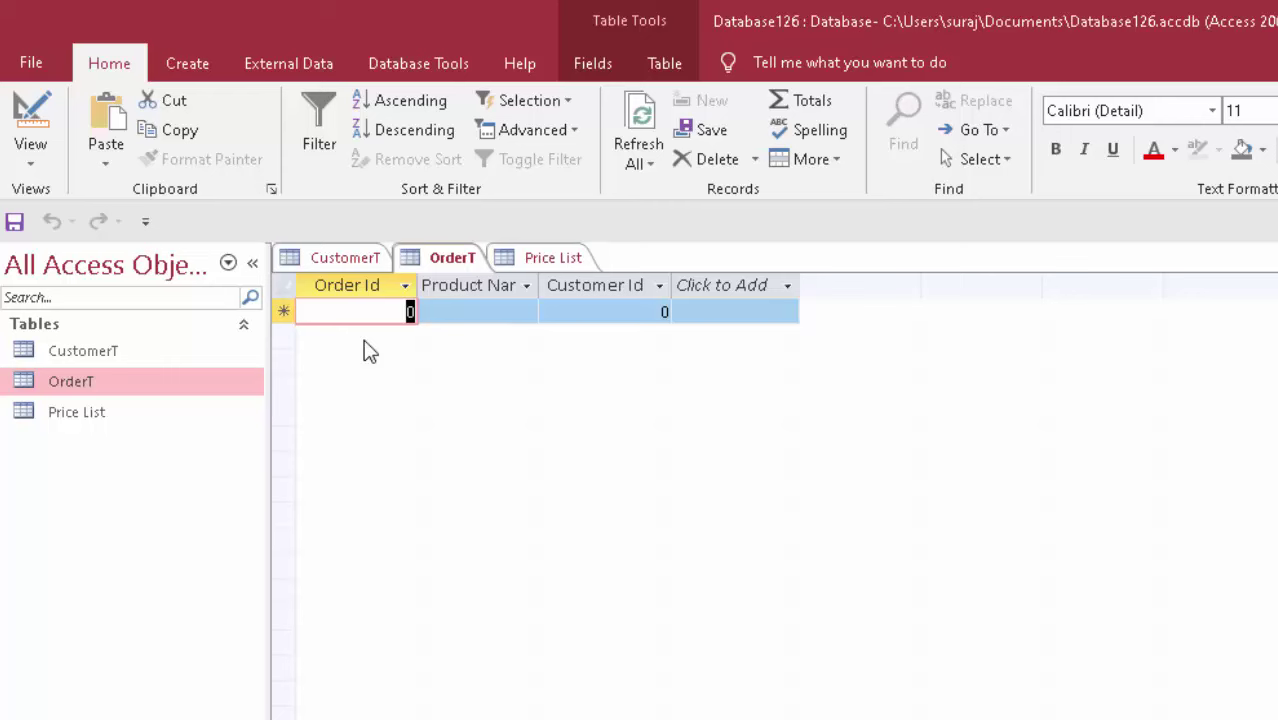
- Enter order 900 with product Headphone in OrderT, correcting the 'Headpphone' typo
left_click(138, 424)
double_click(138, 424)
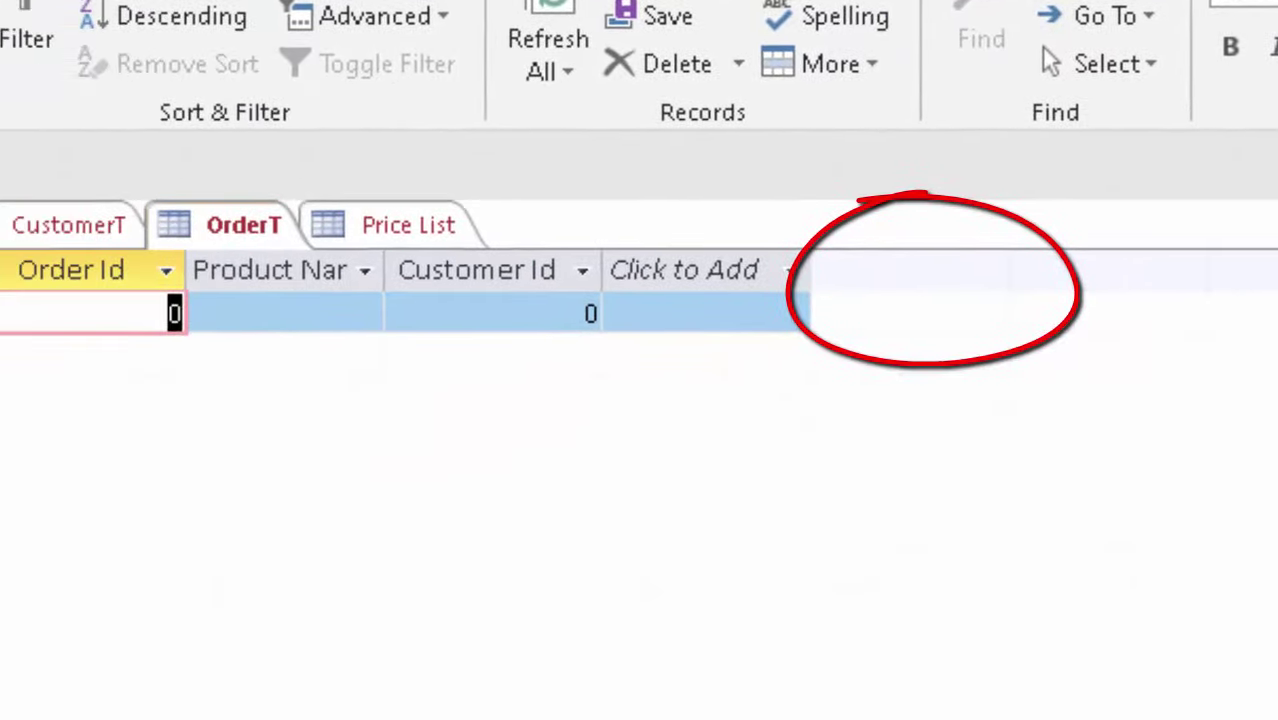
type("900")
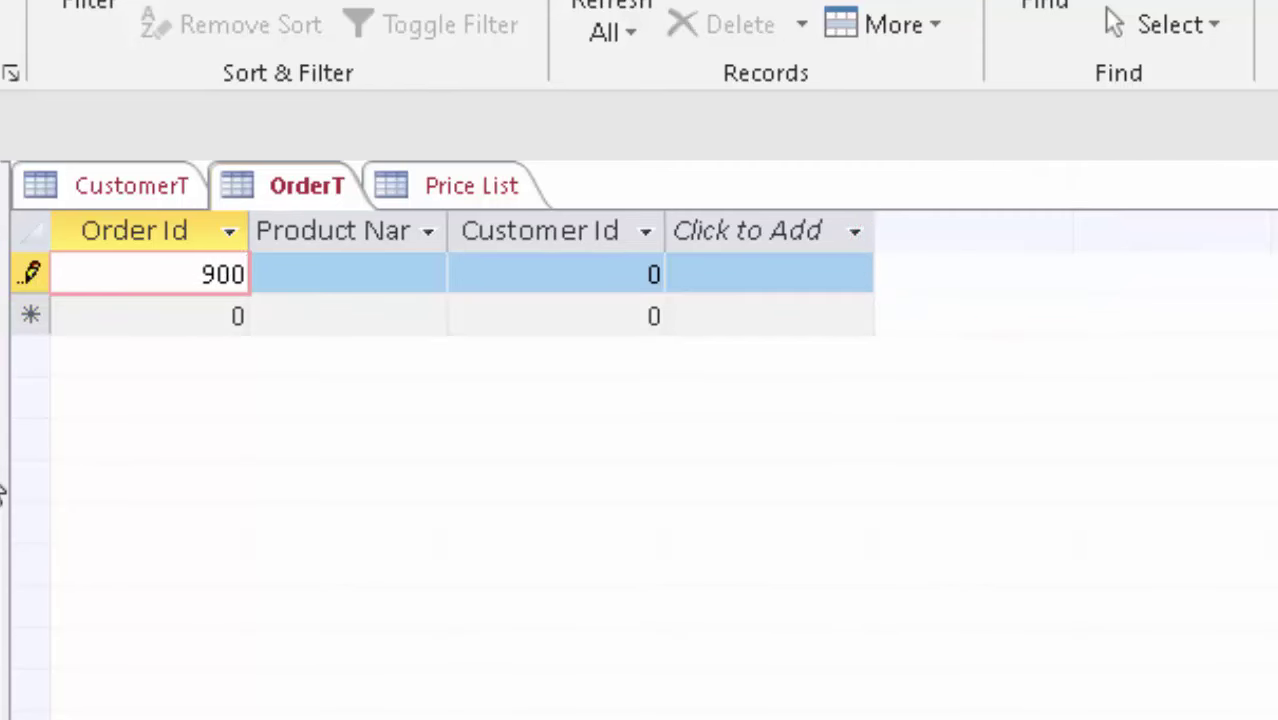
key("Tab")
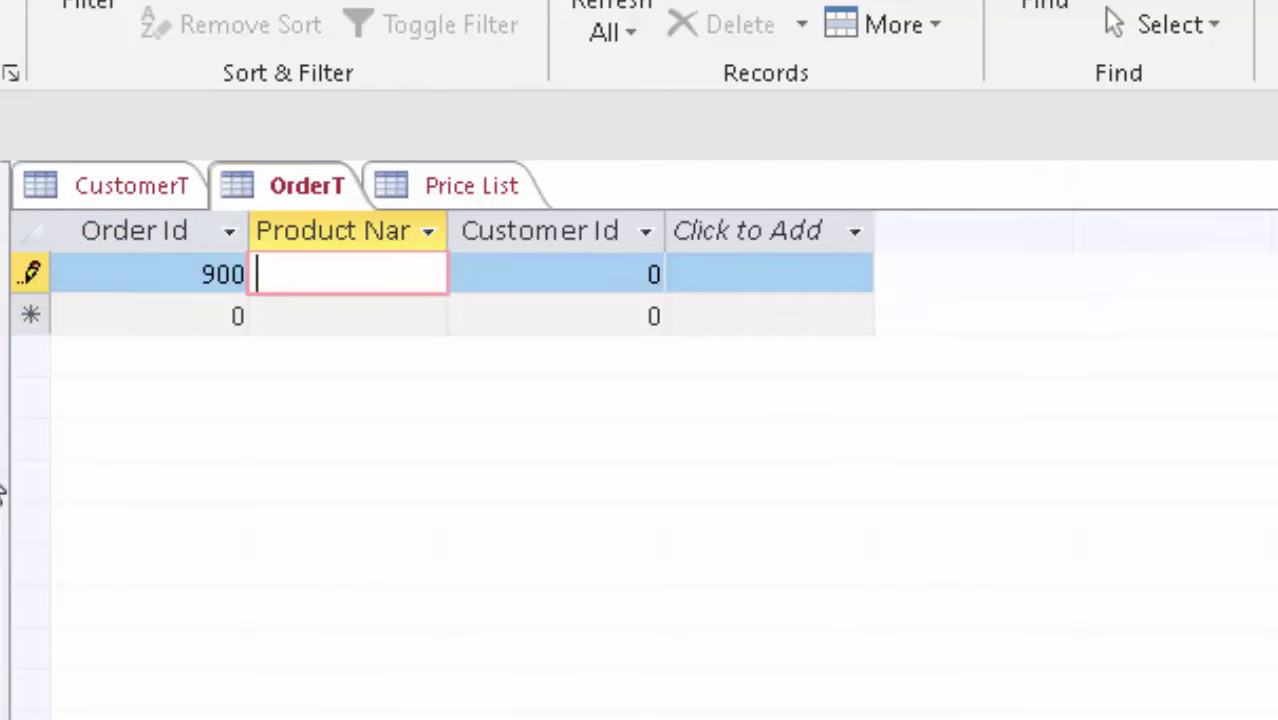
type("Head")
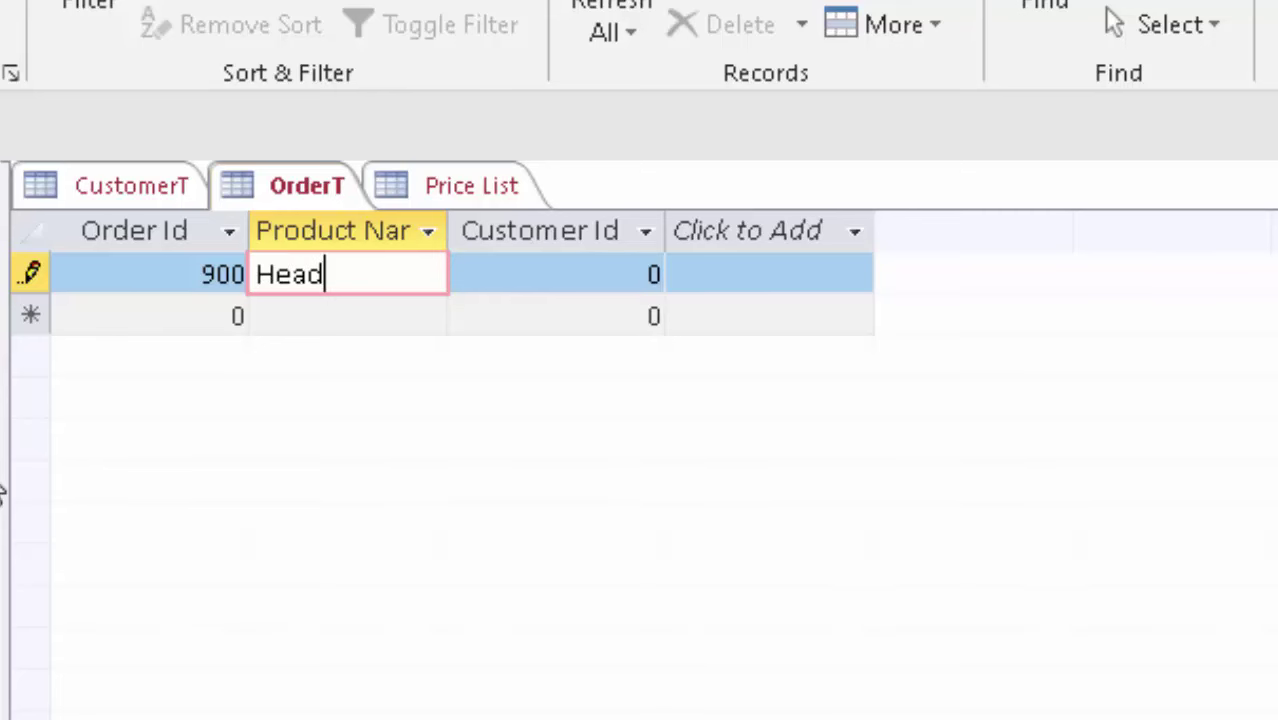
type("pphon")
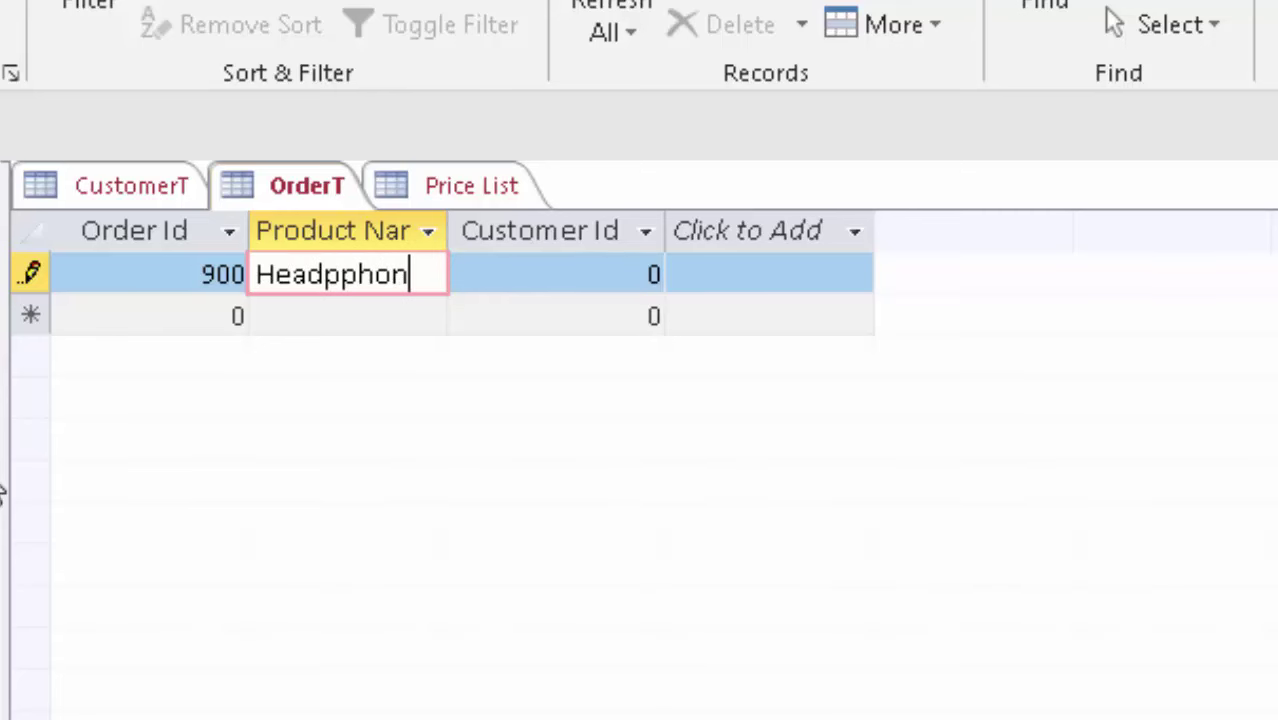
type("e")
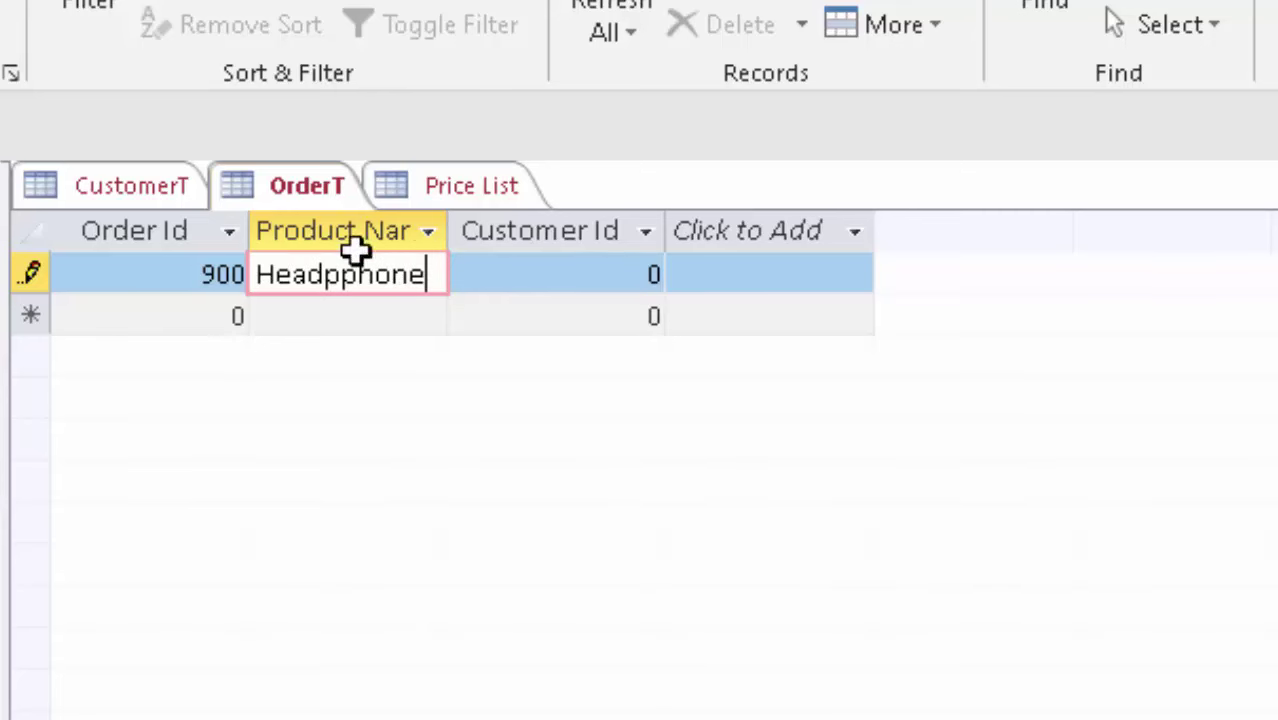
left_click(341, 272)
key("BackSpace")
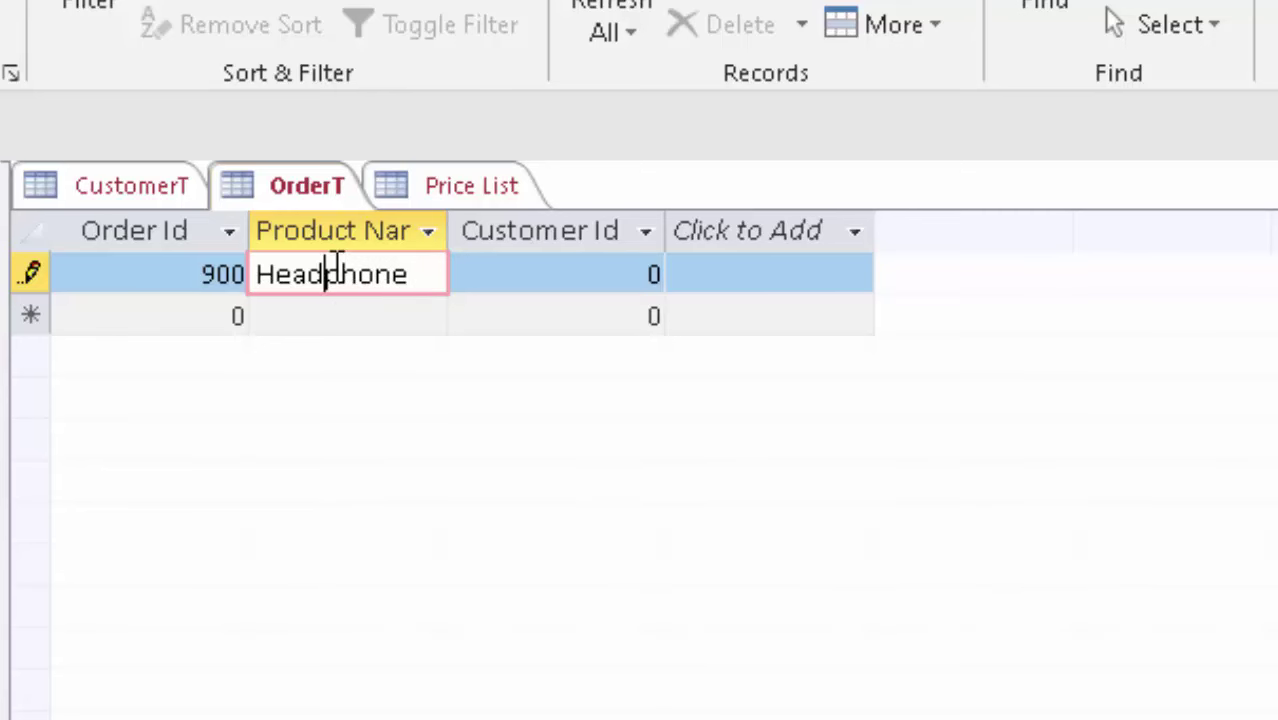
left_click(636, 275)
- Give order 900 Customer Id 101, start order 901, and bring up CustomerT
left_click(131, 185)
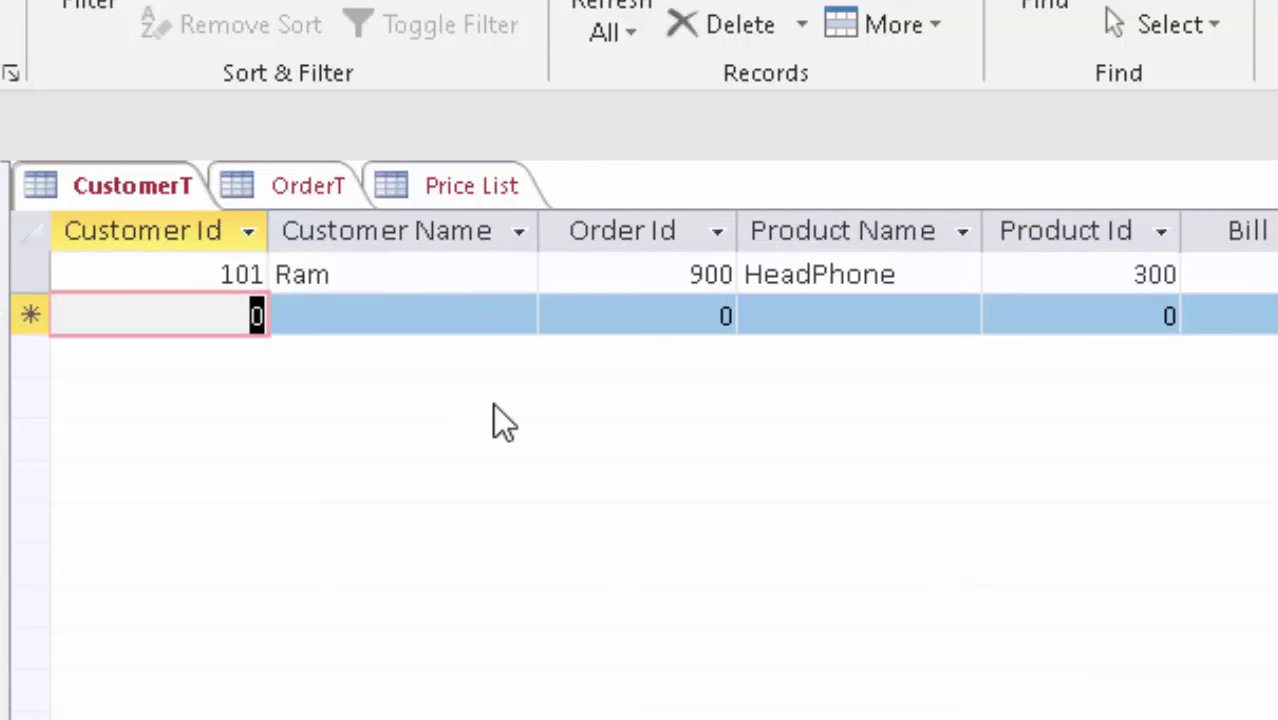
key("ctrl+F6")
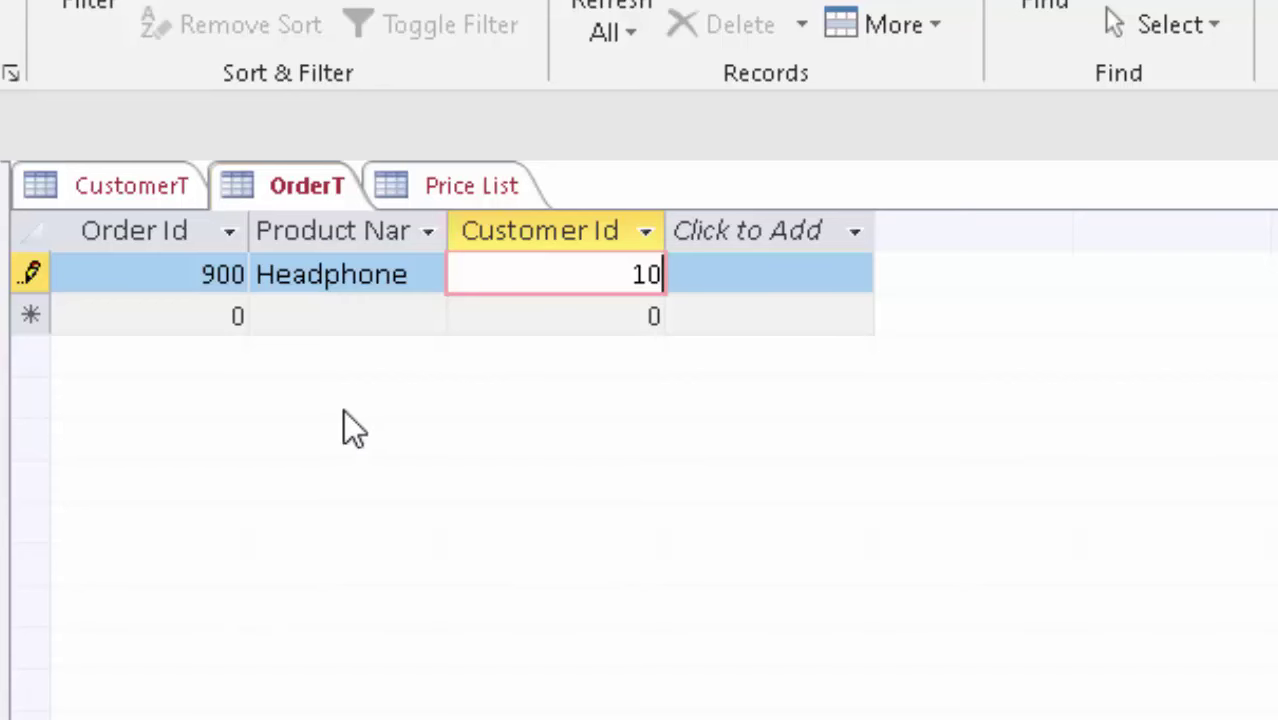
type("1")
key("Tab")
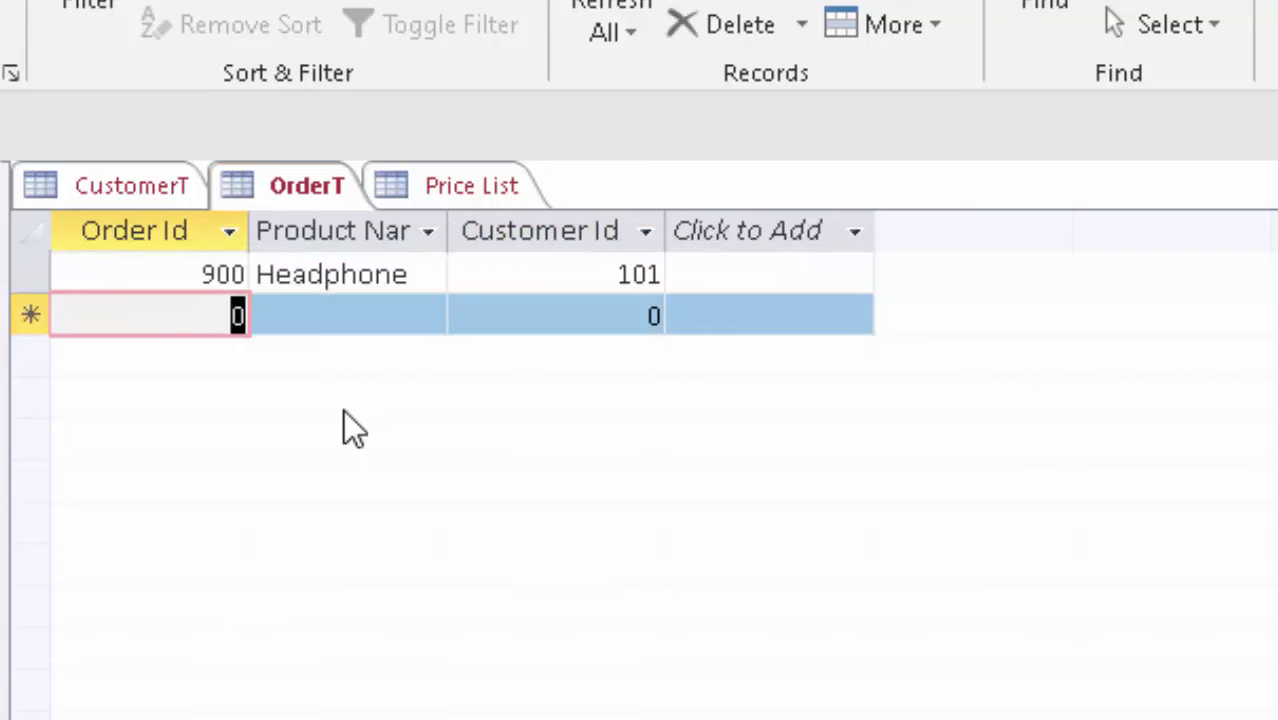
type("901")
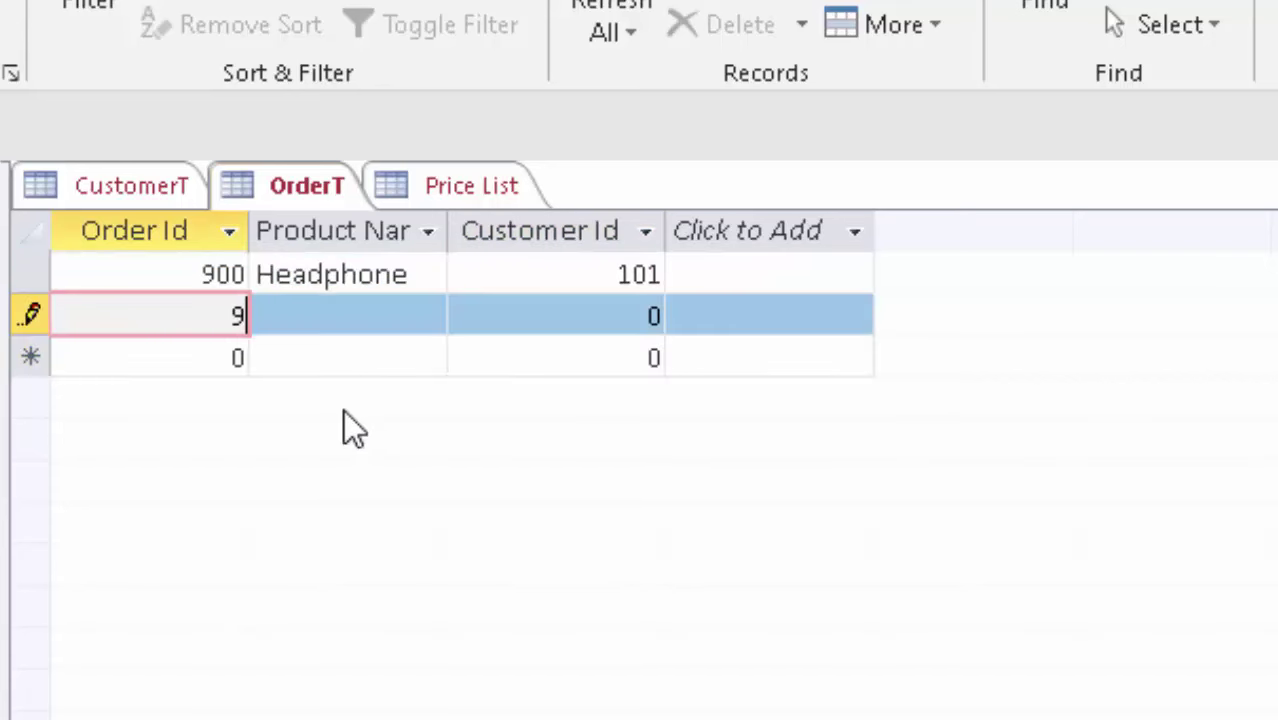
key("Tab")
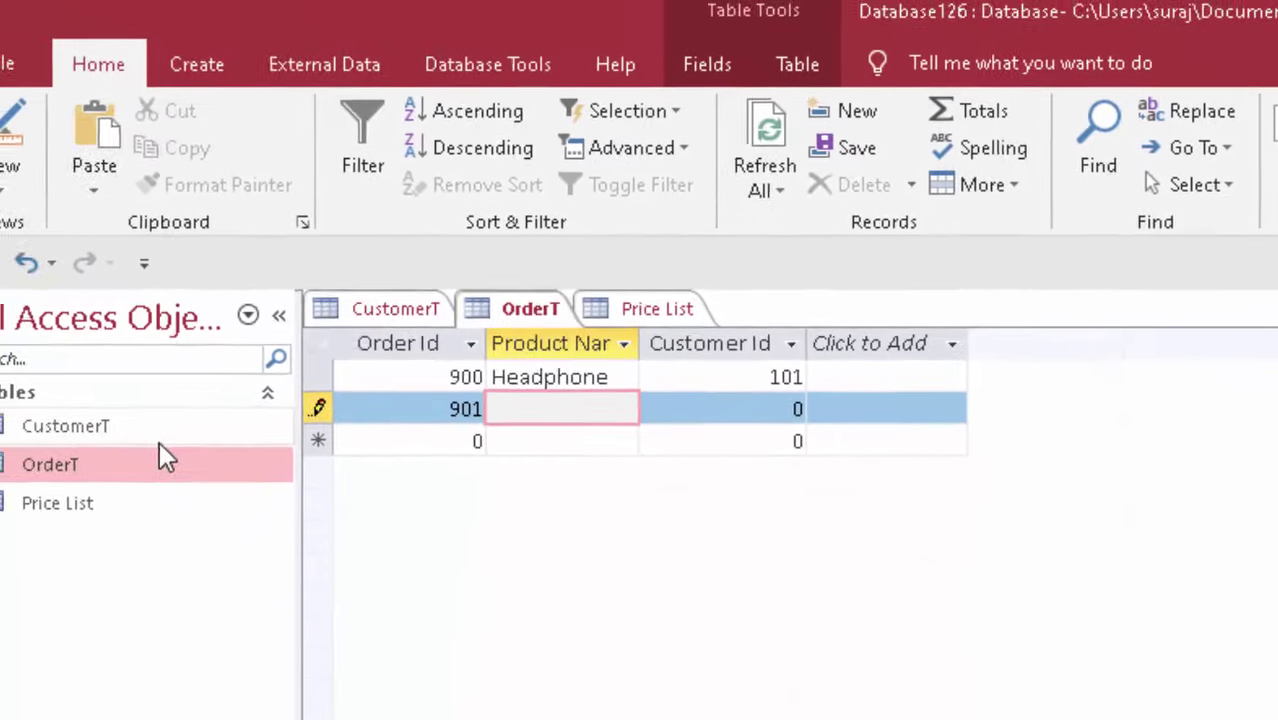
double_click(180, 440)
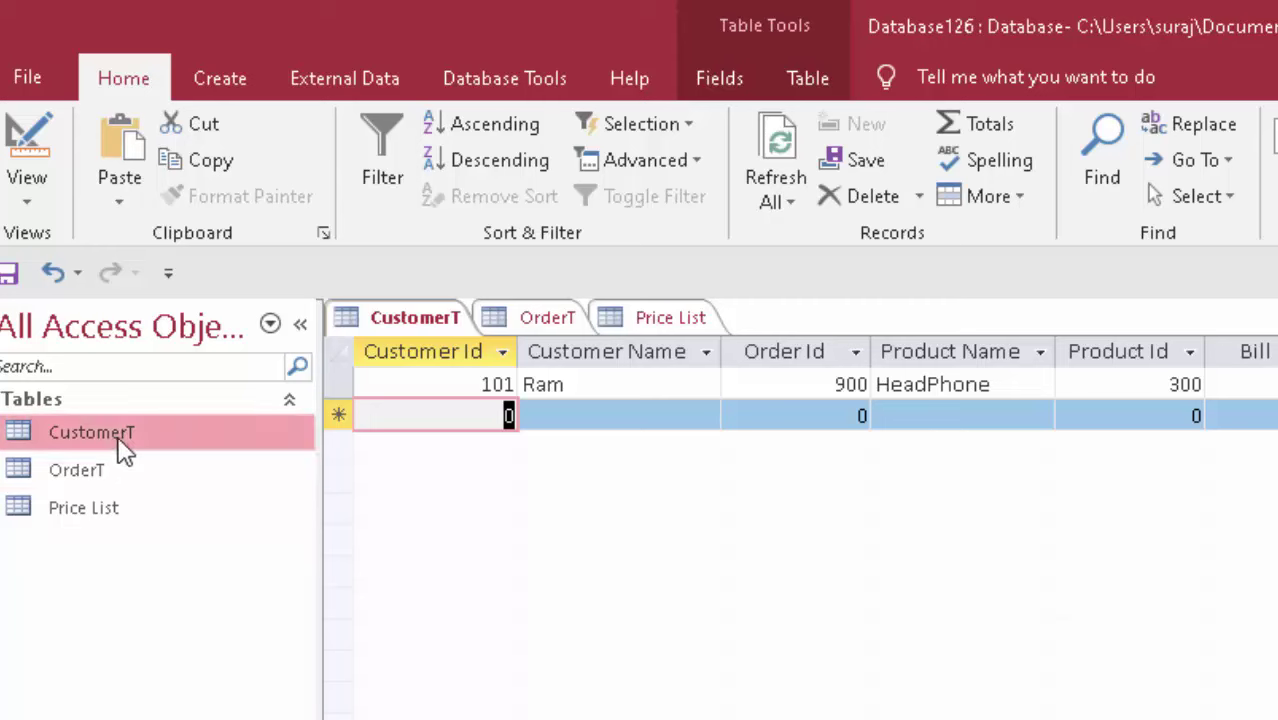
- In CustomerT's new row, enter Customer Id 102 and Order Id 901
double_click(110, 504)
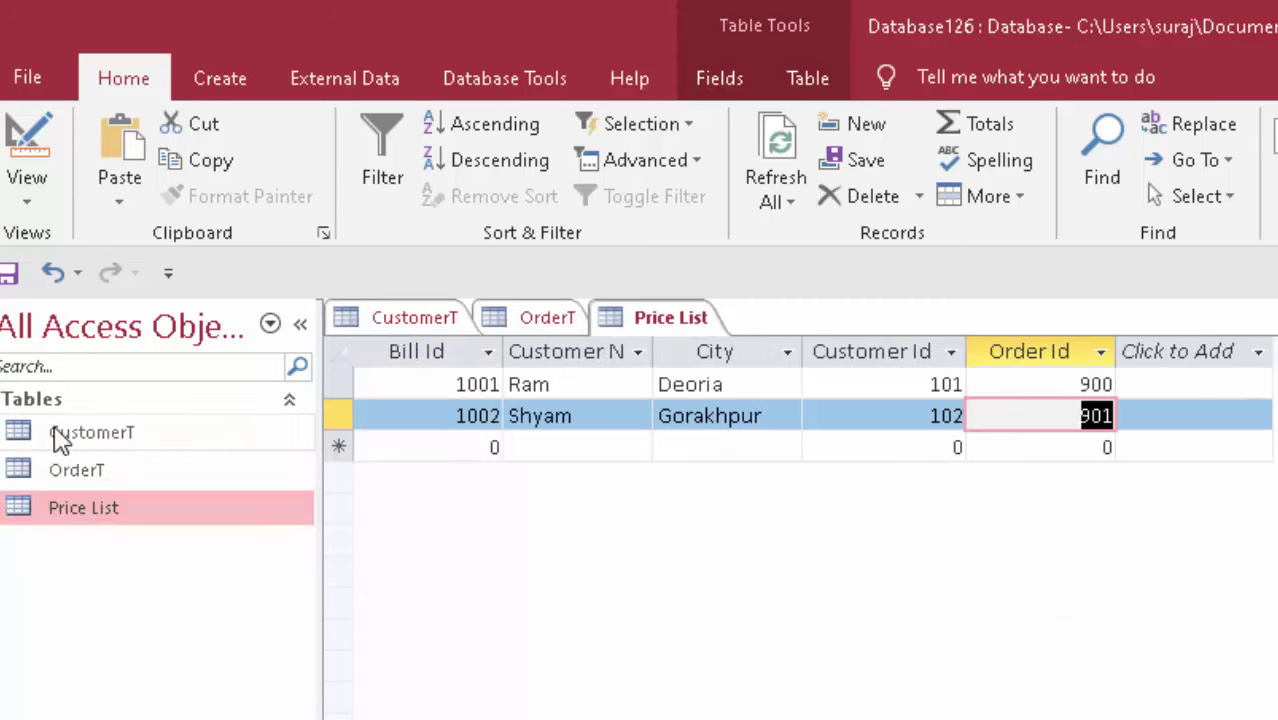
left_click(116, 446)
double_click(116, 446)
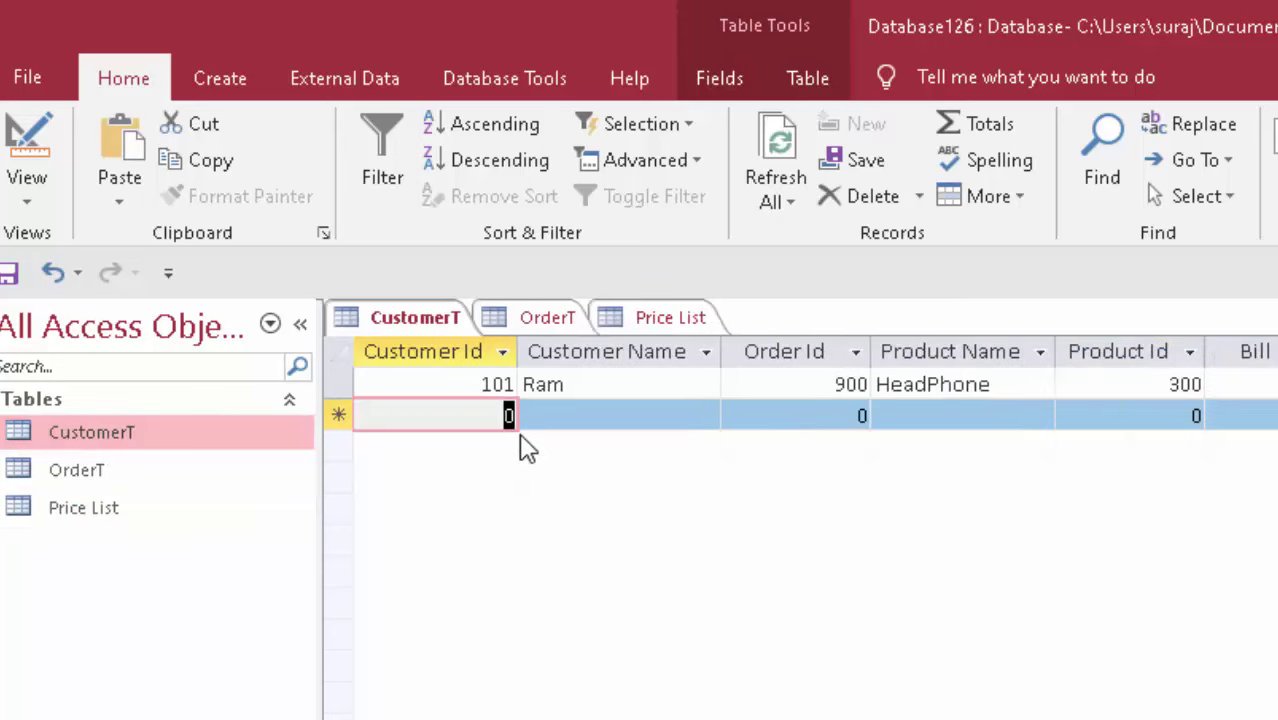
type("10")
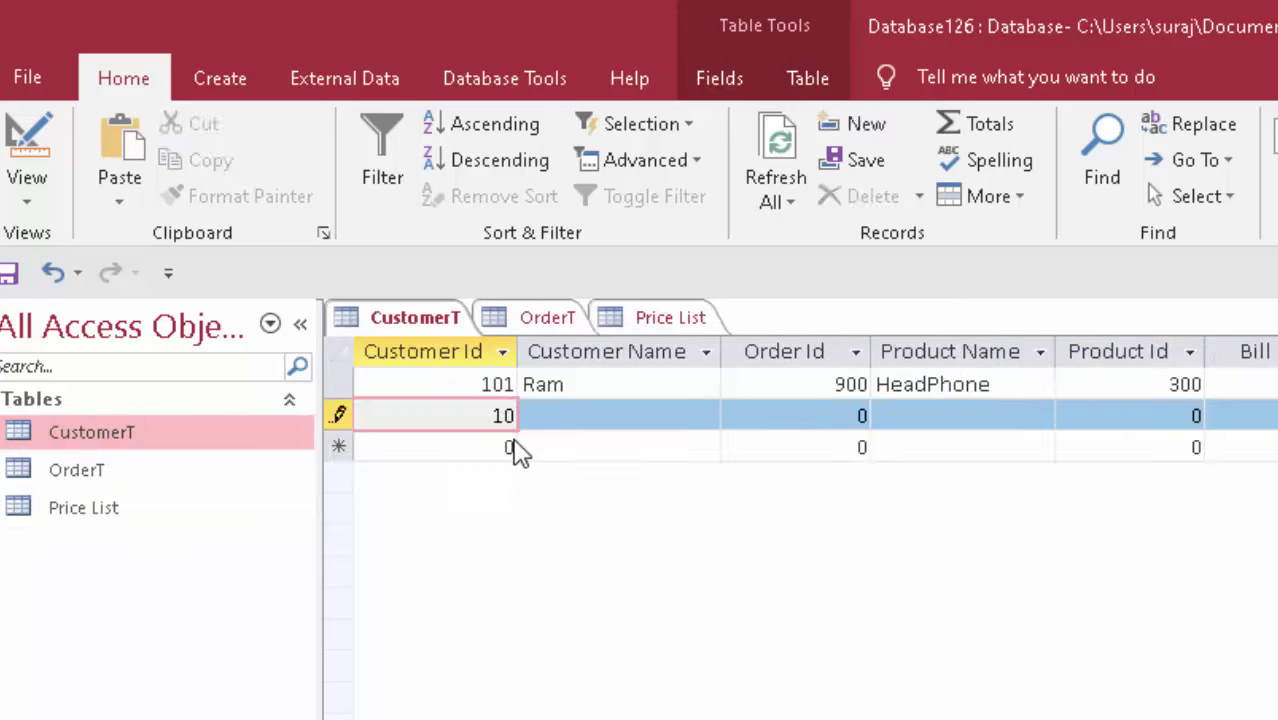
type("2")
key("Tab")
type("Shyam")
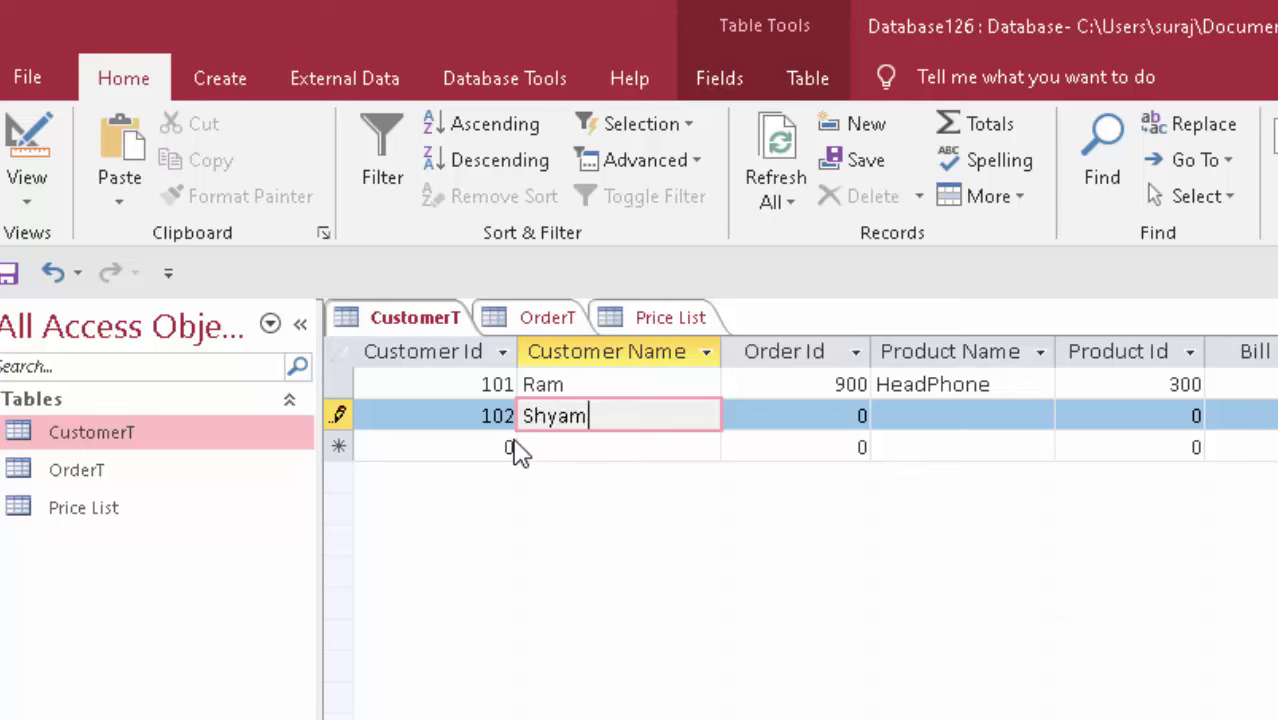
key("Tab")
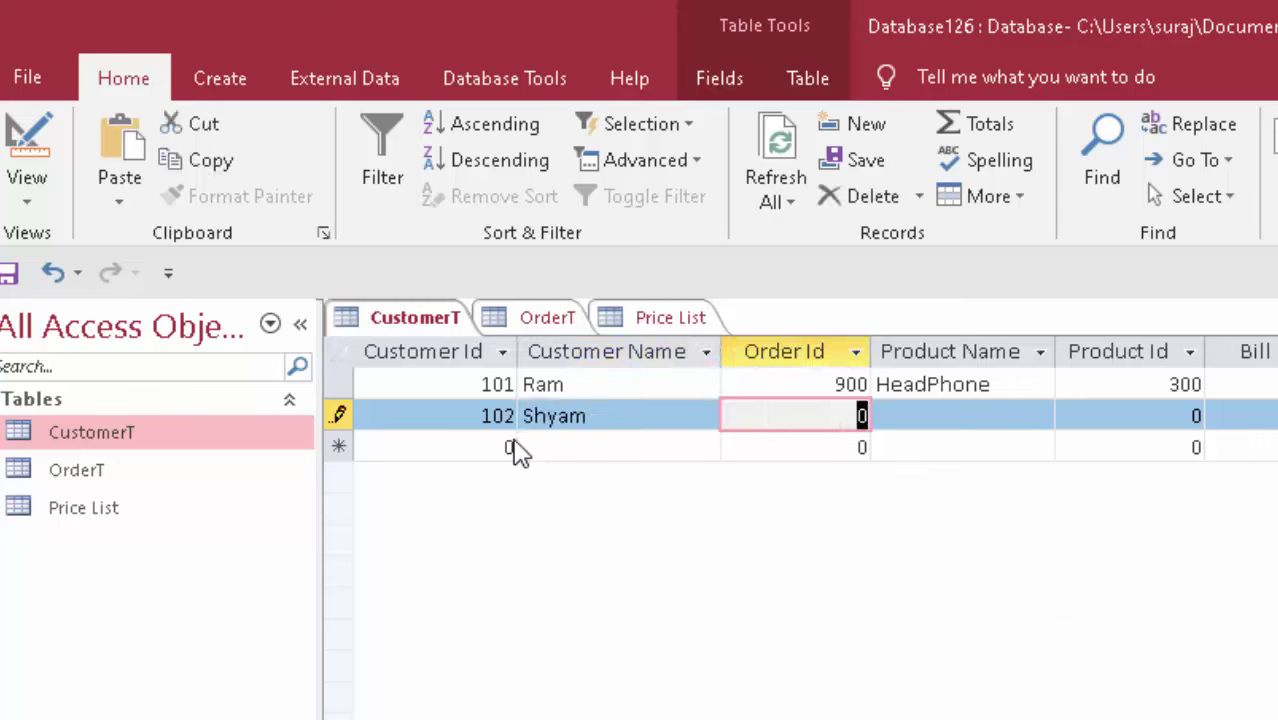
type("90")
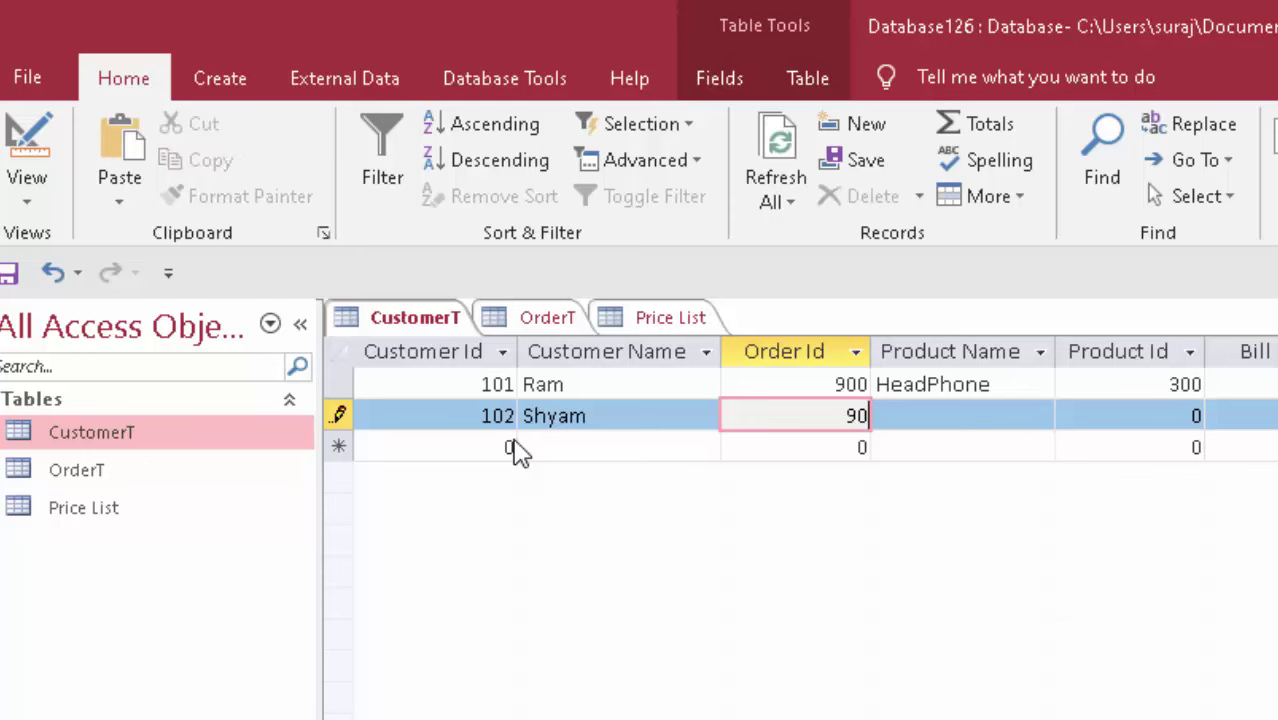
type("1")
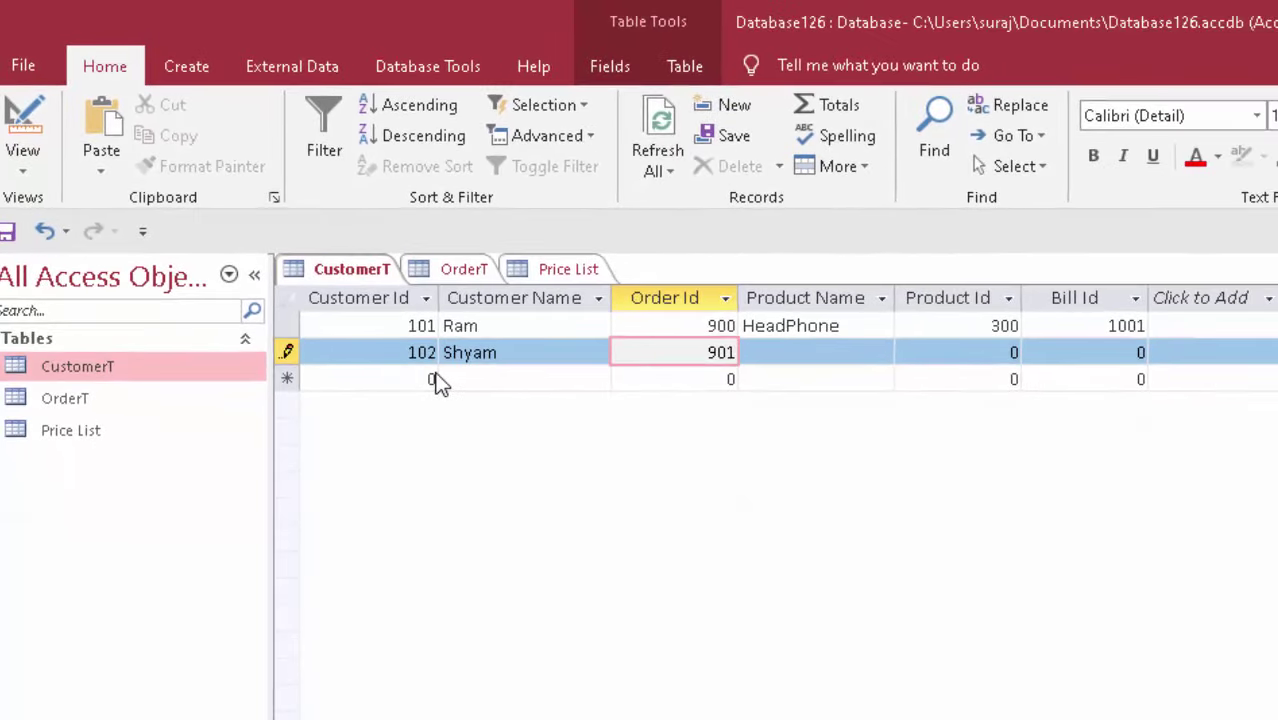
- Add product Keyboard, Product Id 301 and Bill Id 1002, saving customer 102's record
key("Tab")
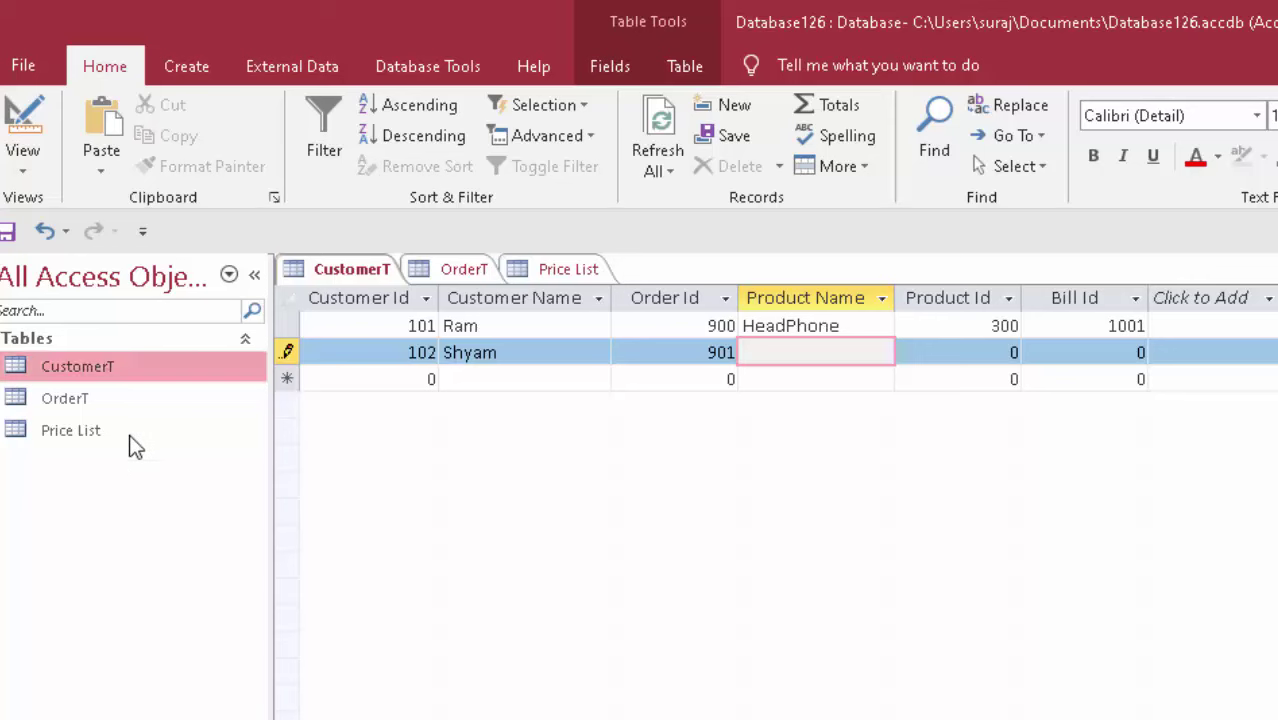
double_click(137, 403)
type("Keyboard")
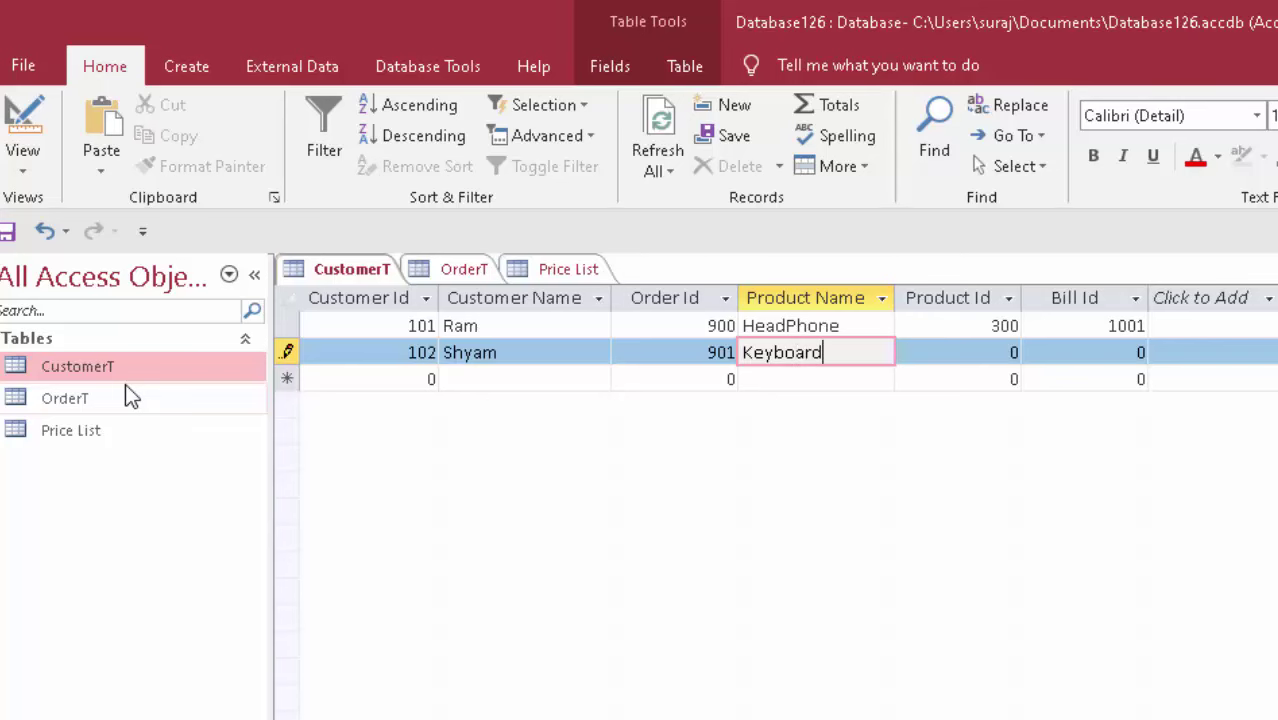
key("Tab")
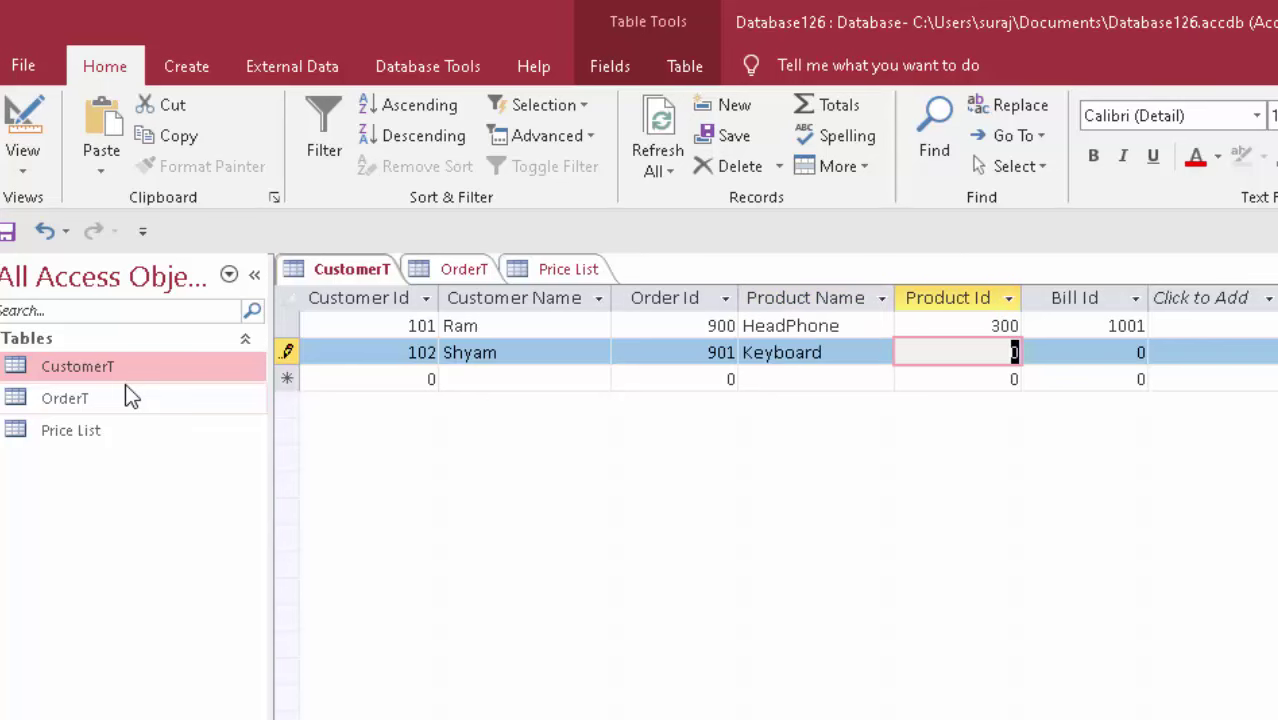
type("301")
key("Tab")
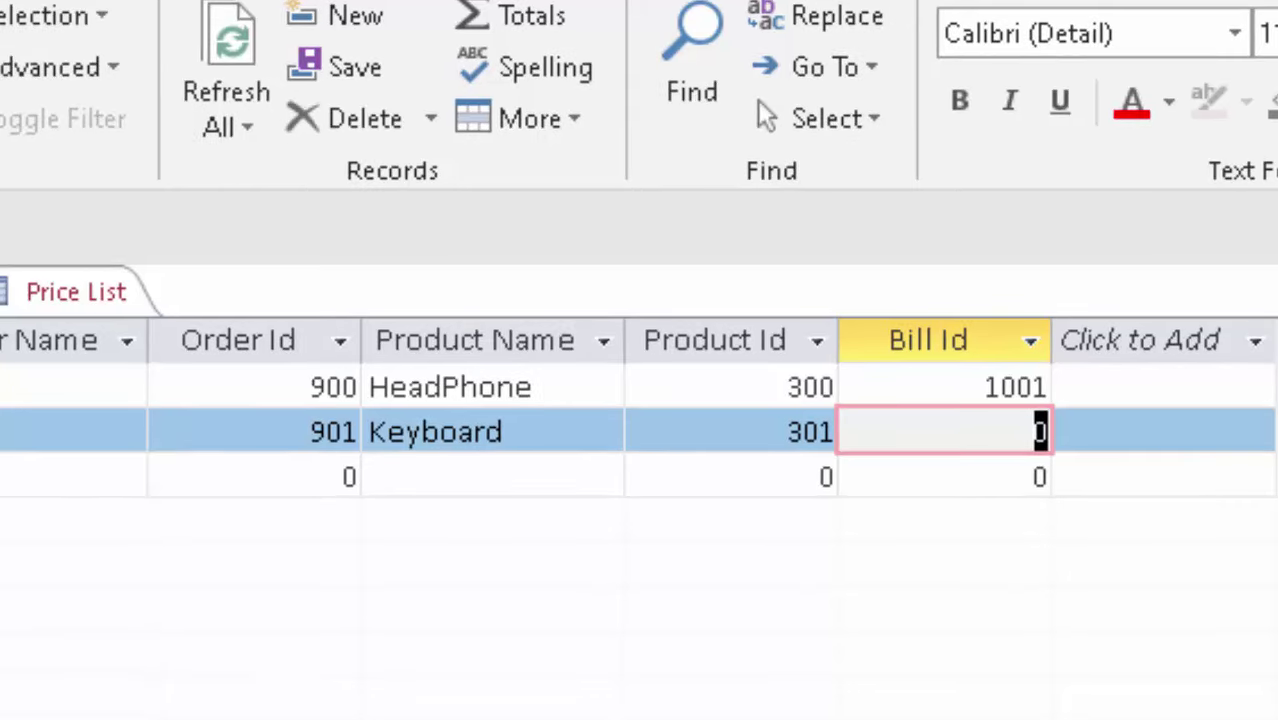
type("1002")
key("Tab")
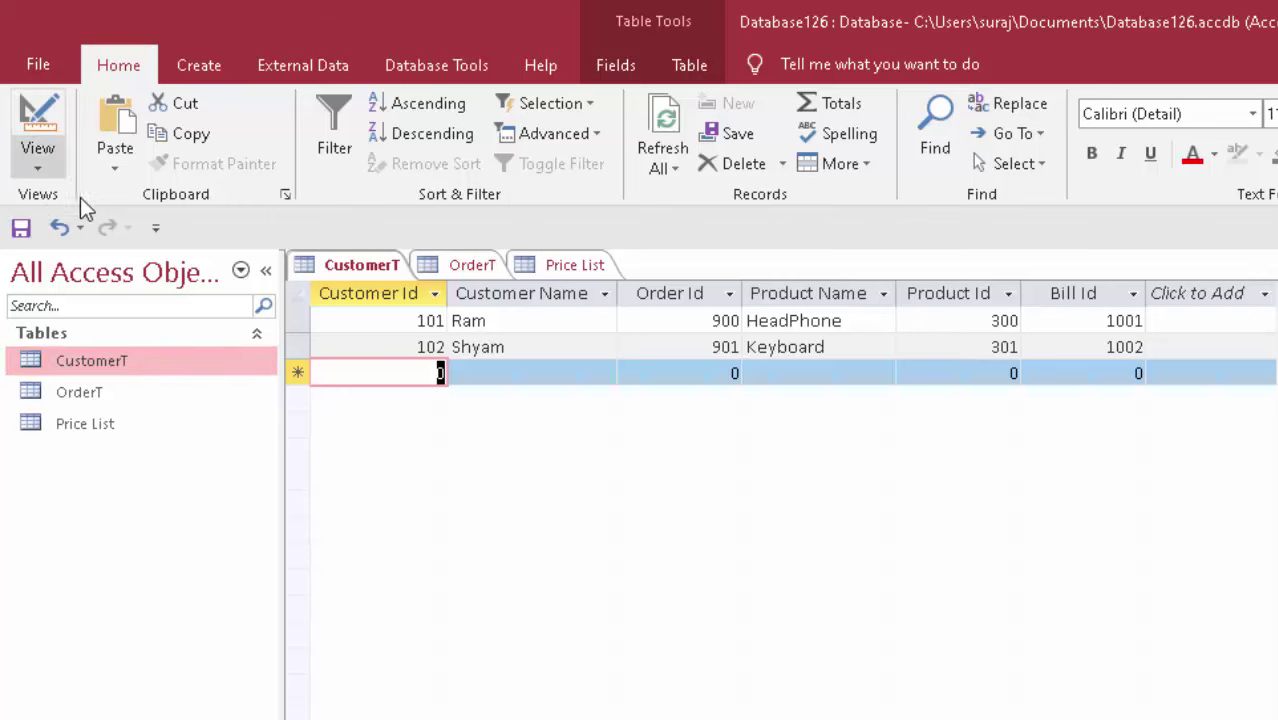
- Complete order 901's product name as Keyboard in the OrderT table
double_click(88, 393)
type("Key")
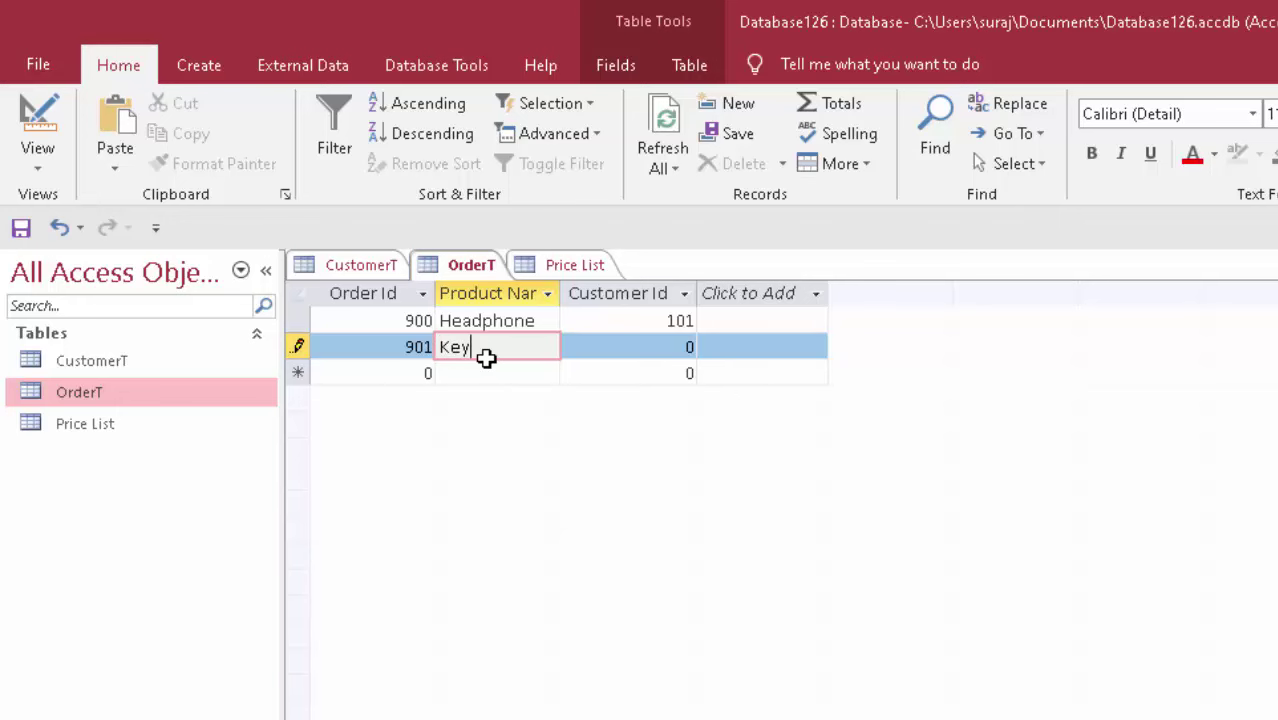
type("board")
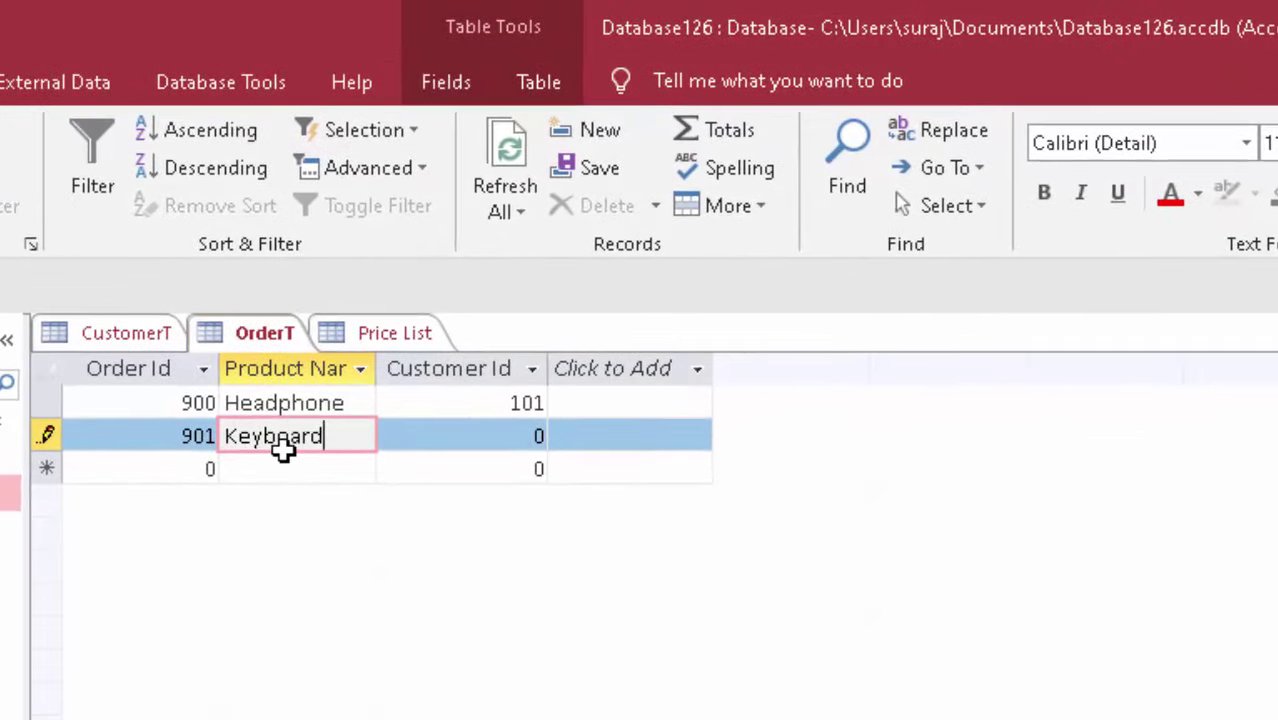
key("Tab")
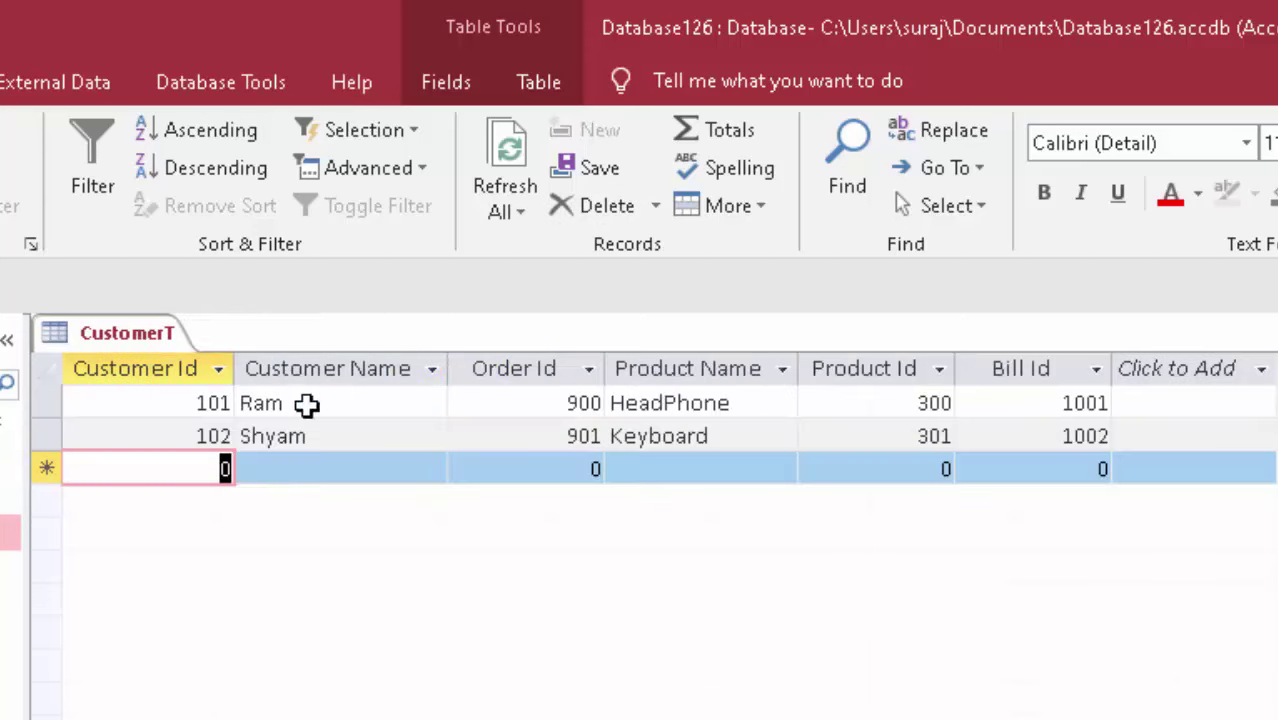
- Save the CustomerT table and open the Relationships window from Database Tools
right_click(120, 338)
left_click(150, 355)
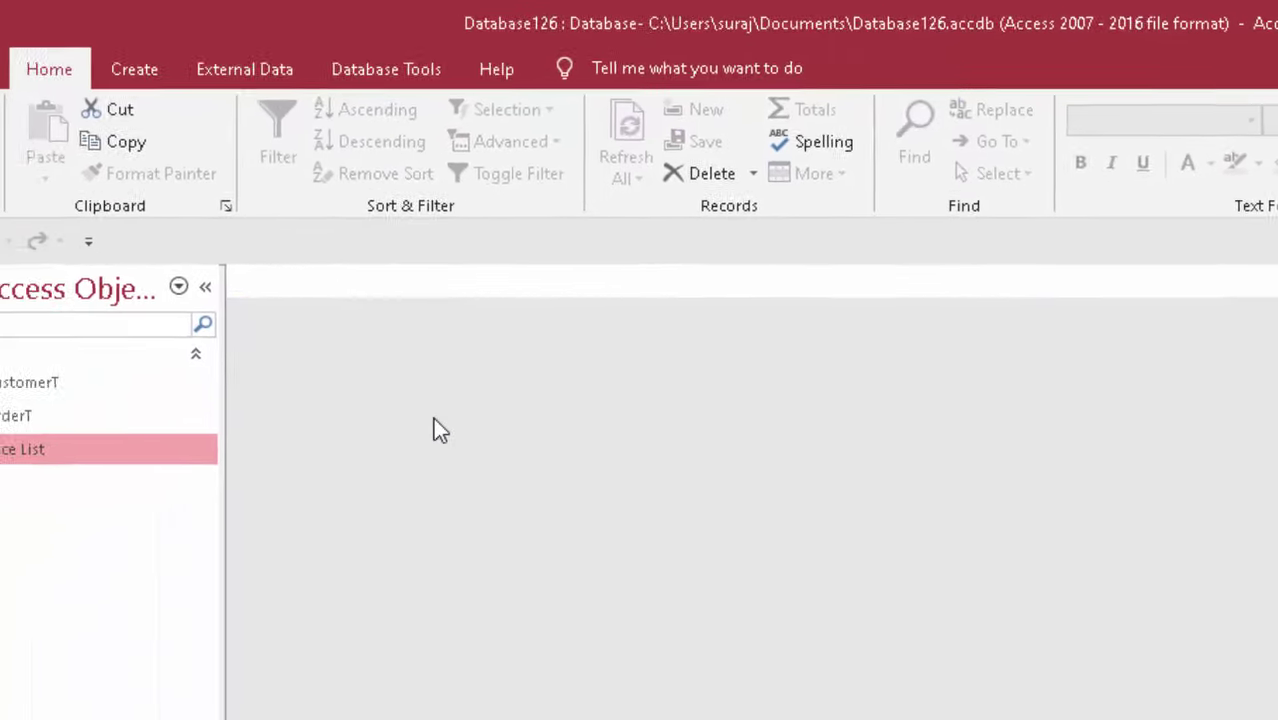
left_click(436, 66)
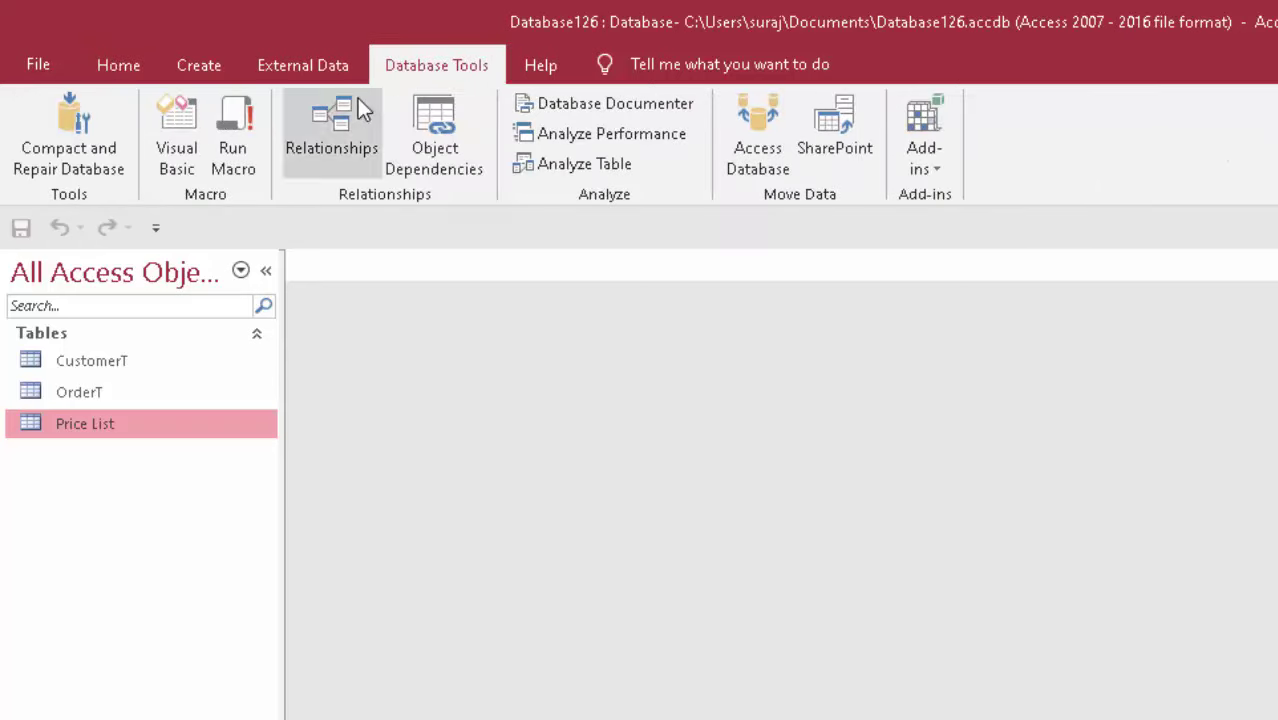
left_click(337, 119)
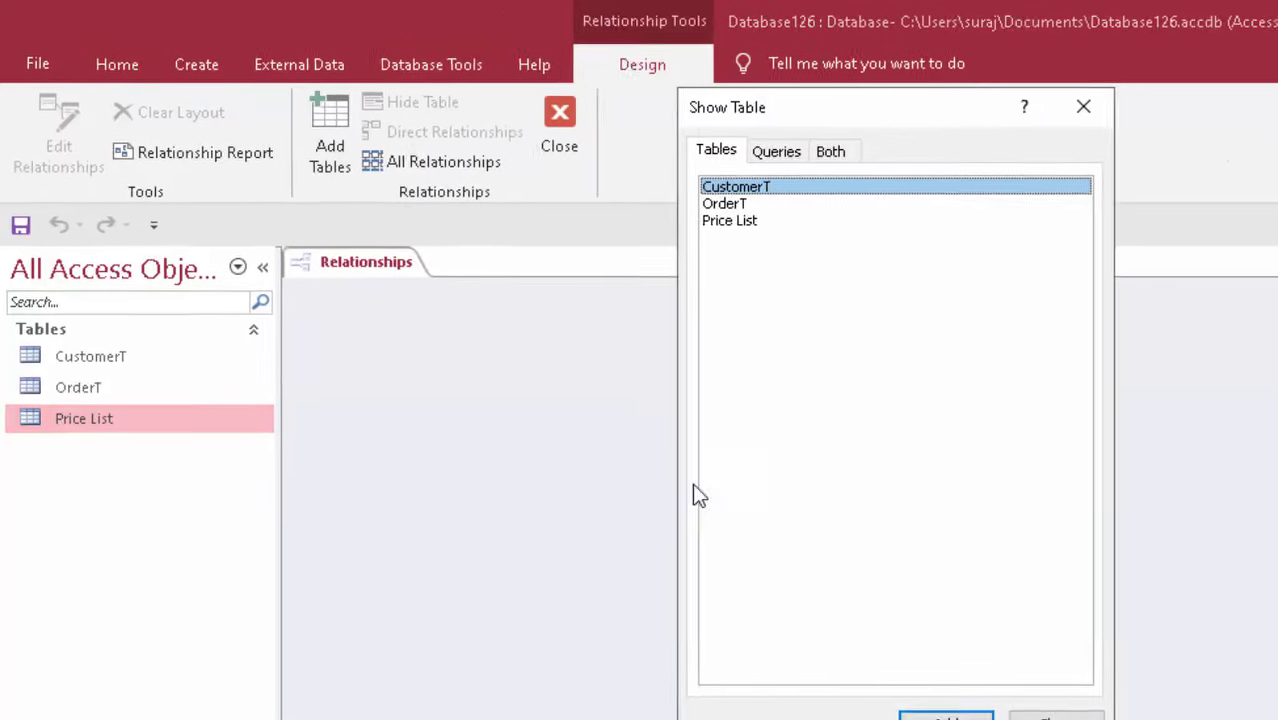
- Add CustomerT, OrderT and Price List to the Relationships diagram and close Show Table
left_click(865, 667)
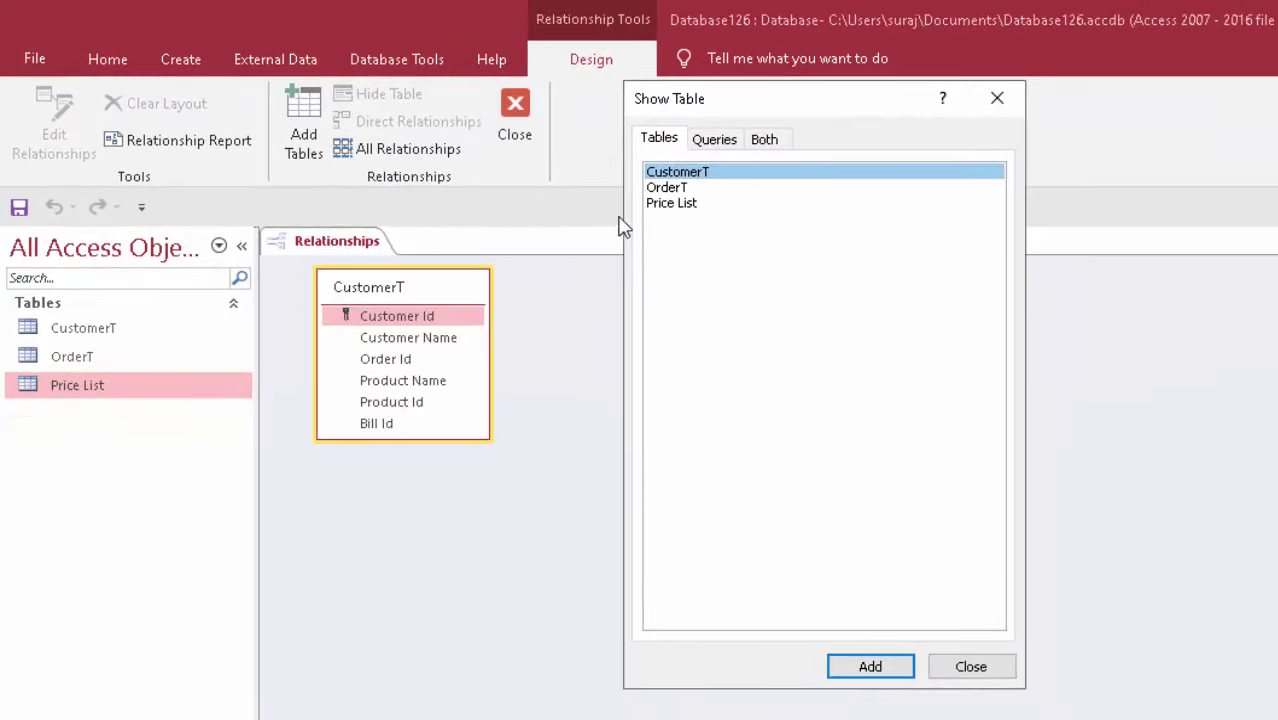
left_click(679, 189)
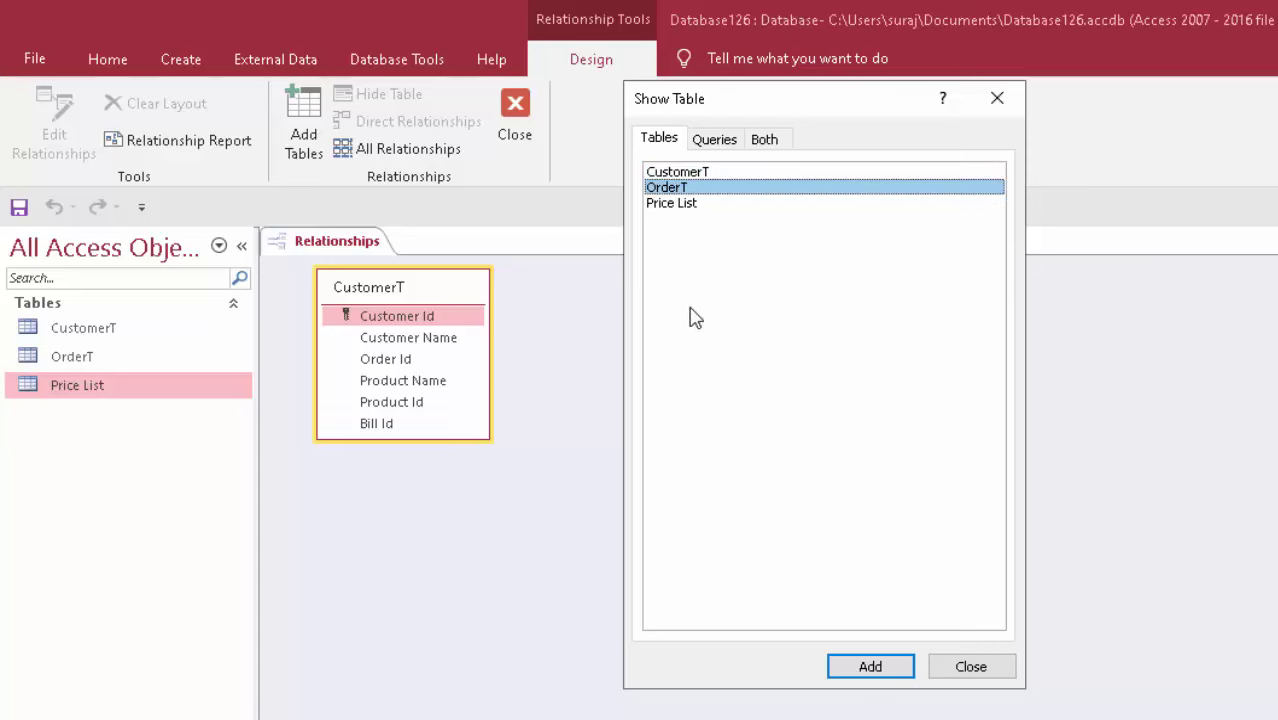
left_click(866, 666)
left_click(678, 203)
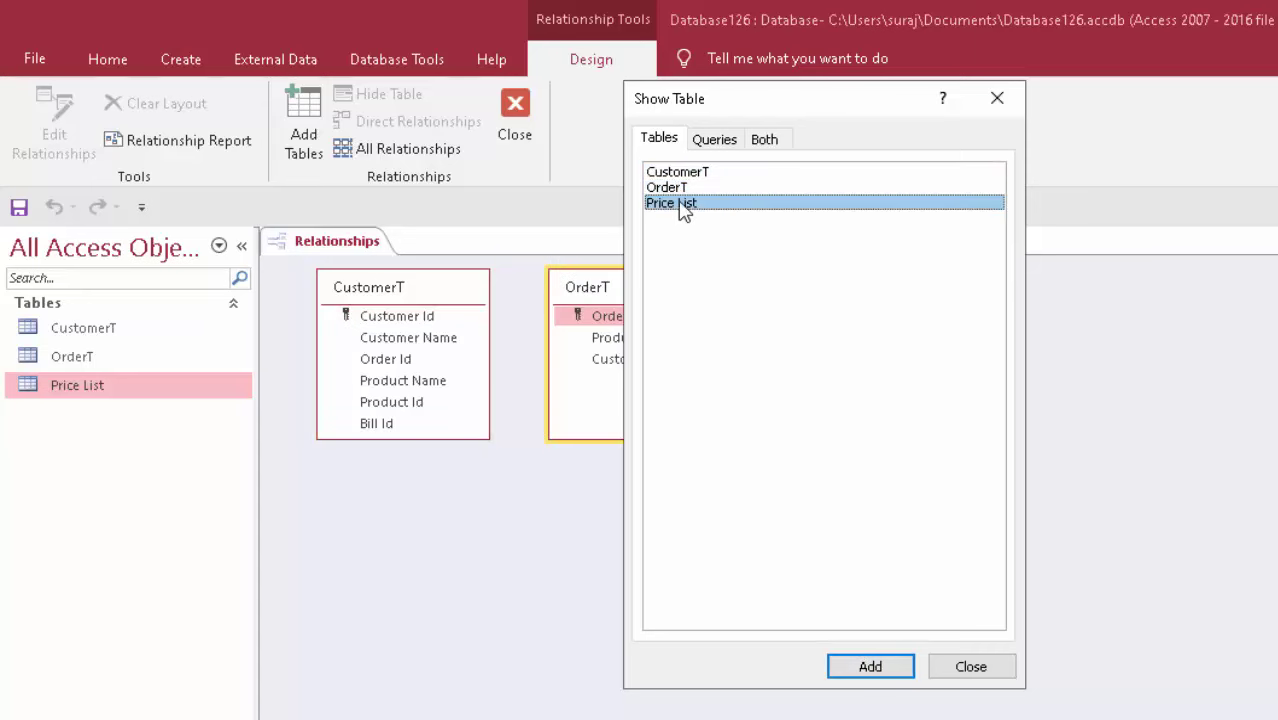
left_click(885, 665)
left_click(1020, 676)
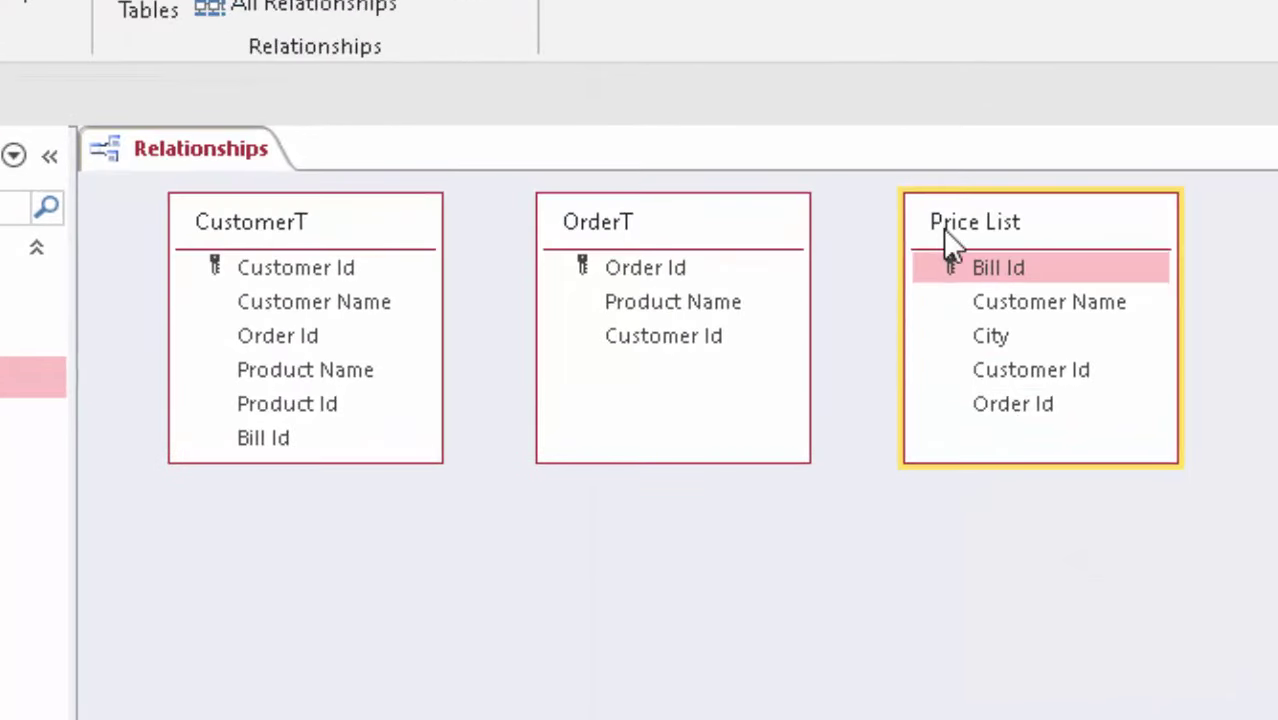
- Link OrderT's Customer Id to CustomerT one-to-many with enforced integrity and cascading updates and deletes
left_click(967, 280)
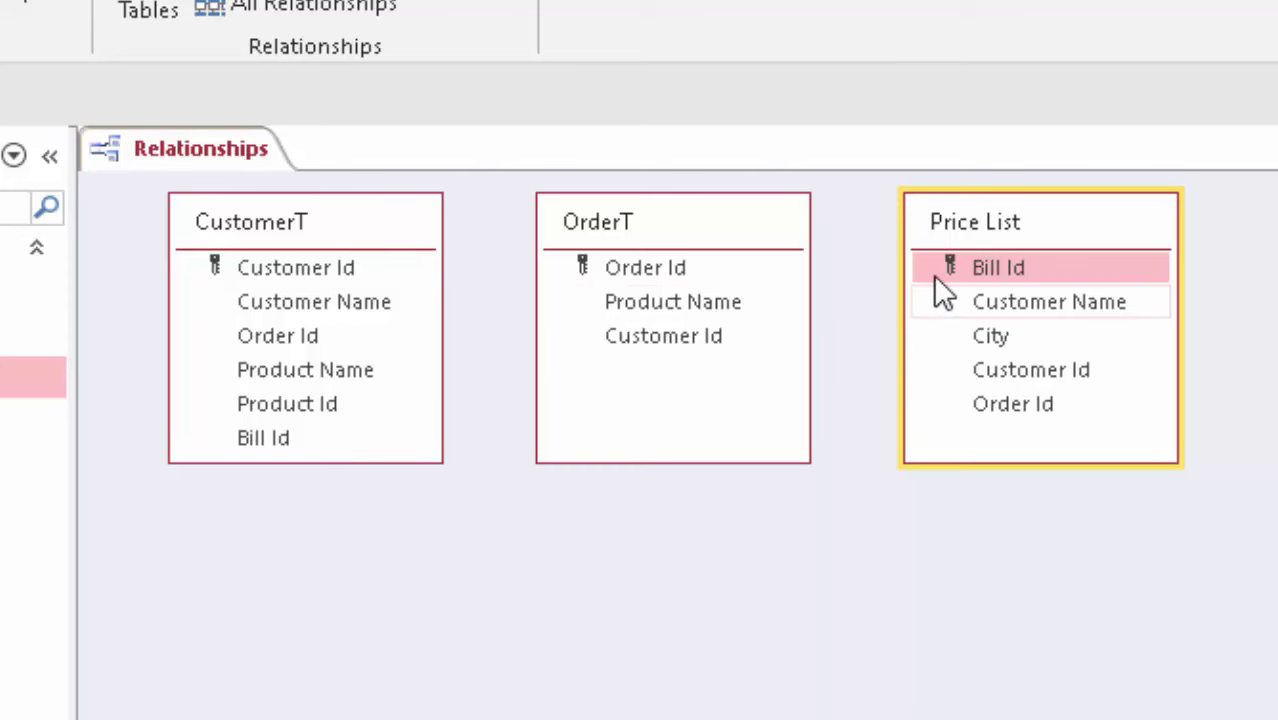
left_click_drag(933, 272, 308, 268)
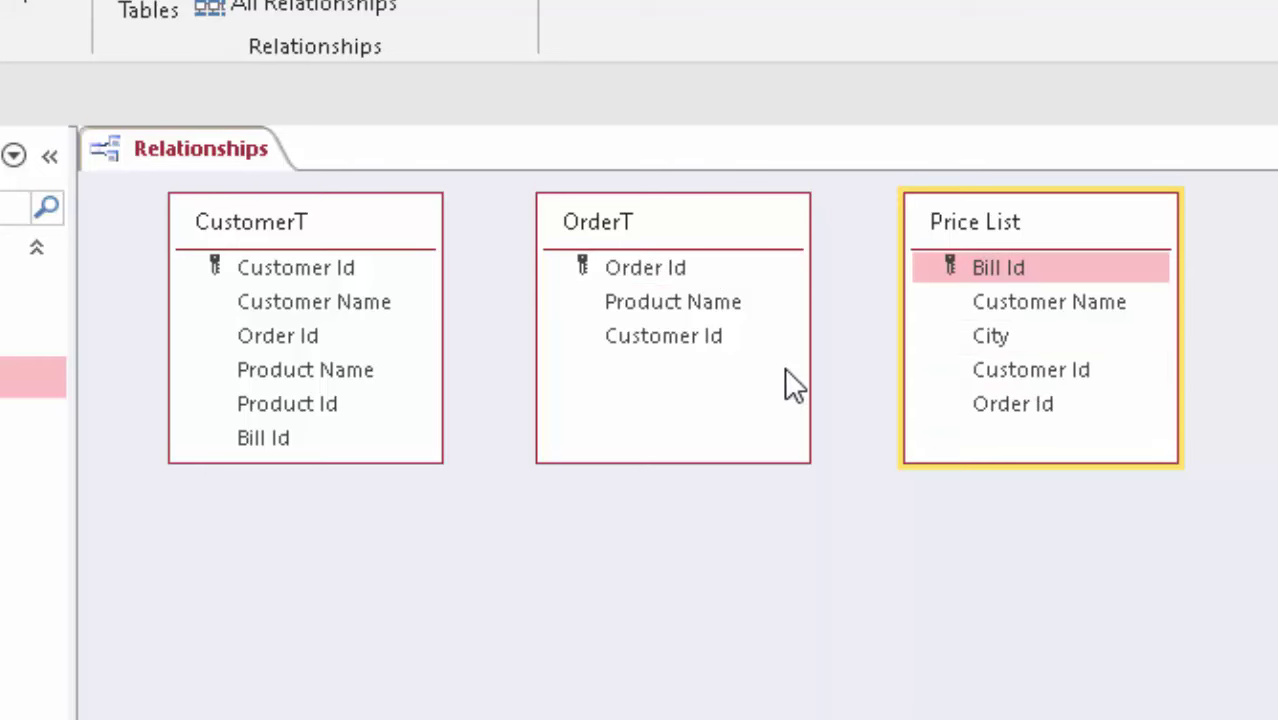
left_click_drag(692, 336, 334, 271)
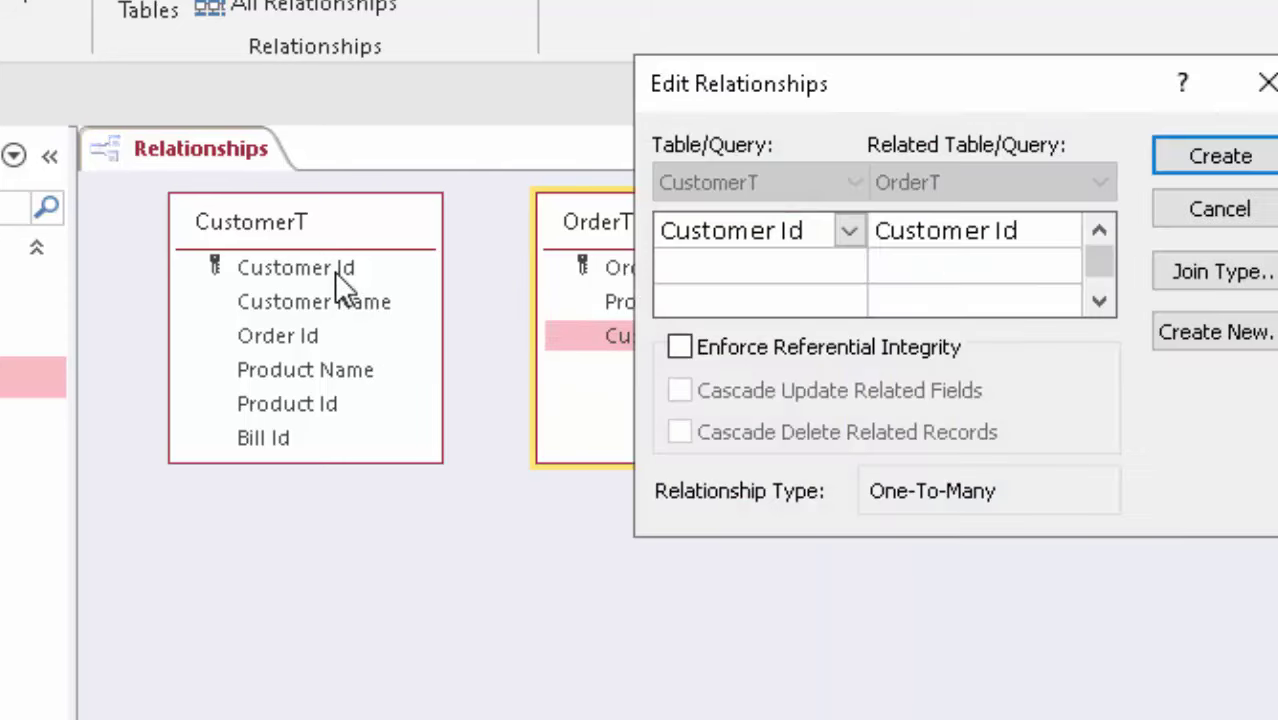
left_click(679, 346)
left_click(679, 390)
left_click(679, 432)
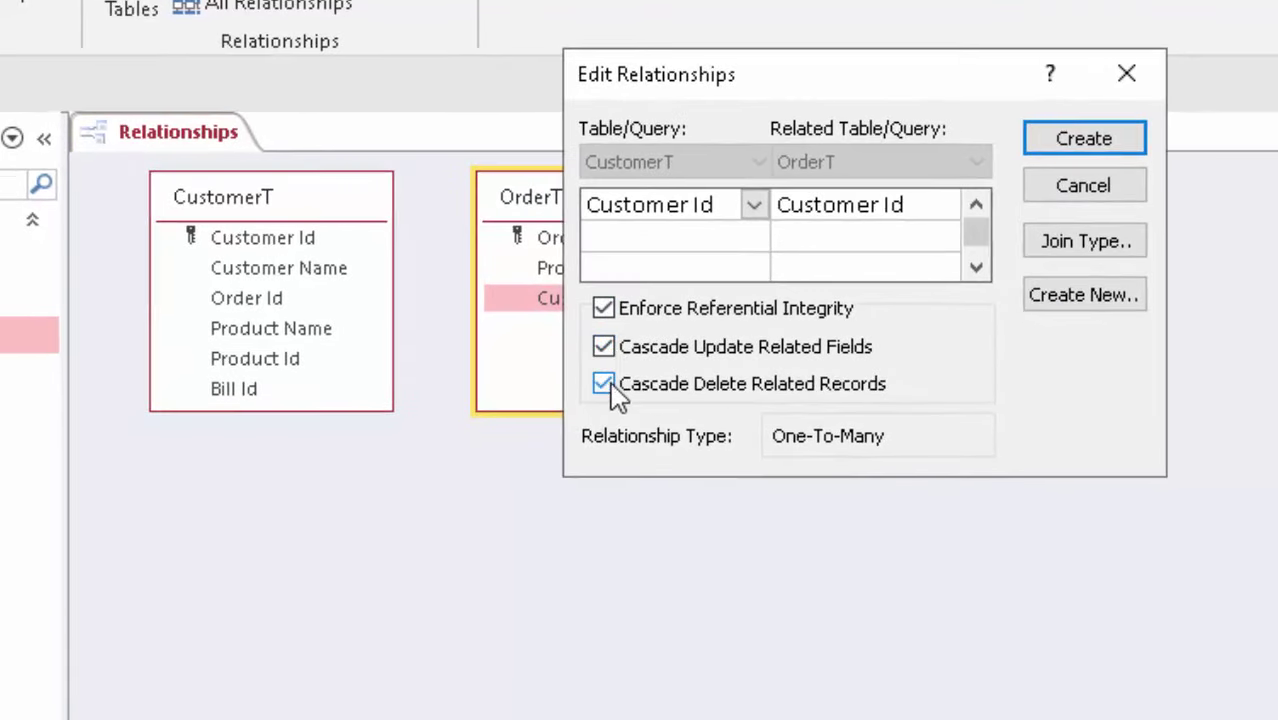
left_click(1072, 137)
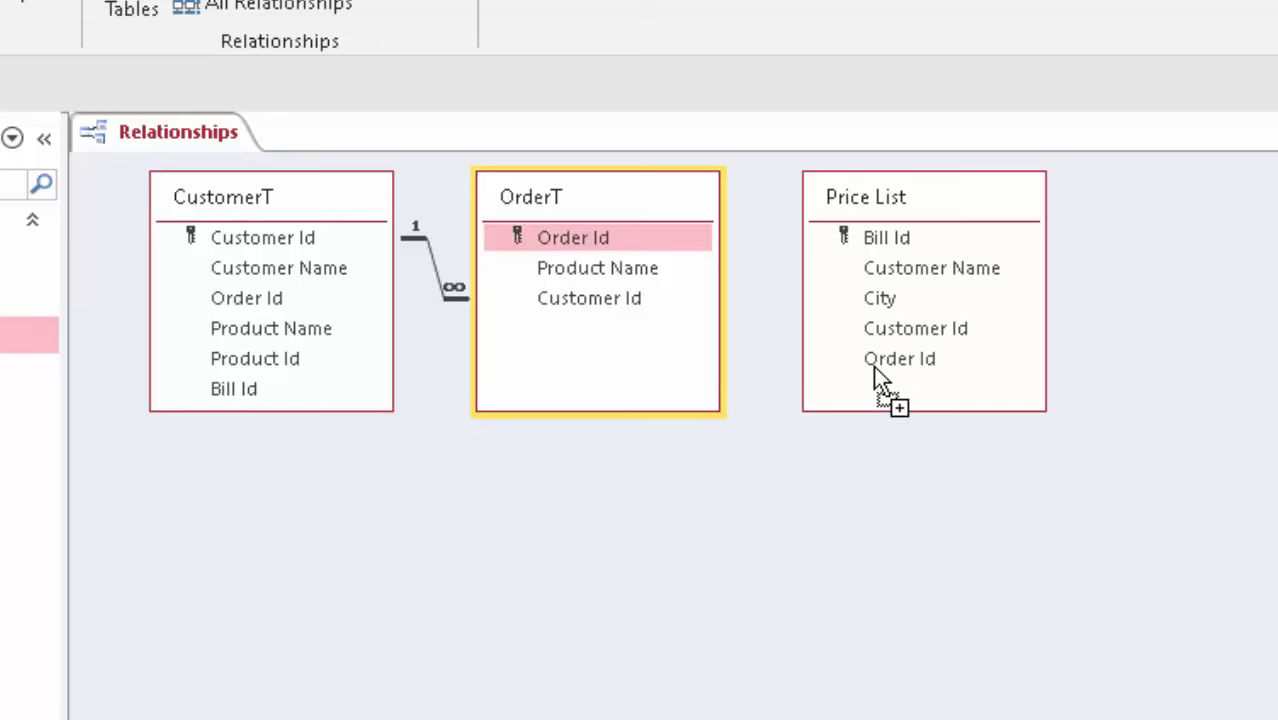
- Link OrderT to Price List on Order Id with enforced integrity and cascading updates and deletes
left_click_drag(585, 245, 874, 364)
left_click(605, 309)
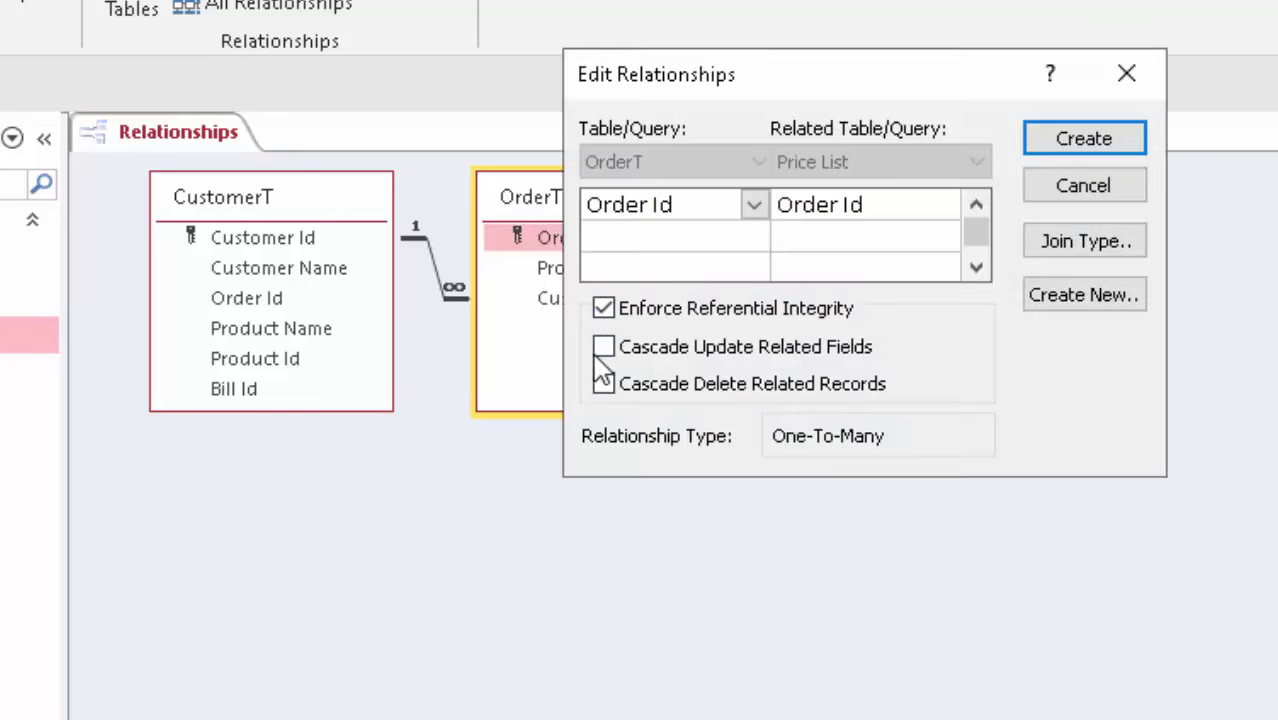
left_click(605, 347)
left_click(605, 384)
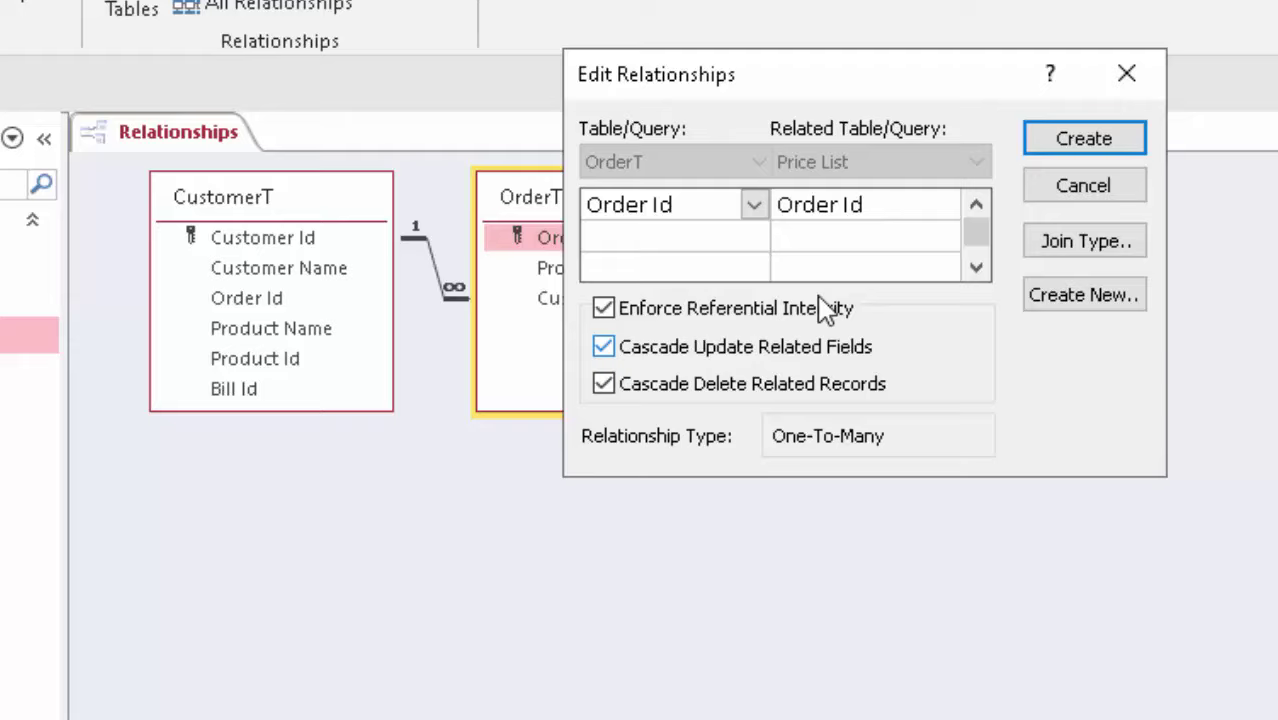
left_click(1048, 148)
left_click(714, 393)
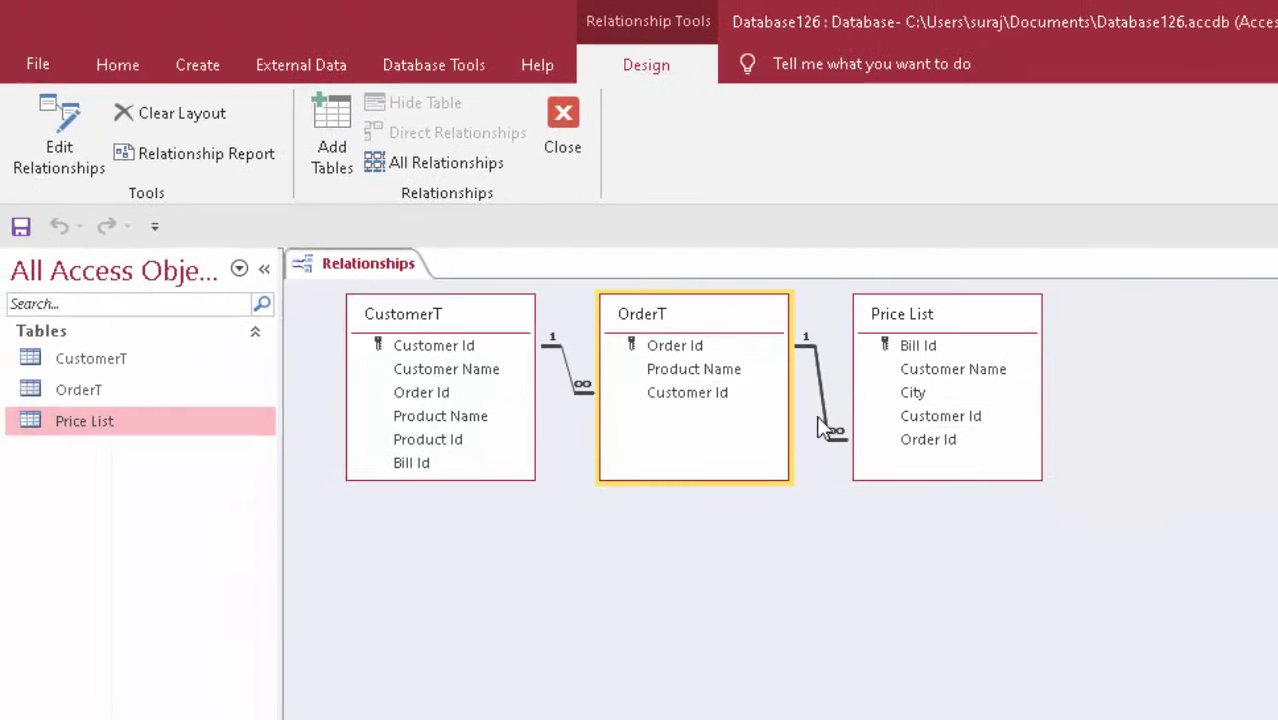
left_click(889, 423)
- Join CustomerT's Bill Id to Price List's Bill Id, enforcing referential integrity with cascade deletes
left_click_drag(459, 466, 912, 346)
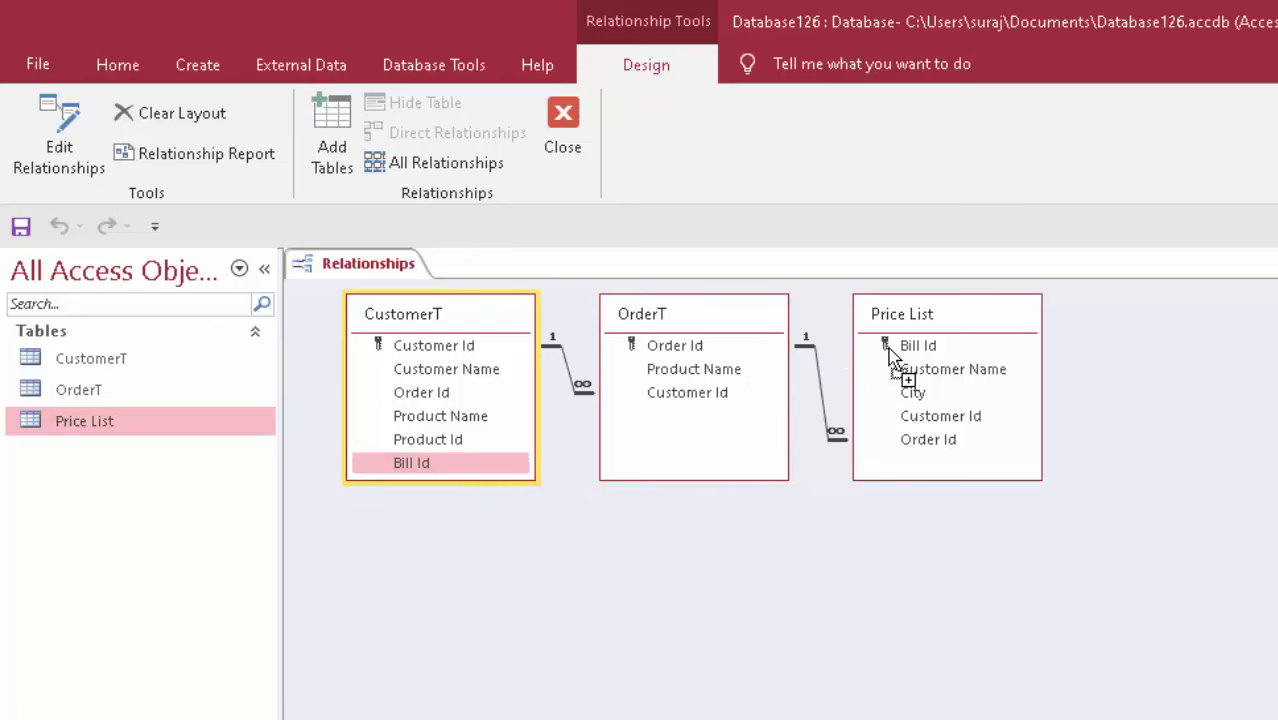
left_click(698, 401)
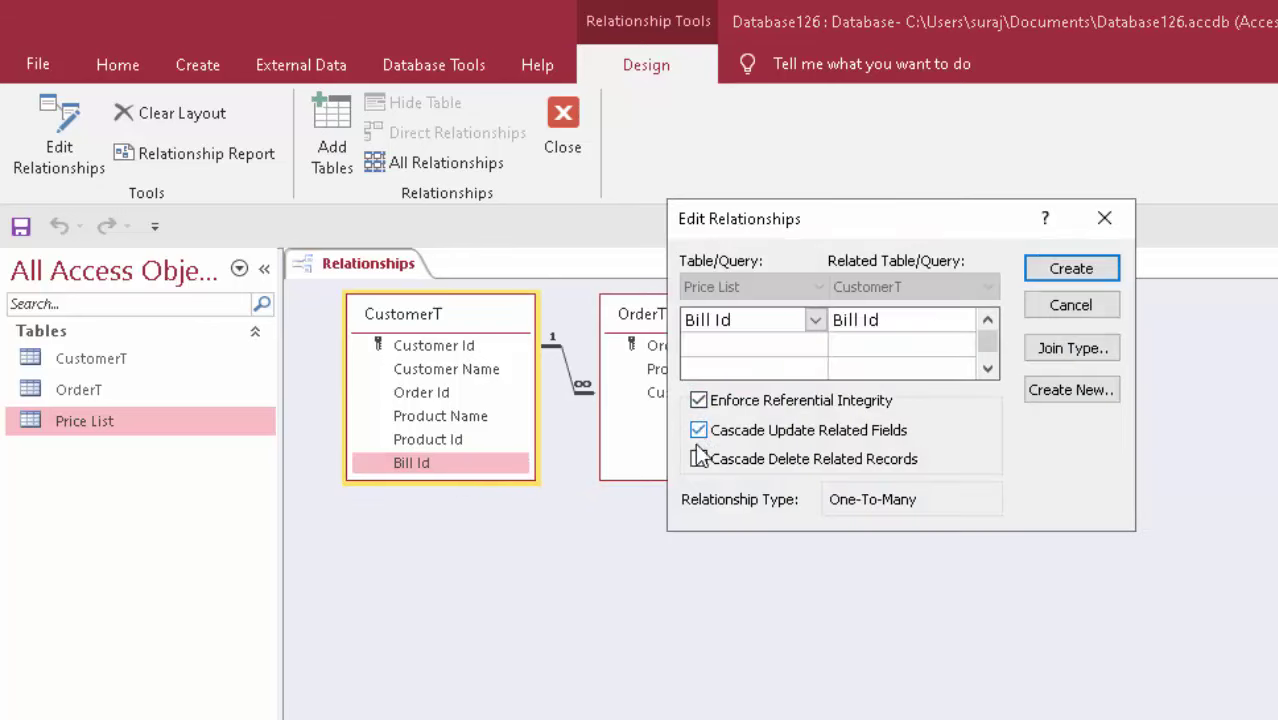
left_click(698, 459)
left_click(1050, 275)
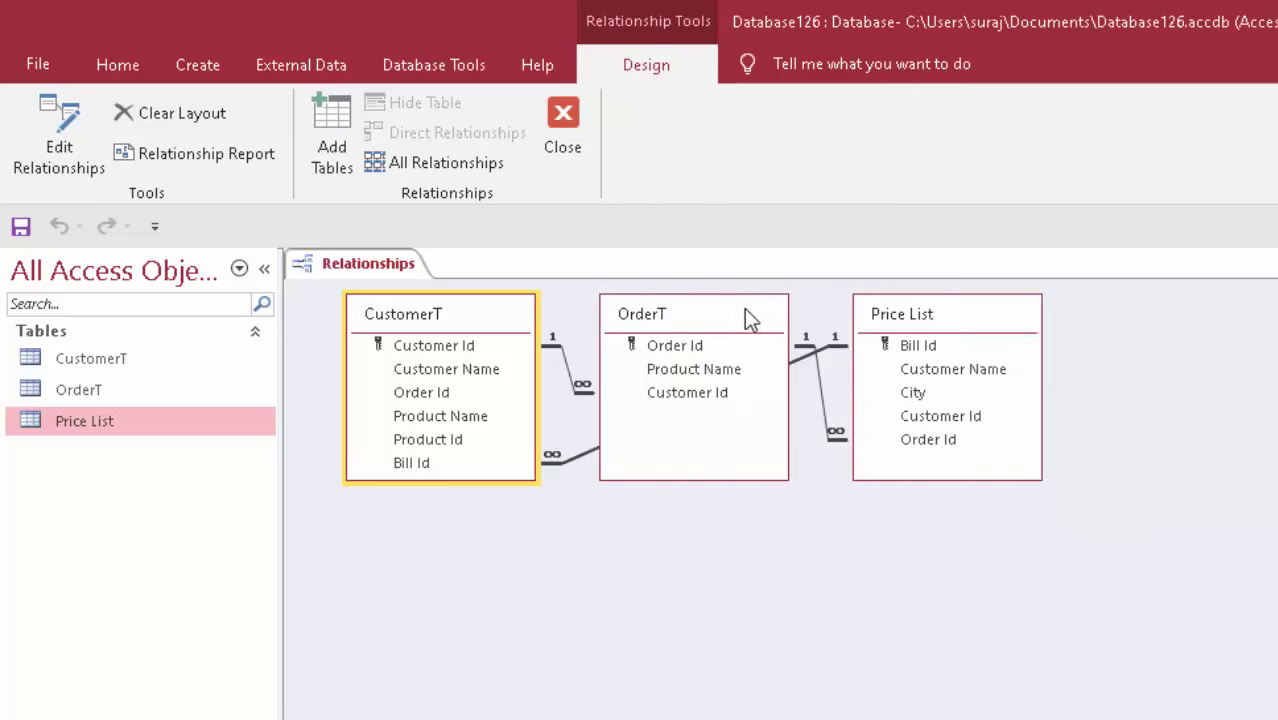
- Spread out the diagram: OrderT to the upper right, CustomerT left, Price List lower middle
left_click_drag(750, 317, 940, 581)
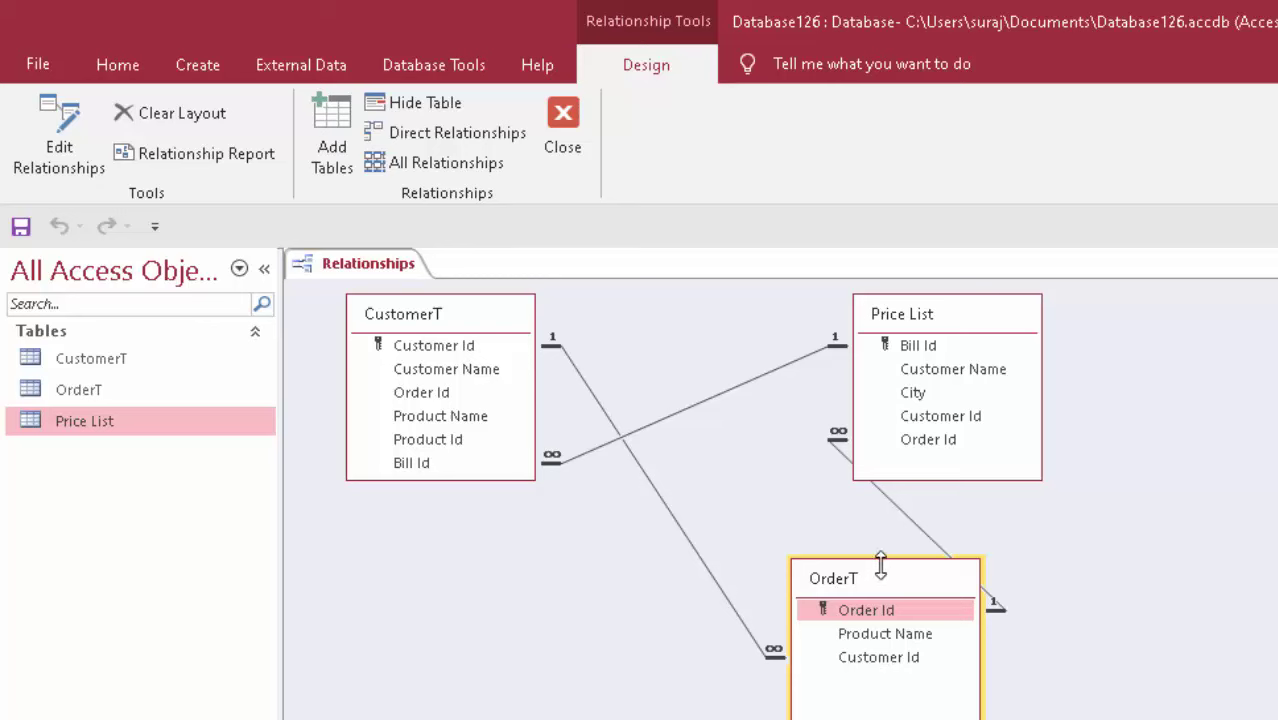
left_click_drag(860, 581, 711, 344)
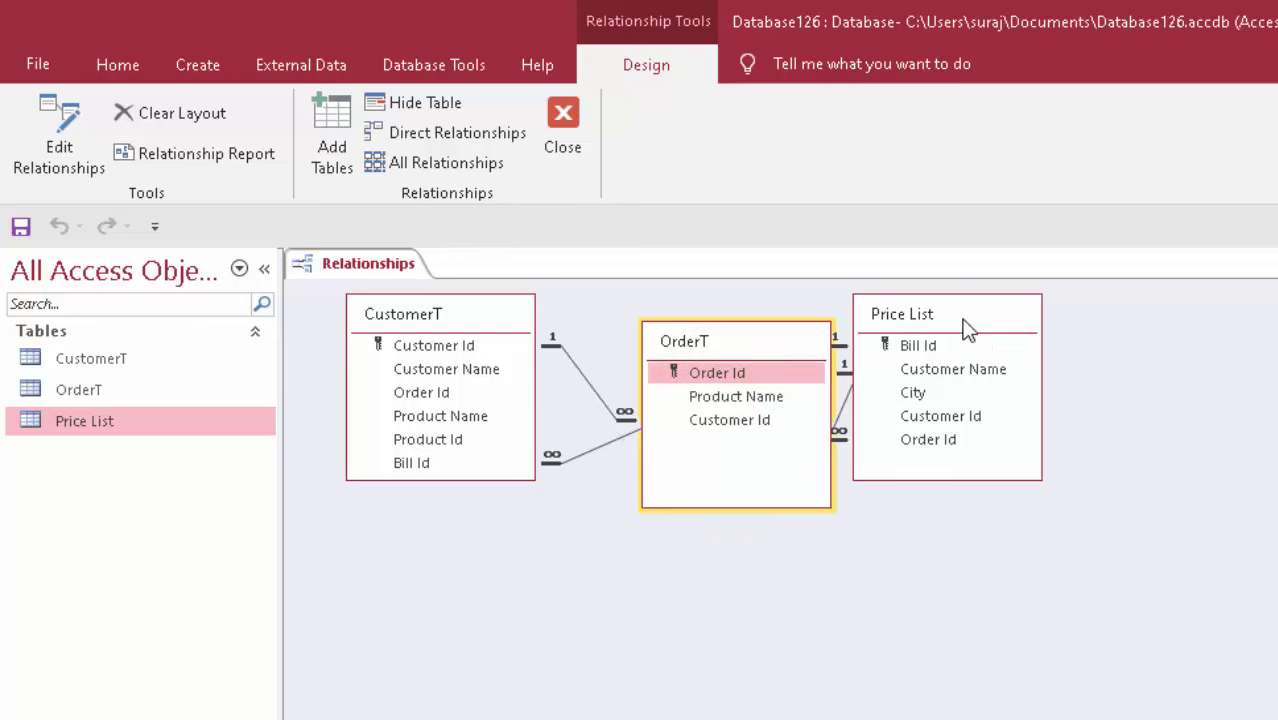
mouse_move(961, 325)
left_mouse_down()
mouse_move(1068, 558)
mouse_move(607, 580)
left_mouse_up()
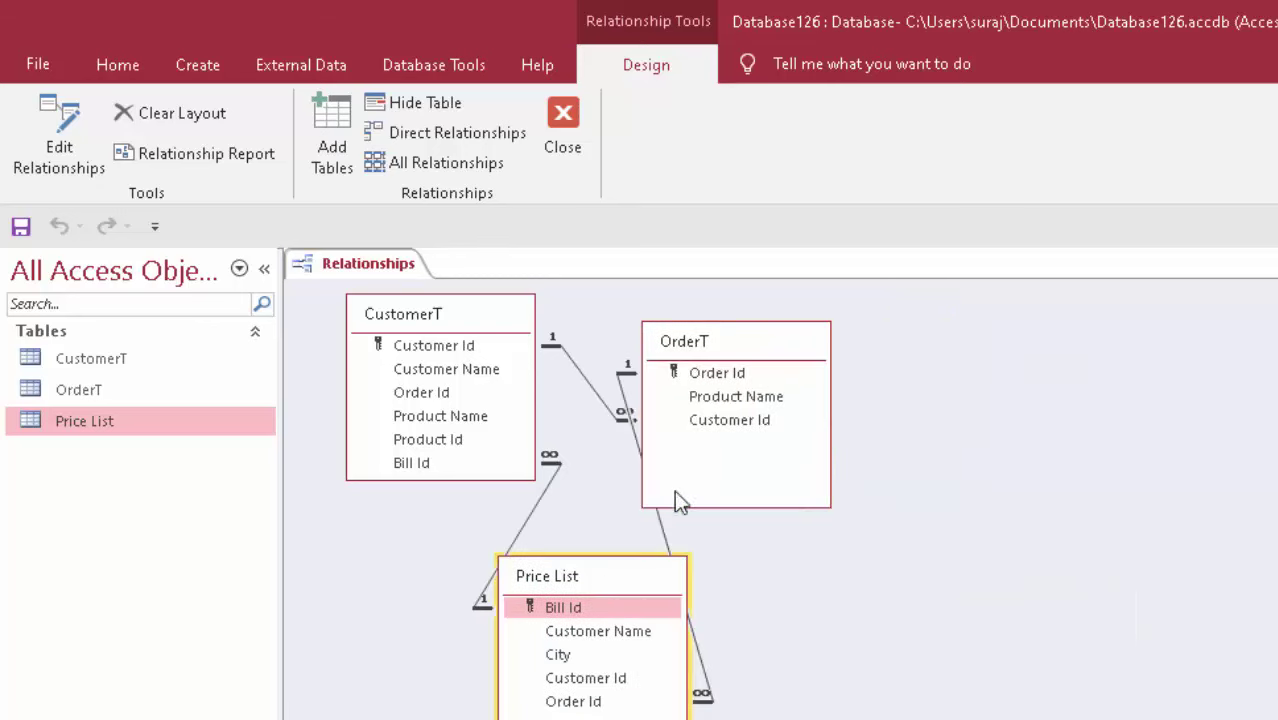
left_click_drag(700, 339, 832, 339)
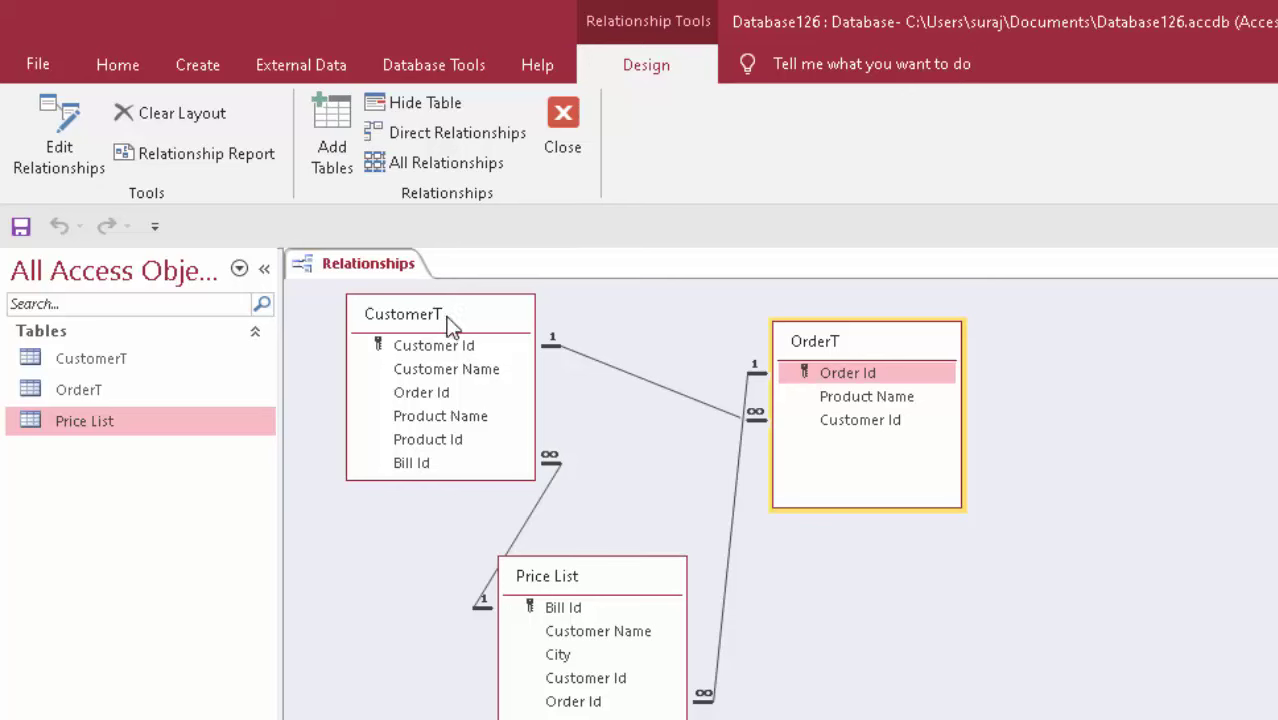
left_click_drag(452, 320, 563, 309)
left_click_drag(545, 575, 688, 673)
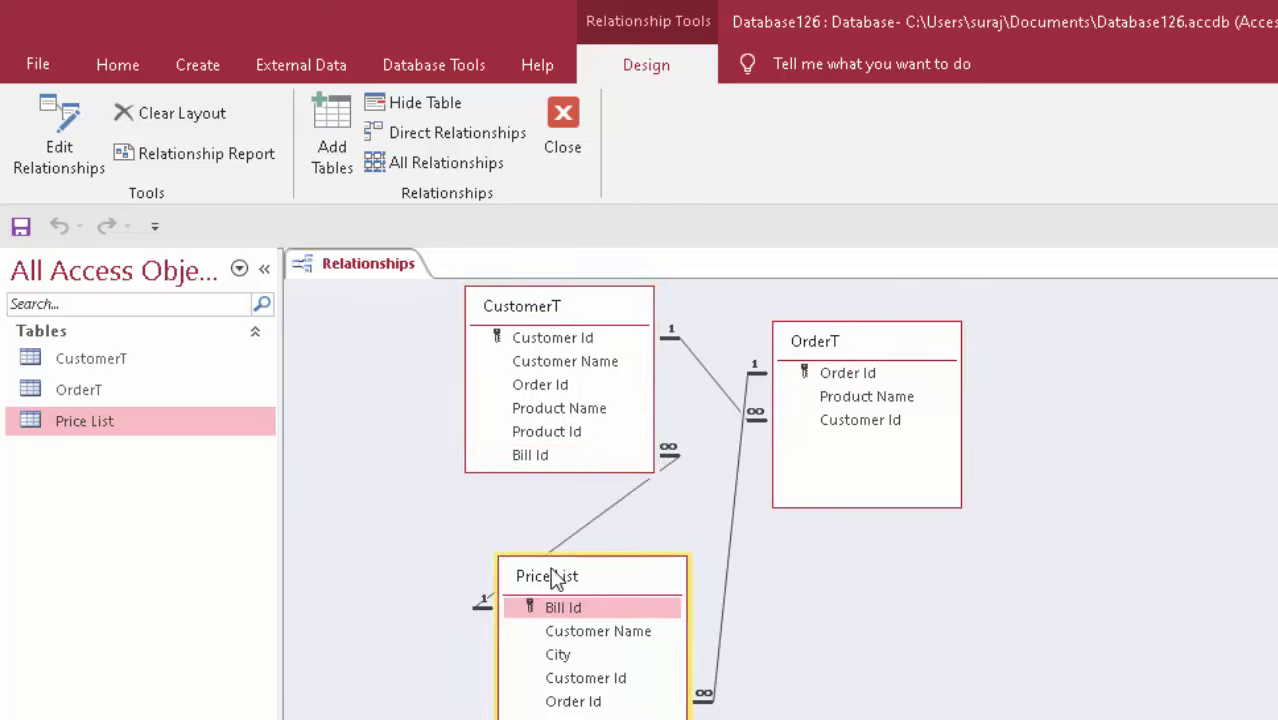
left_click_drag(840, 345, 1064, 329)
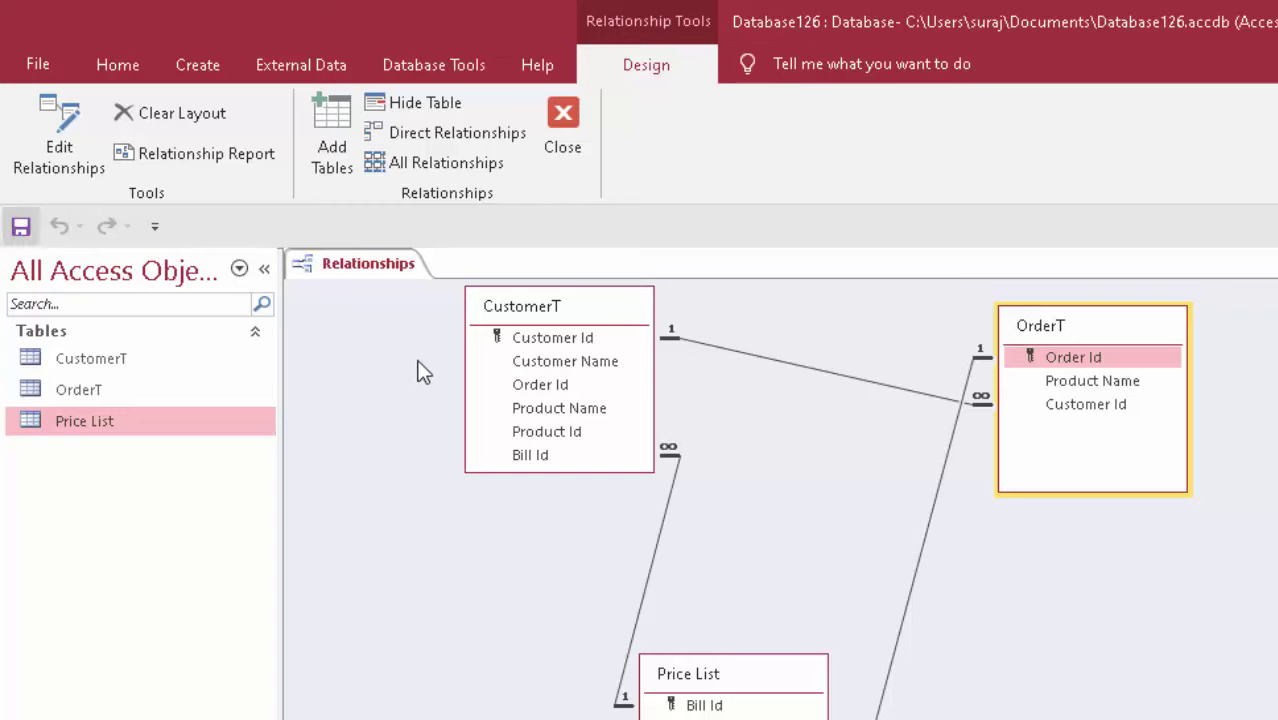
- Open CustomerT's datasheet and expand customer 101 to show its Order 900 Headphone record
left_click(184, 372)
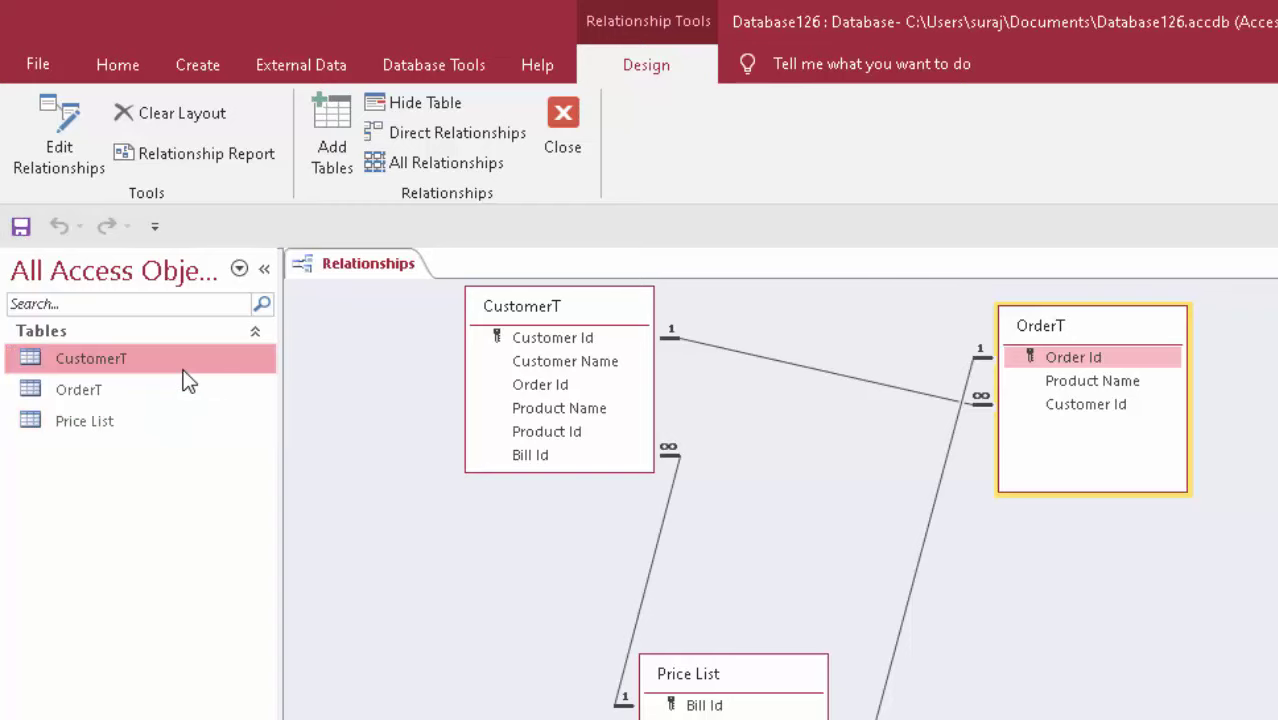
double_click(184, 370)
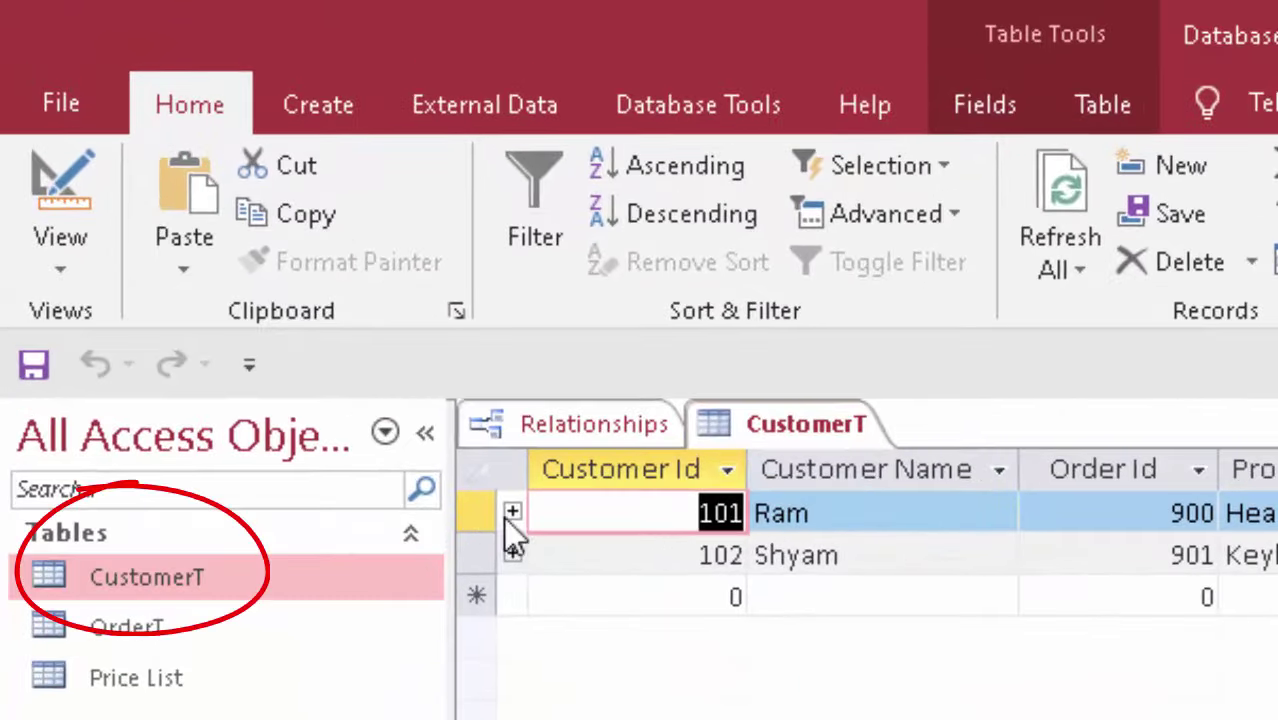
left_click(511, 513)
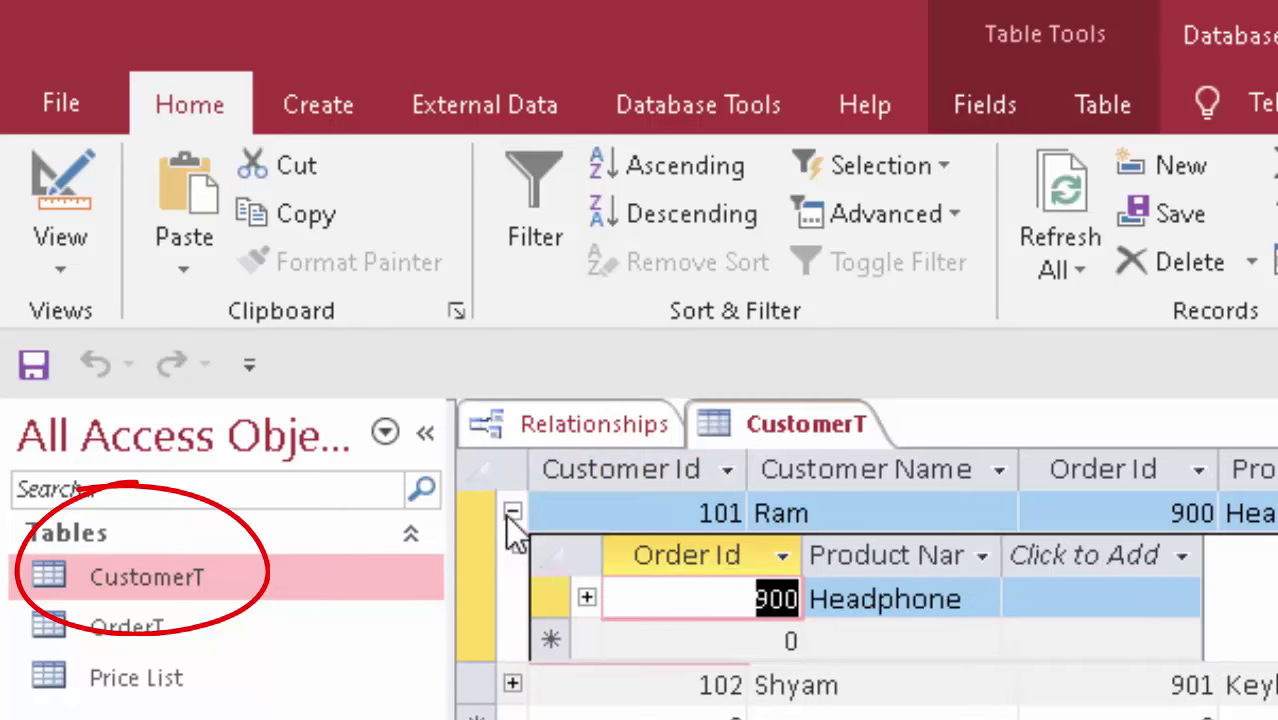